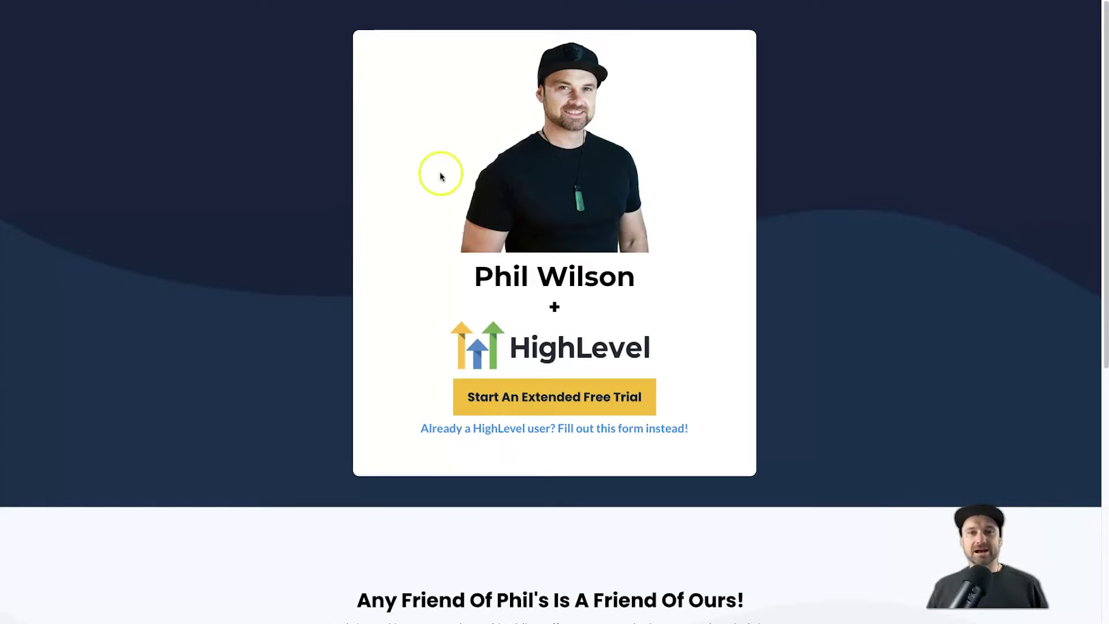
# Step: Highlight the '30-Day Free Trial!' offer on the HighLevel promo page
pyautogui.scroll(-4, 554, 255)
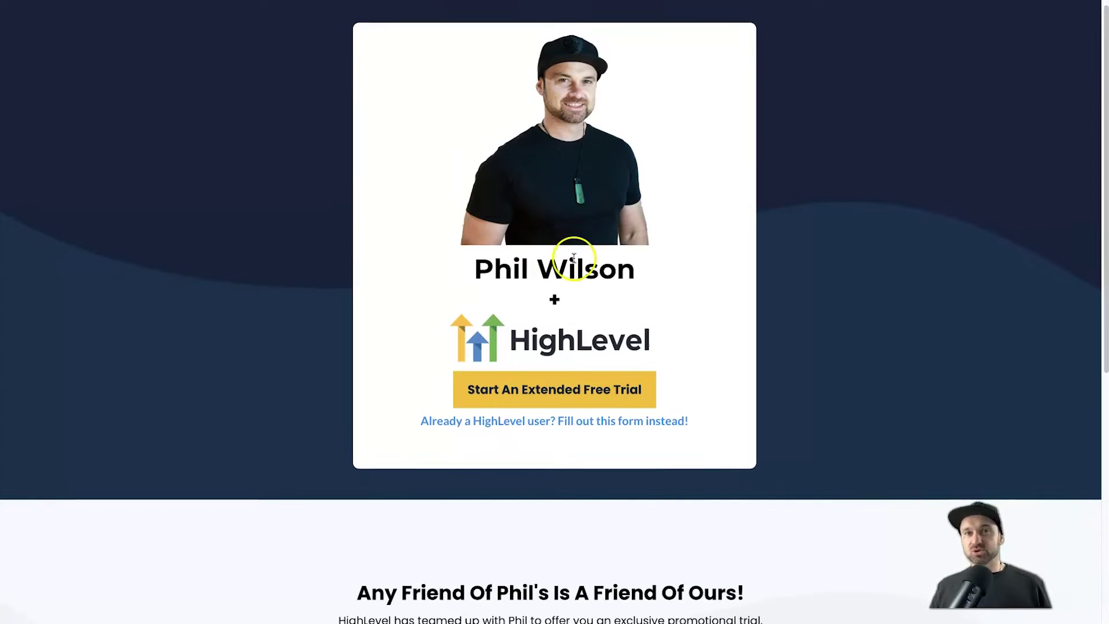
pyautogui.moveTo(594, 375); pyautogui.dragTo(700, 369)
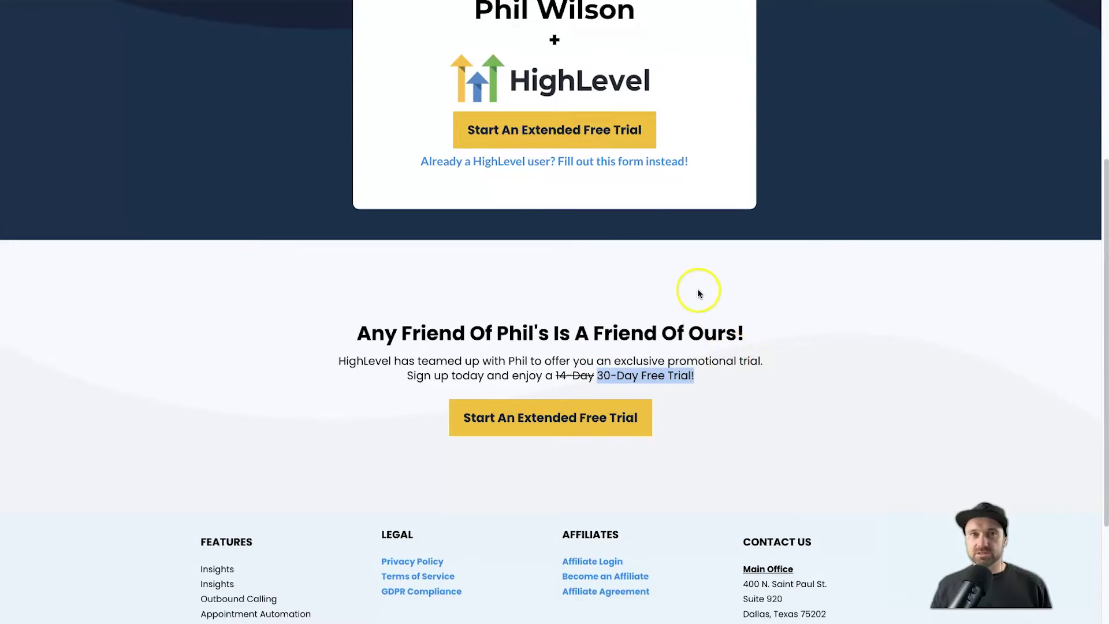
pyautogui.scroll(4, 700, 289)
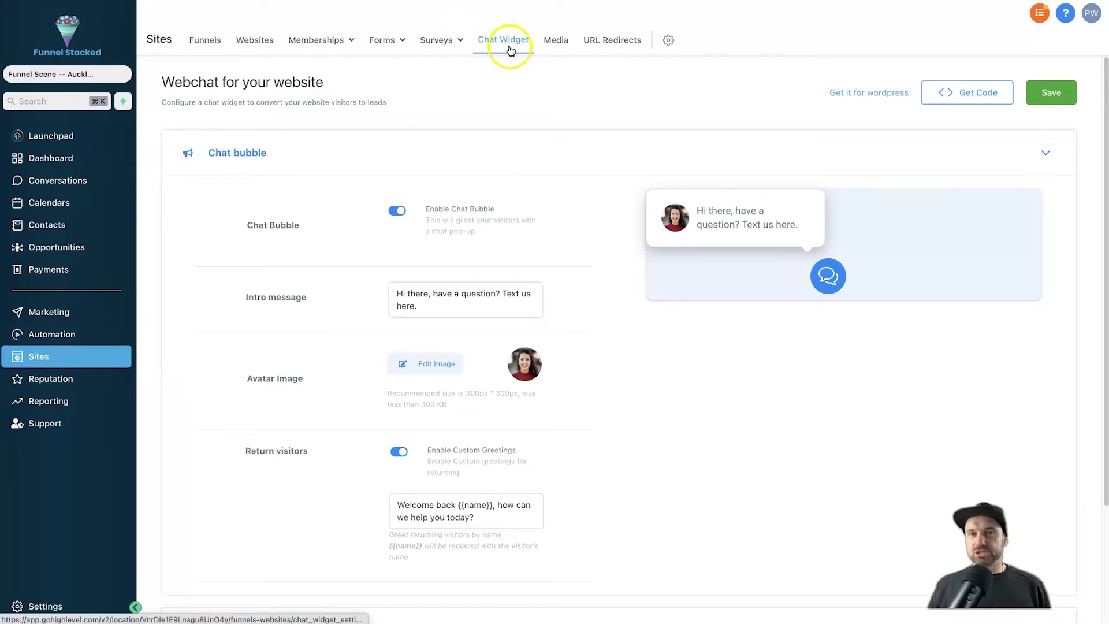
# Step: Replace the chat bubble intro text with 'Hi there, is there anything I can help you with today?'
pyautogui.scroll(-1, 508, 526)
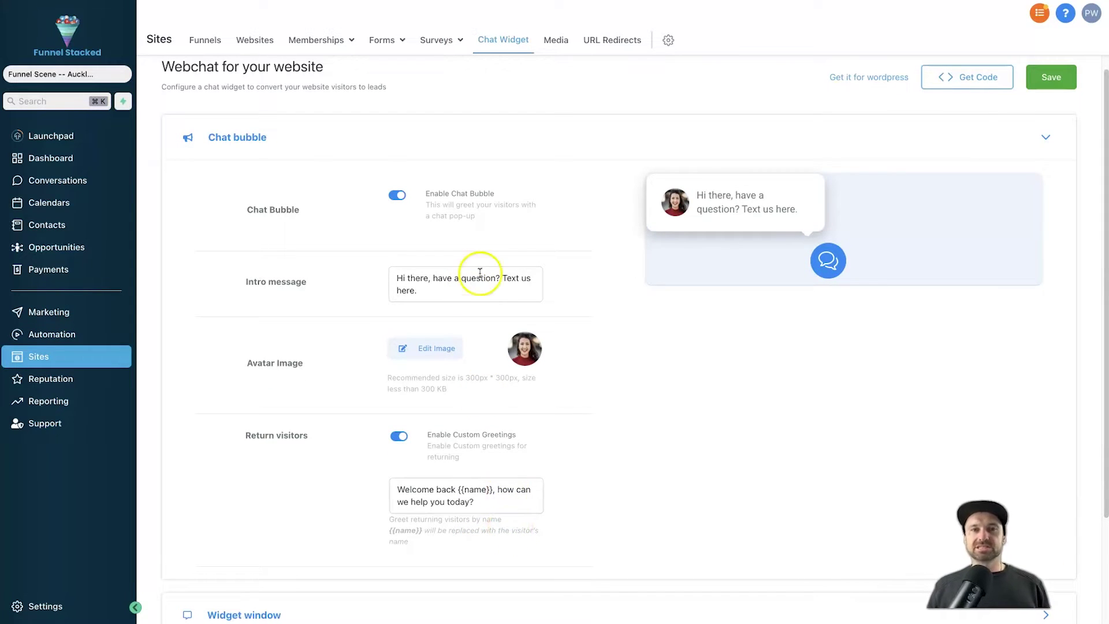
pyautogui.tripleClick(450, 275)
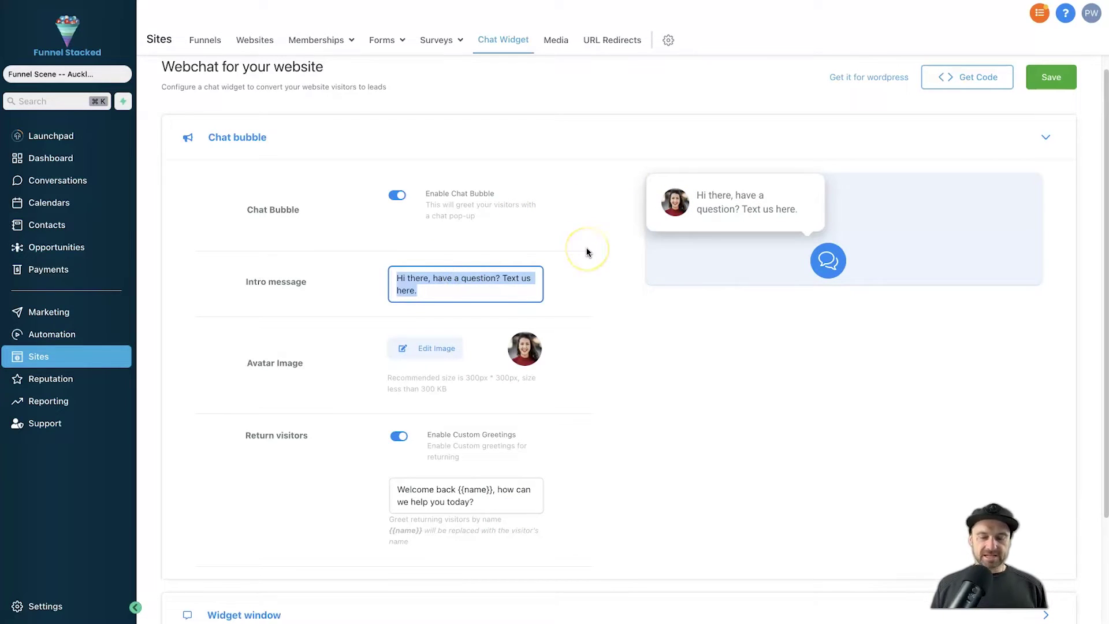
pyautogui.write('Hi there')
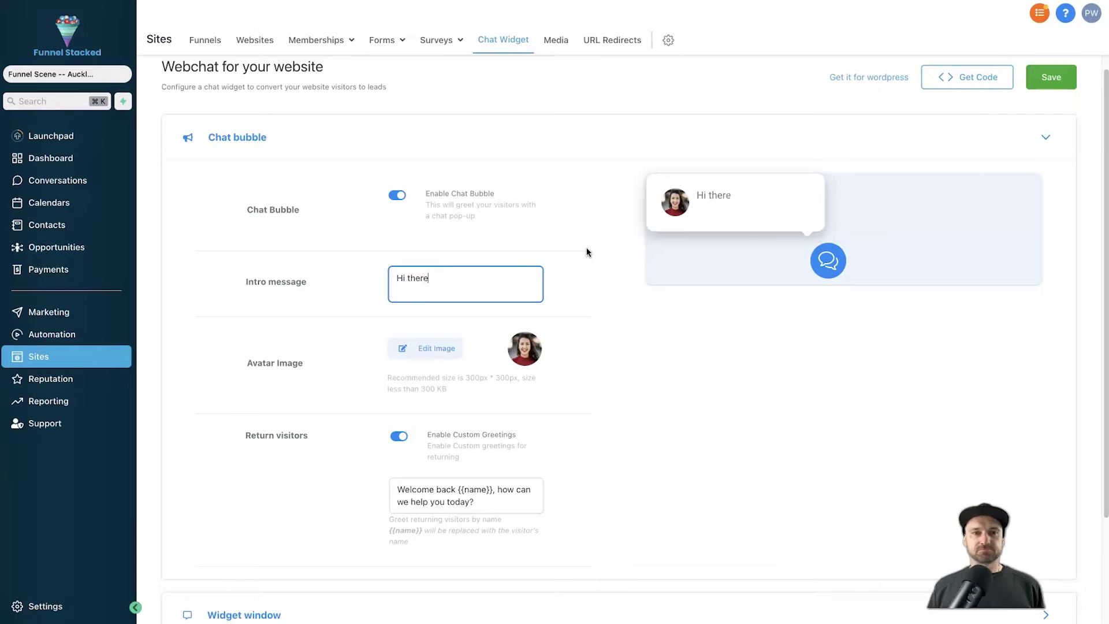
pyautogui.write(', is there')
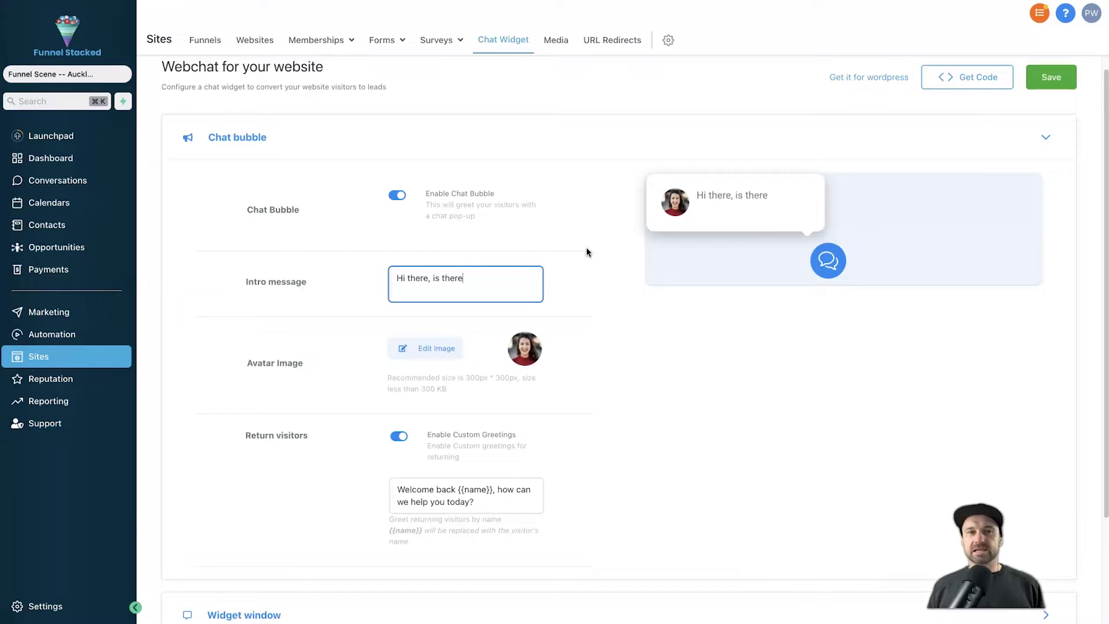
pyautogui.write(' anything I can help you with today?')
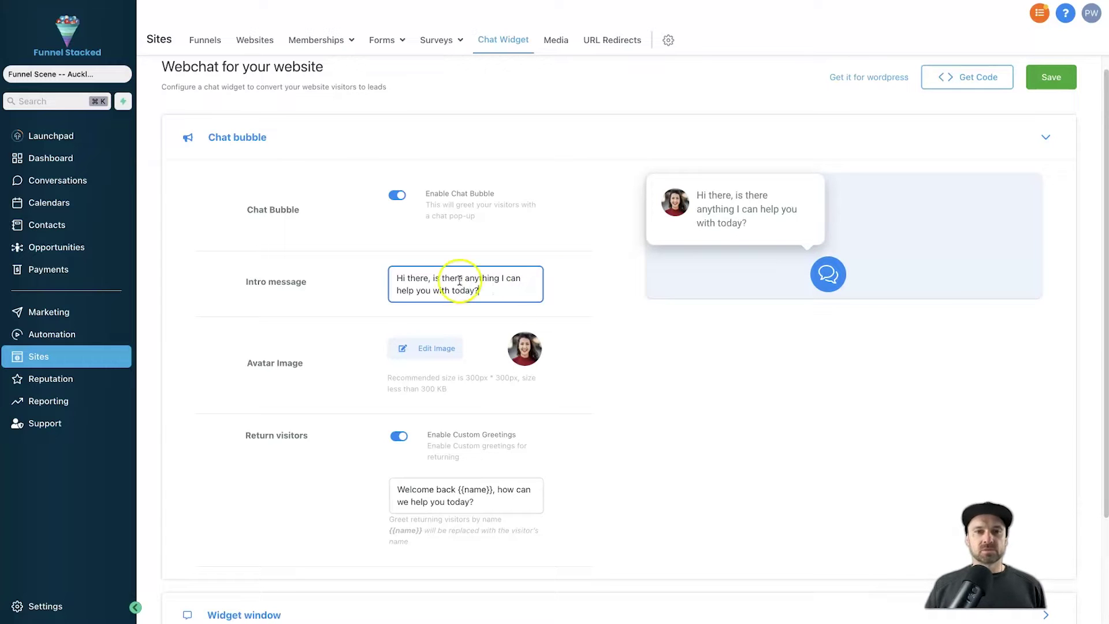
# Step: Set the chat bubble avatar to the circular headshot photo found by searching the Mac
pyautogui.click(429, 348)
pyautogui.click(795, 39)
pyautogui.write('phil circle')
pyautogui.press('Return')
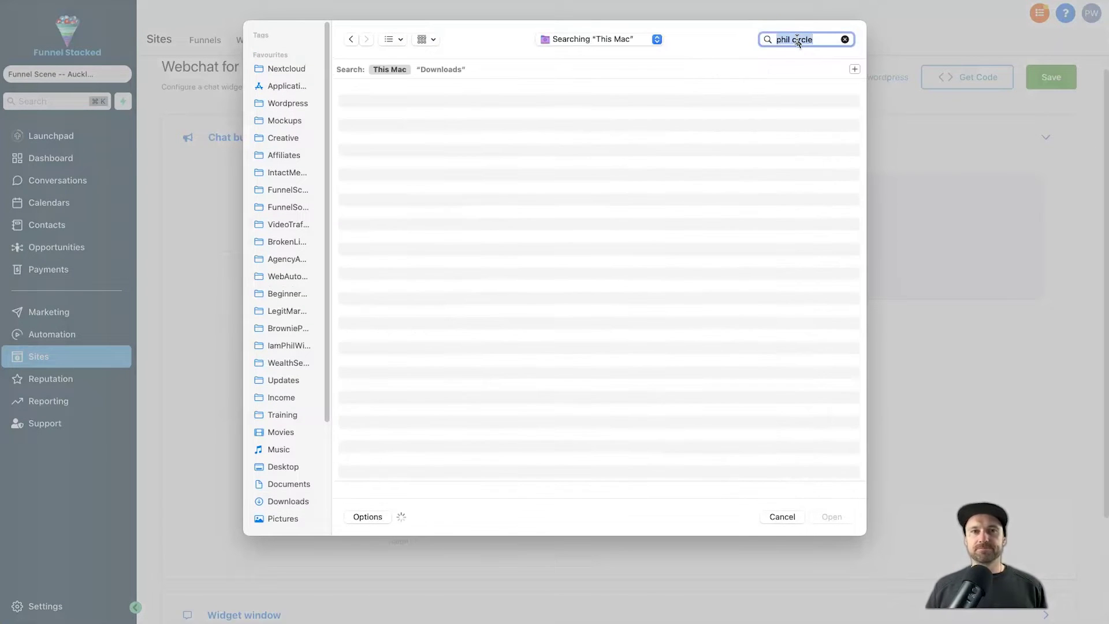
pyautogui.click(488, 105)
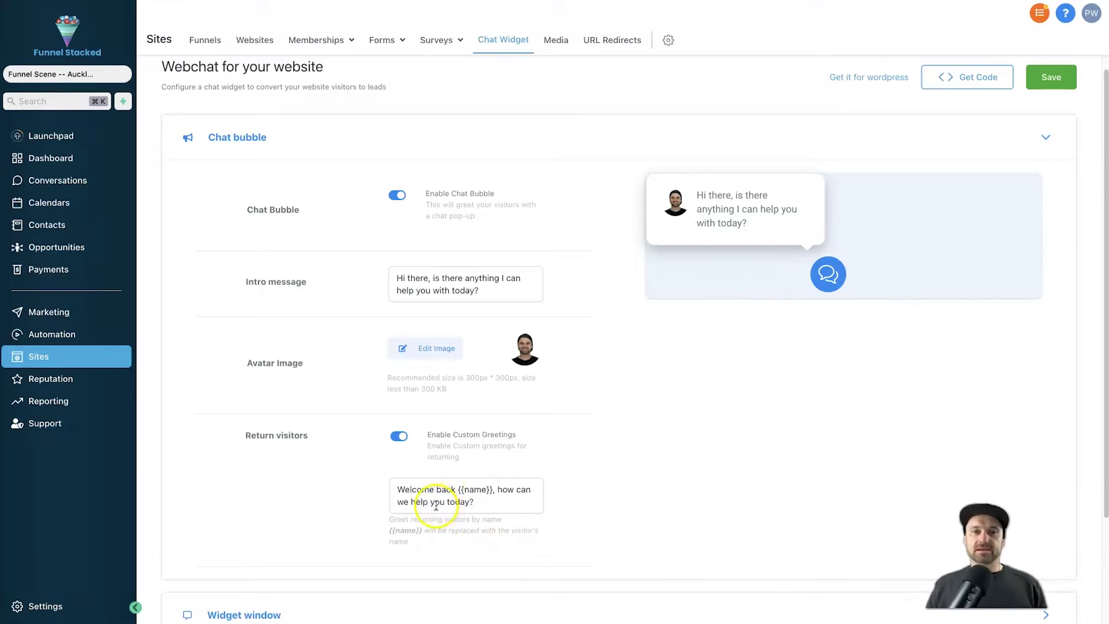
pyautogui.tripleClick(455, 497)
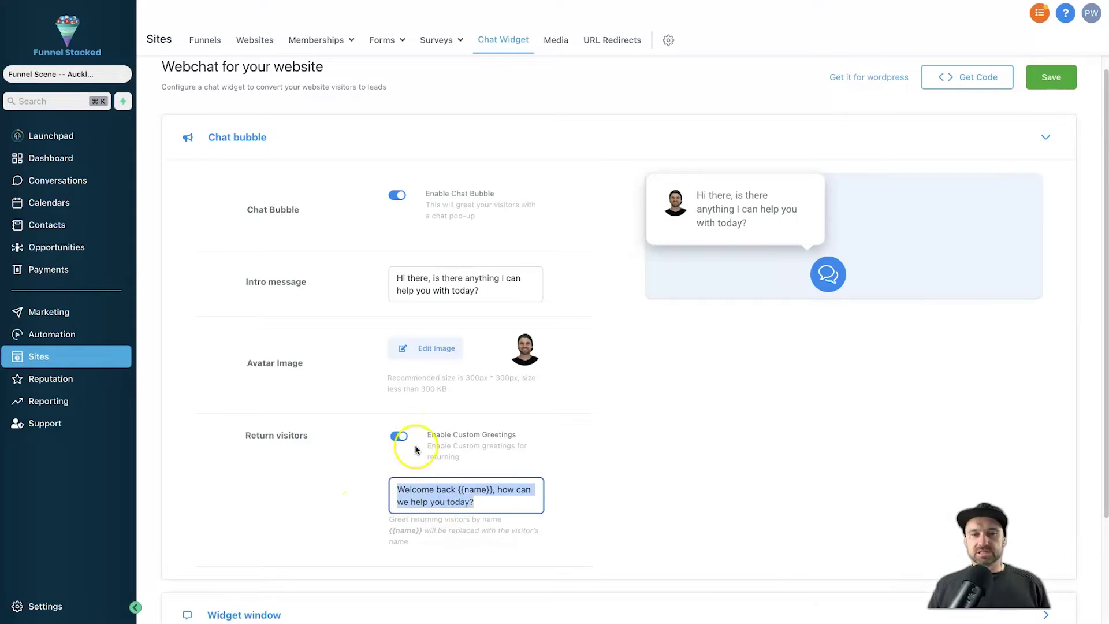
# Step: Toggle Enable Chat Bubble off and back on, then collapse the Chat bubble section
pyautogui.click(501, 470)
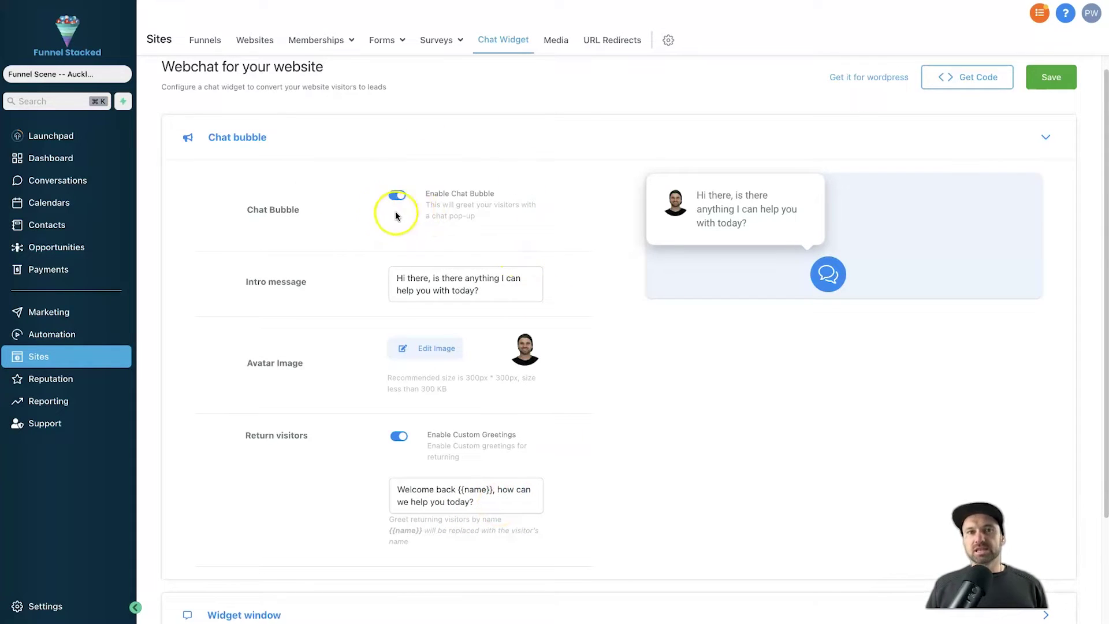
pyautogui.moveTo(258, 210); pyautogui.dragTo(300, 211)
pyautogui.click(300, 211)
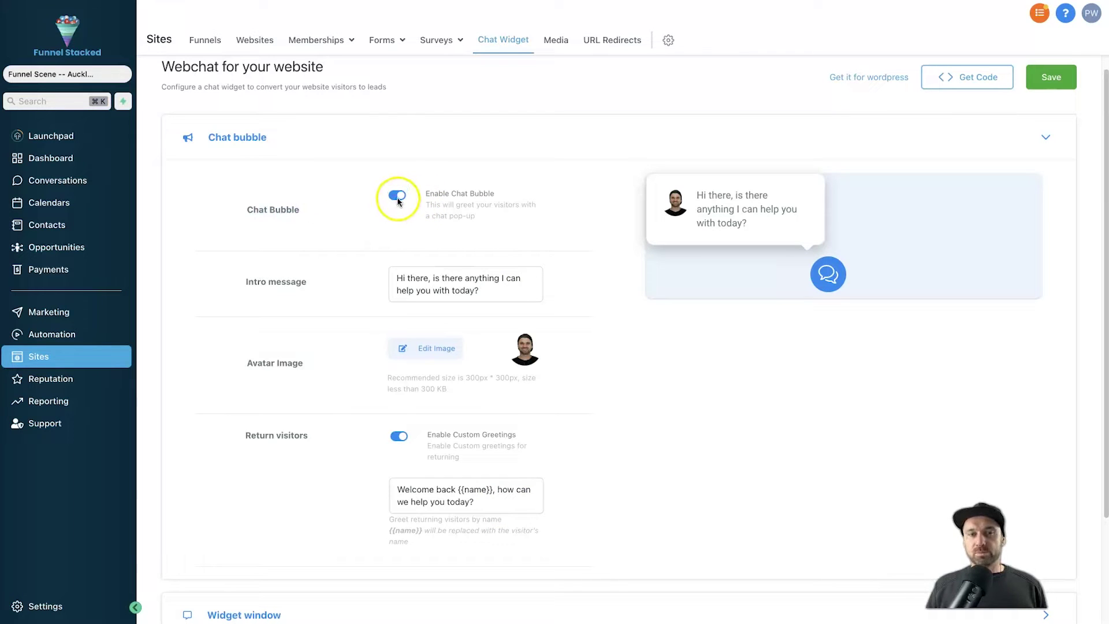
pyautogui.click(396, 197)
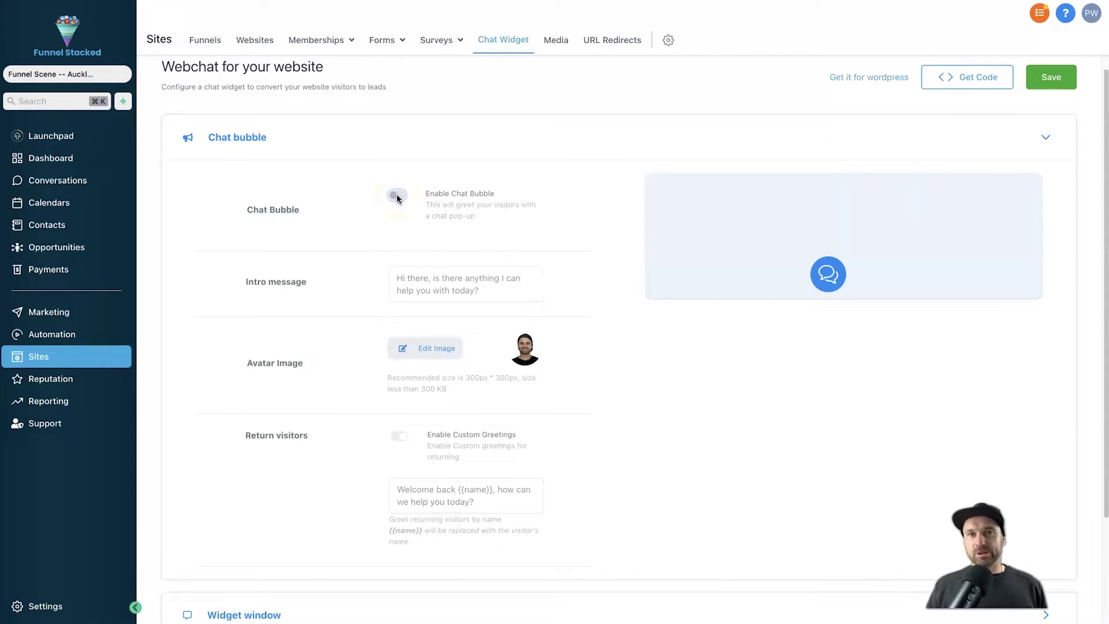
pyautogui.click(397, 197)
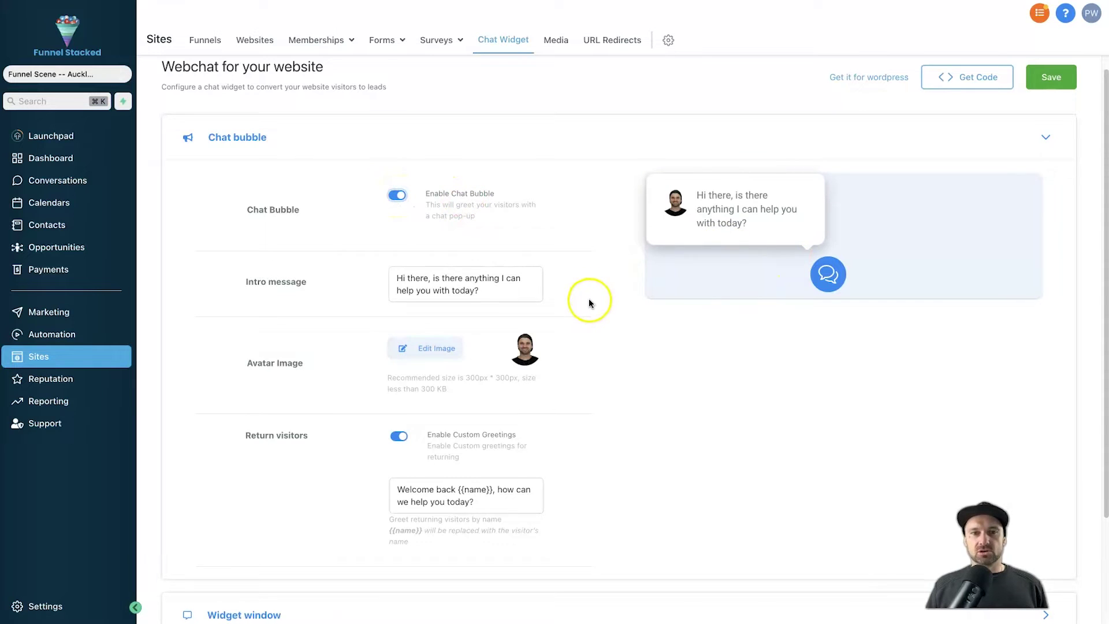
pyautogui.scroll(-1, 588, 298)
pyautogui.scroll(2, 587, 305)
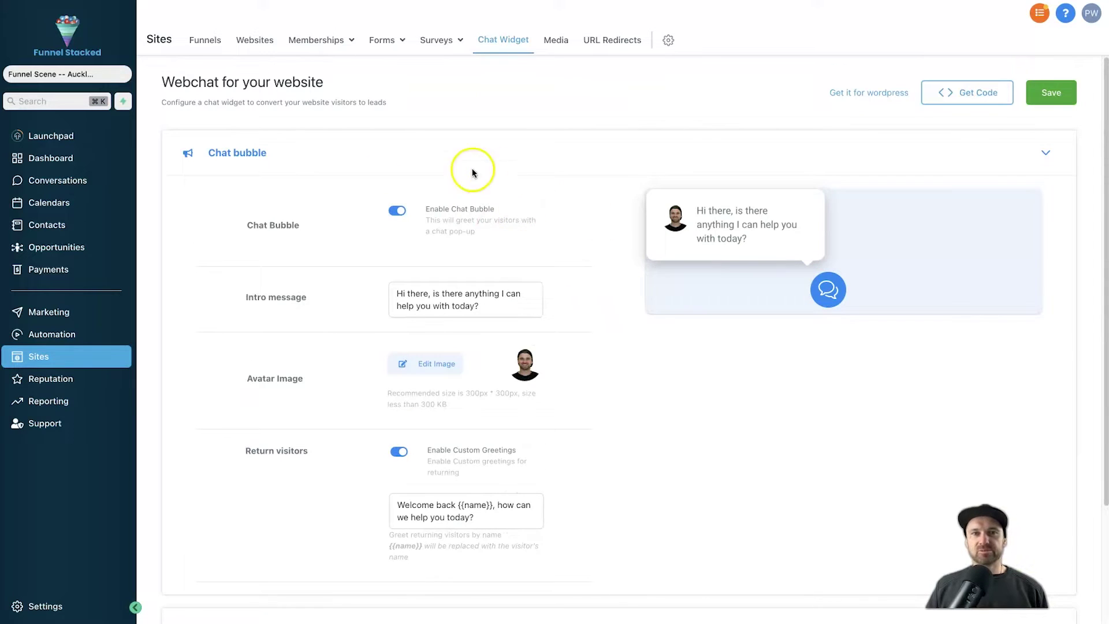
pyautogui.click(305, 152)
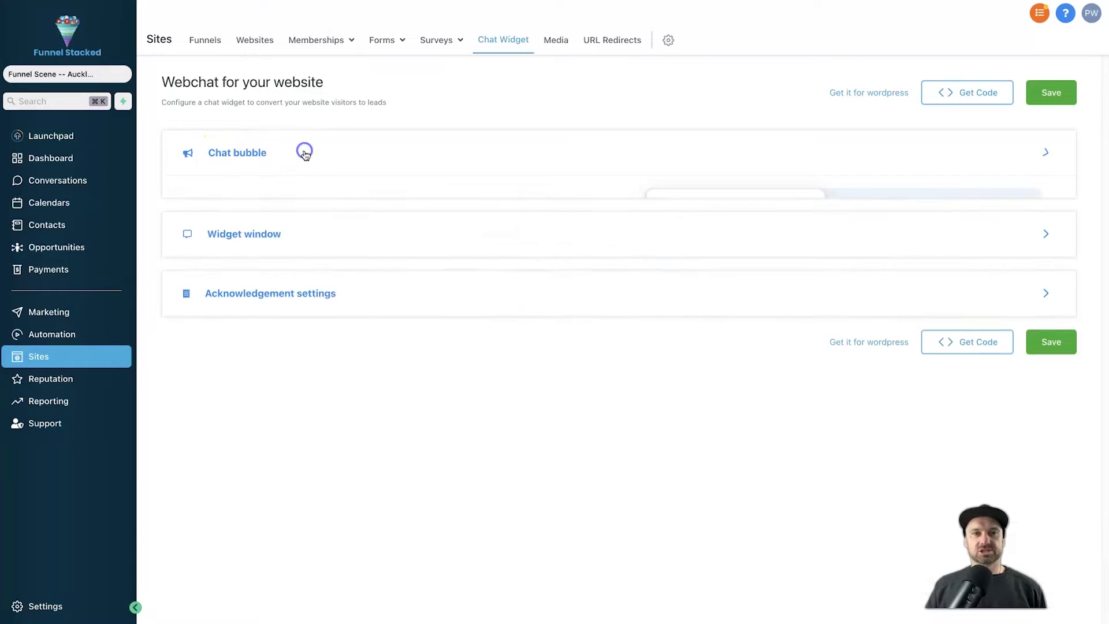
# Step: Save the chat bubble changes and expand the Widget window settings, keeping its intro message
pyautogui.click(1048, 94)
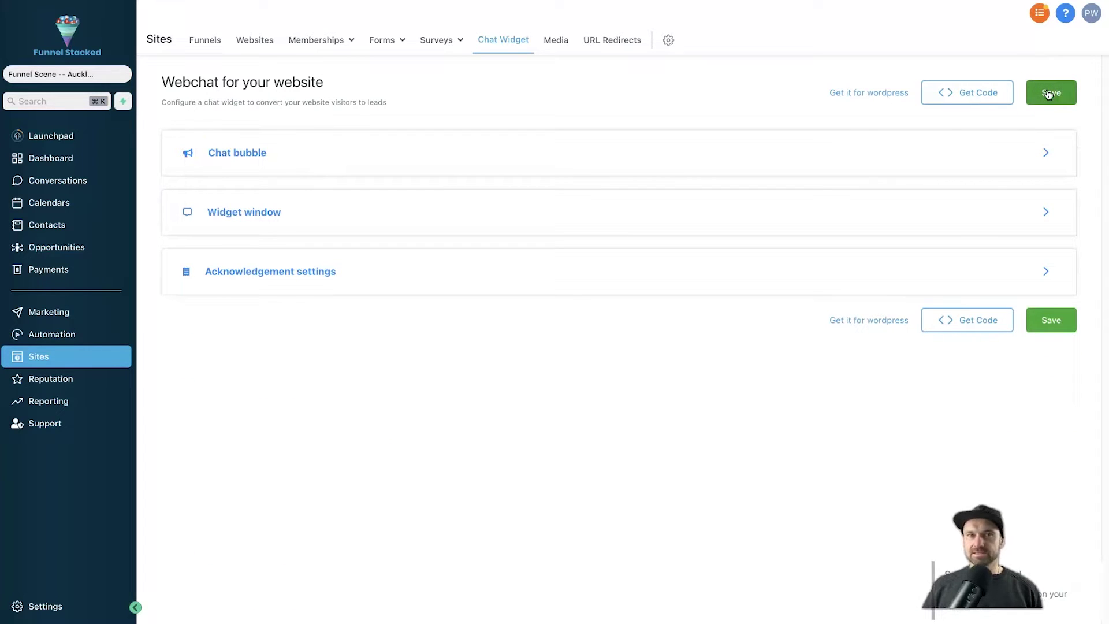
pyautogui.click(301, 219)
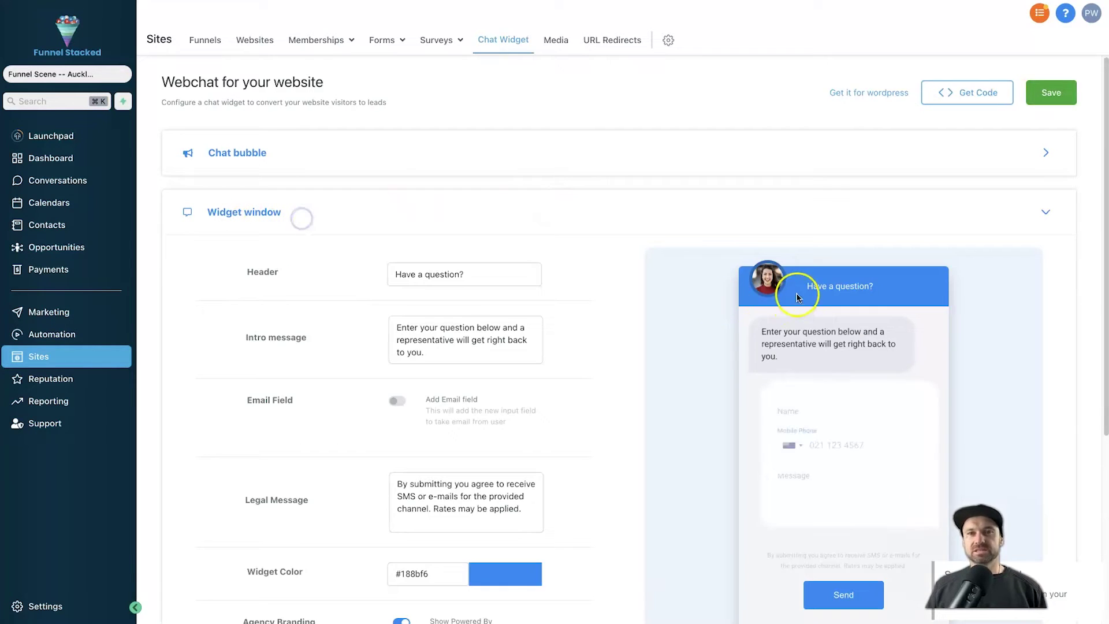
pyautogui.scroll(-3, 797, 297)
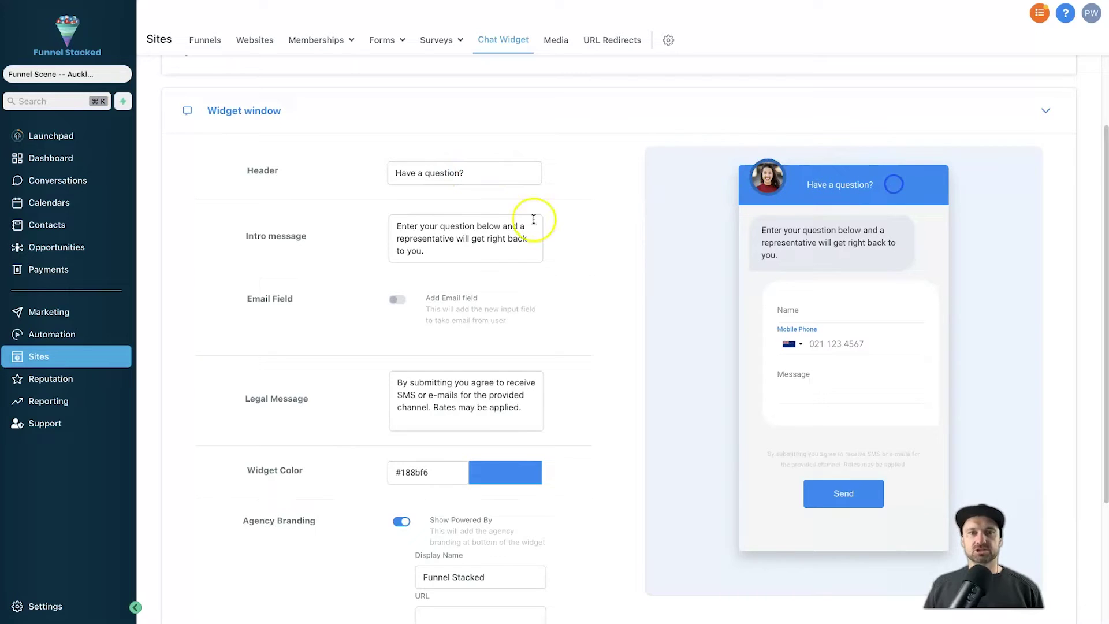
pyautogui.moveTo(397, 229); pyautogui.dragTo(525, 243)
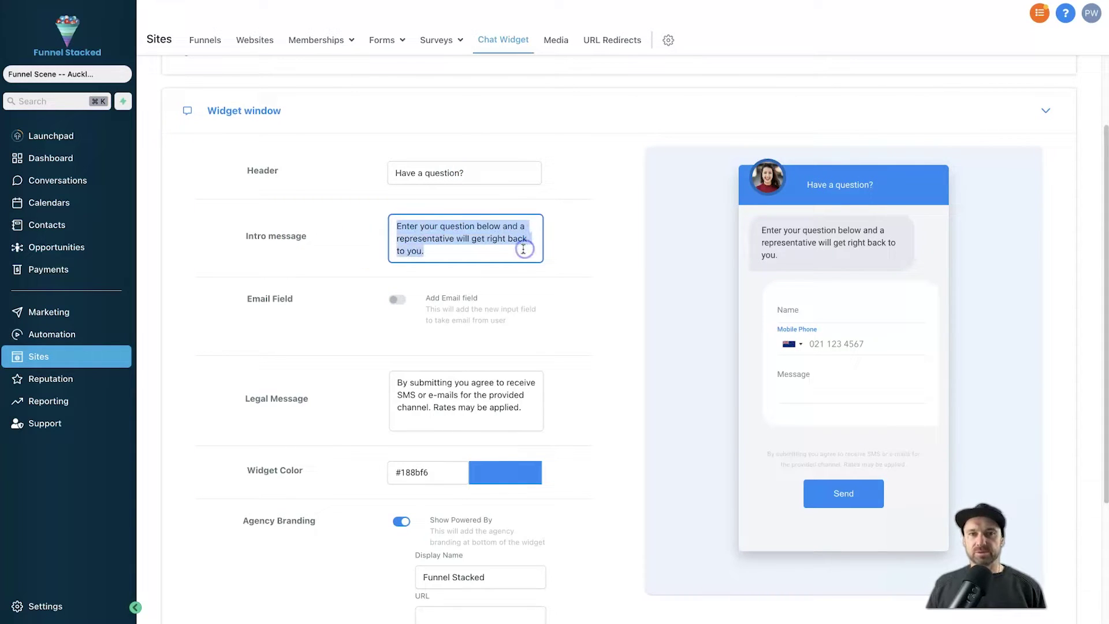
pyautogui.click(520, 246)
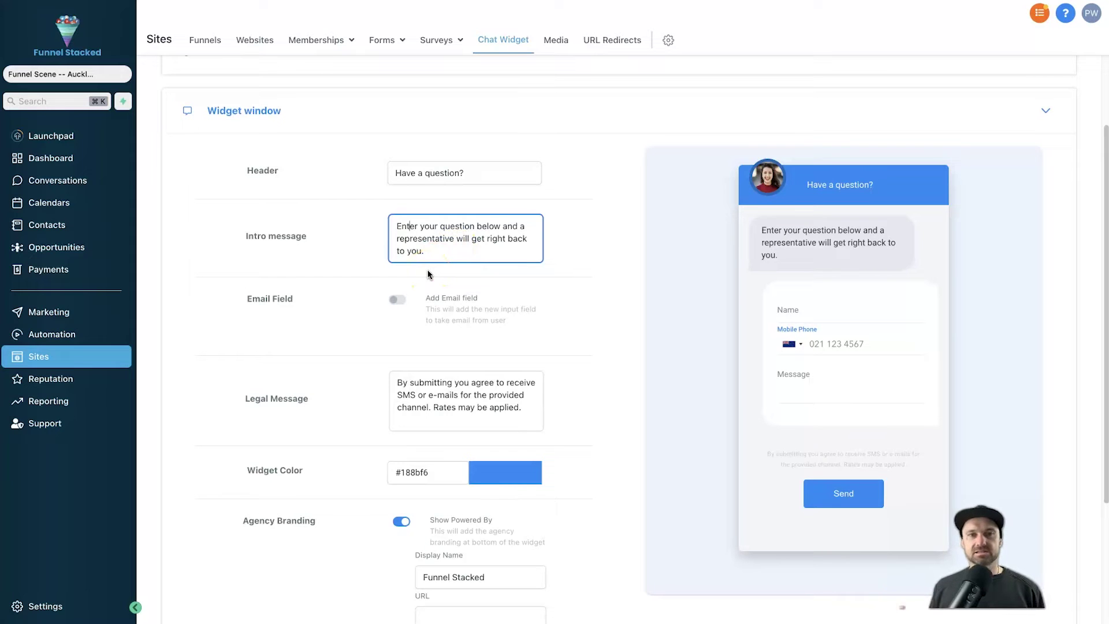
# Step: Enable the Email field on the chat form and review the preview's legal consent text
pyautogui.click(397, 299)
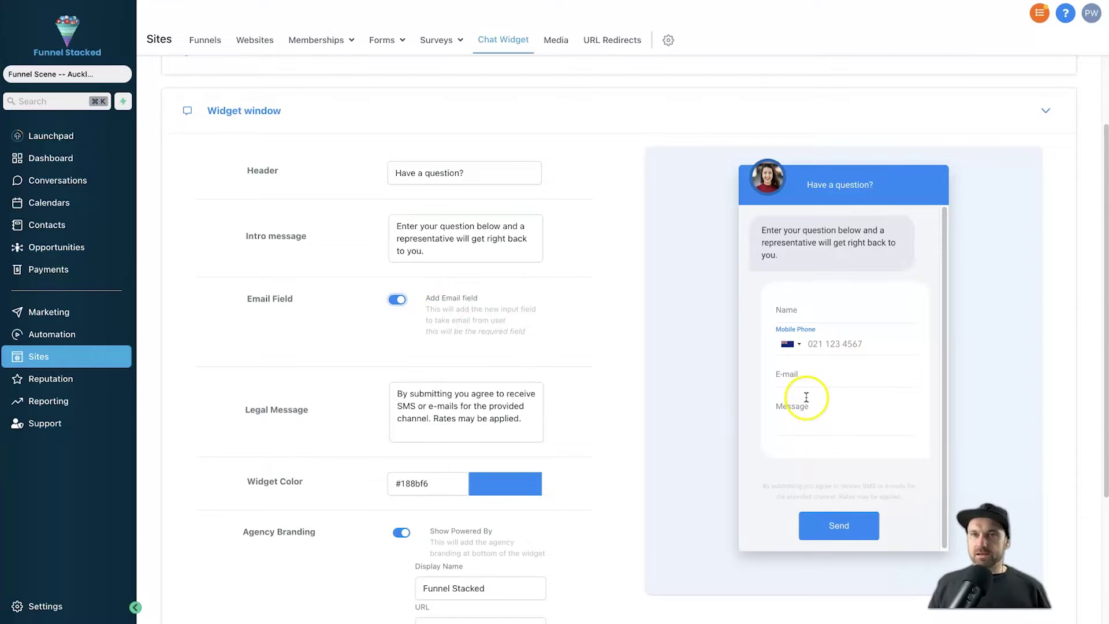
pyautogui.scroll(-3, 508, 404)
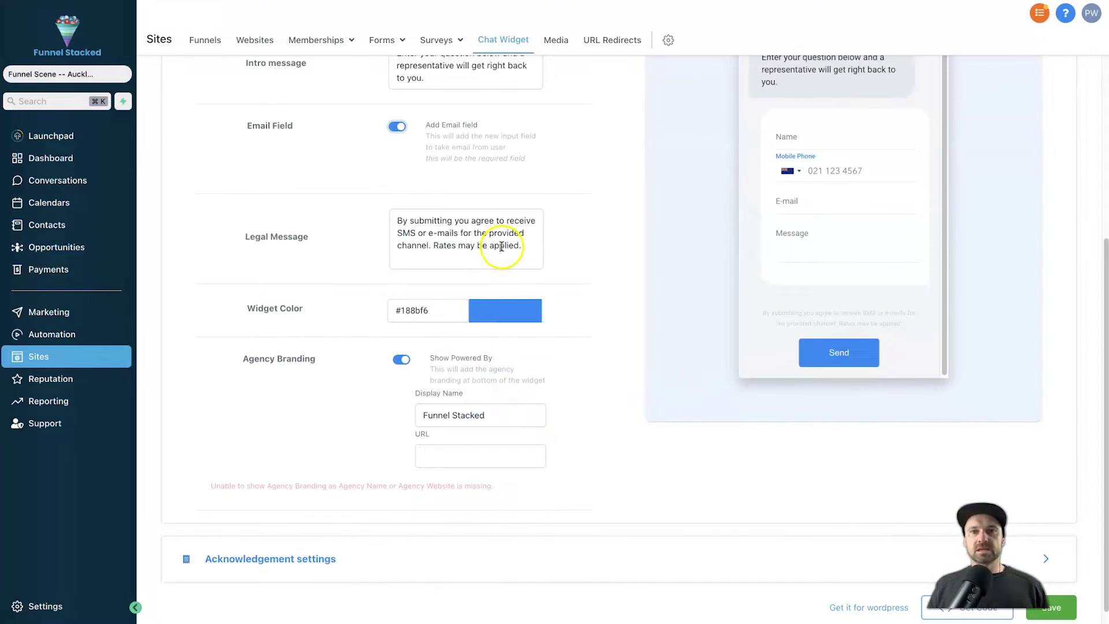
pyautogui.scroll(1, 501, 247)
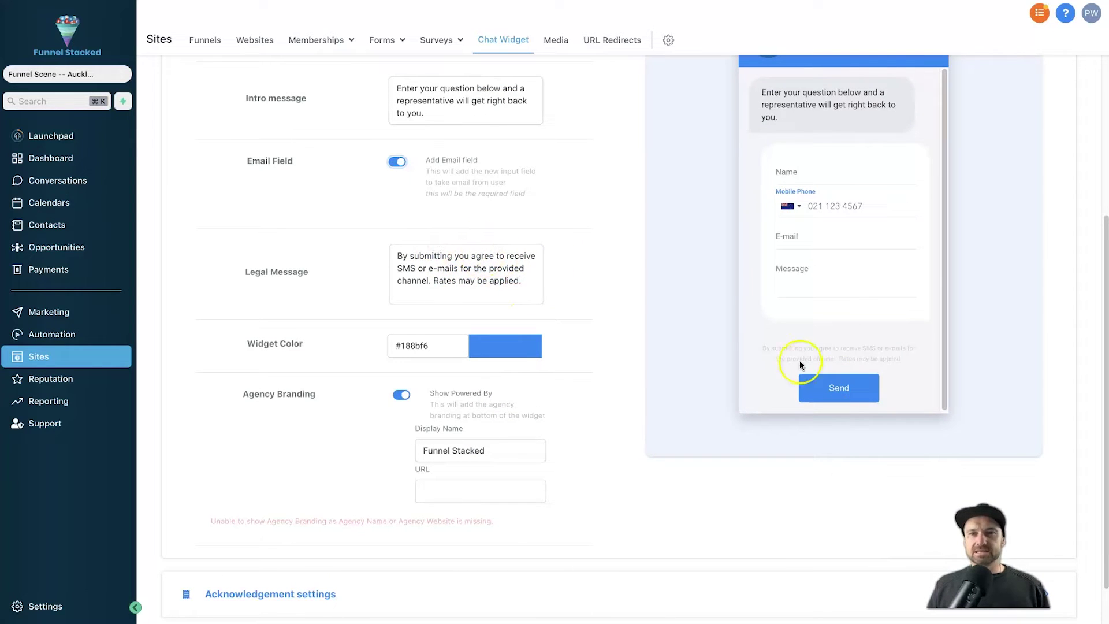
pyautogui.moveTo(765, 348); pyautogui.dragTo(895, 353)
pyautogui.click(817, 354)
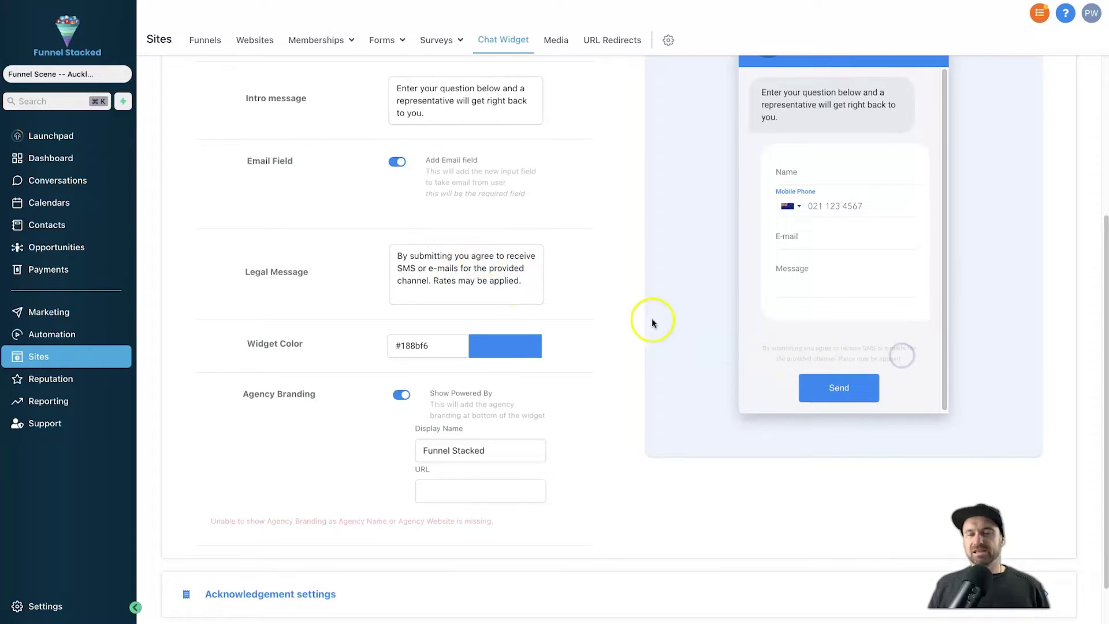
pyautogui.scroll(2, 642, 326)
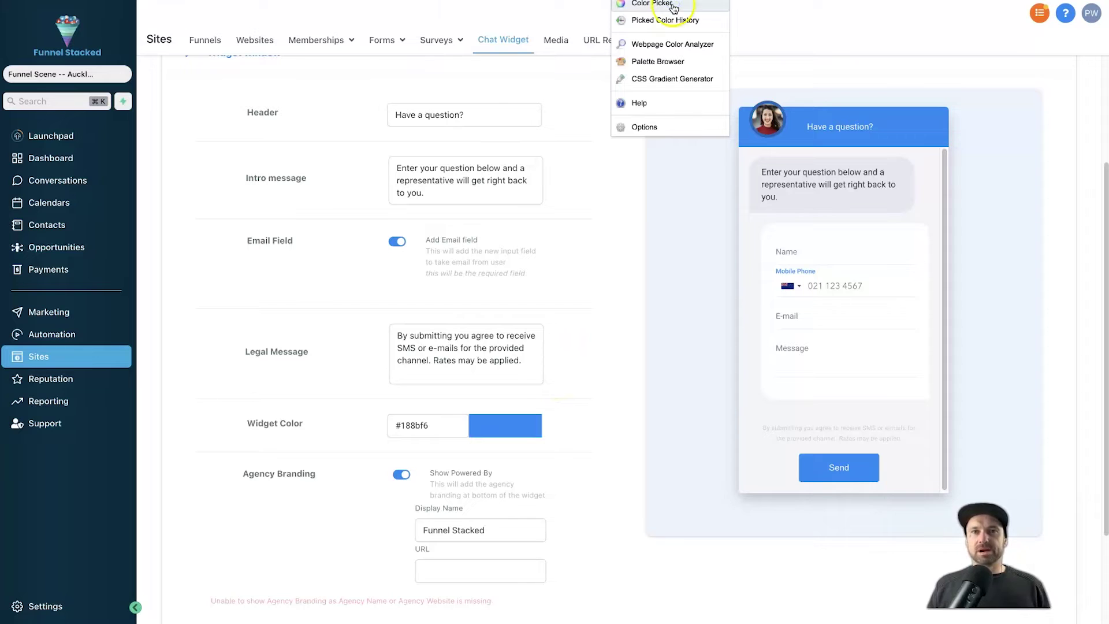
# Step: Copy the blue #4d9efd from the colour picker extension's recent colours
pyautogui.click(671, 4)
pyautogui.click(657, 46)
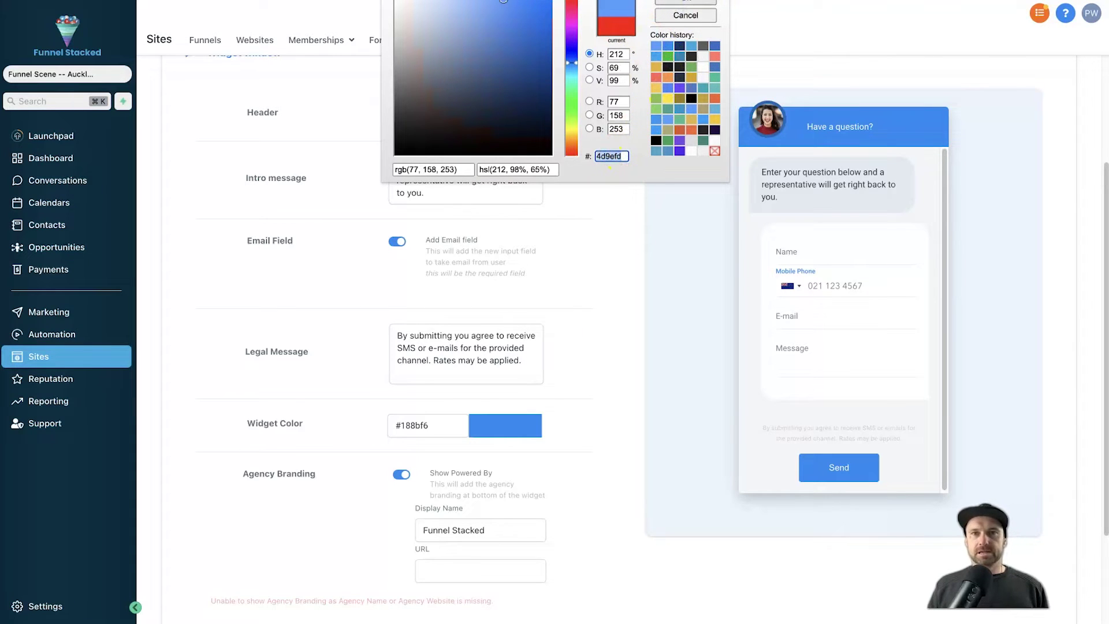
pyautogui.click(697, 4)
pyautogui.click(760, 55)
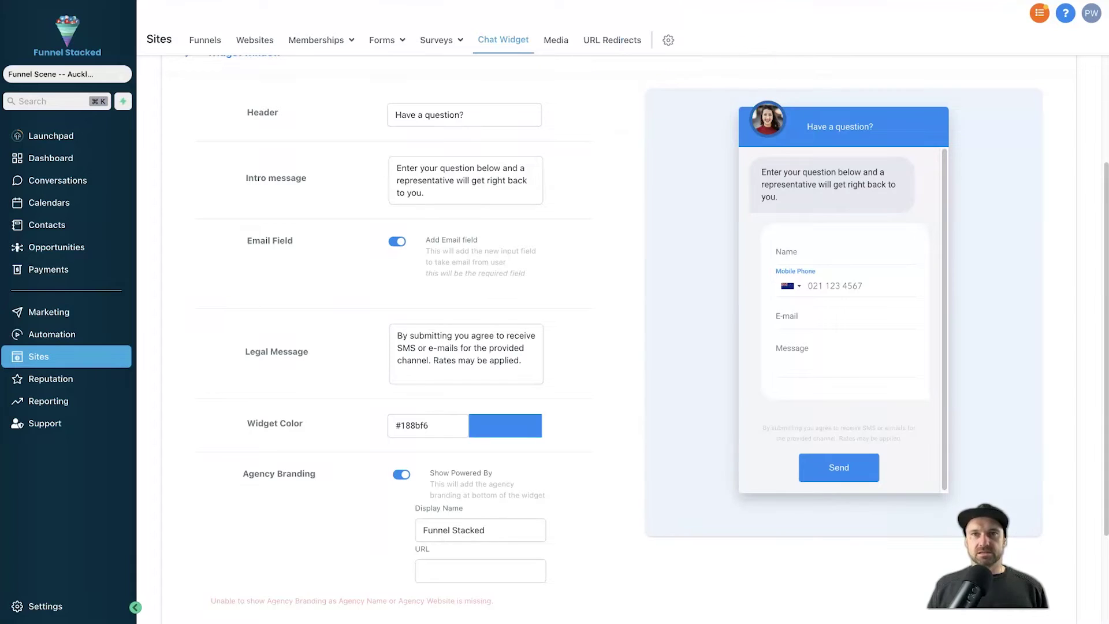
pyautogui.click(698, 3)
pyautogui.press('Escape')
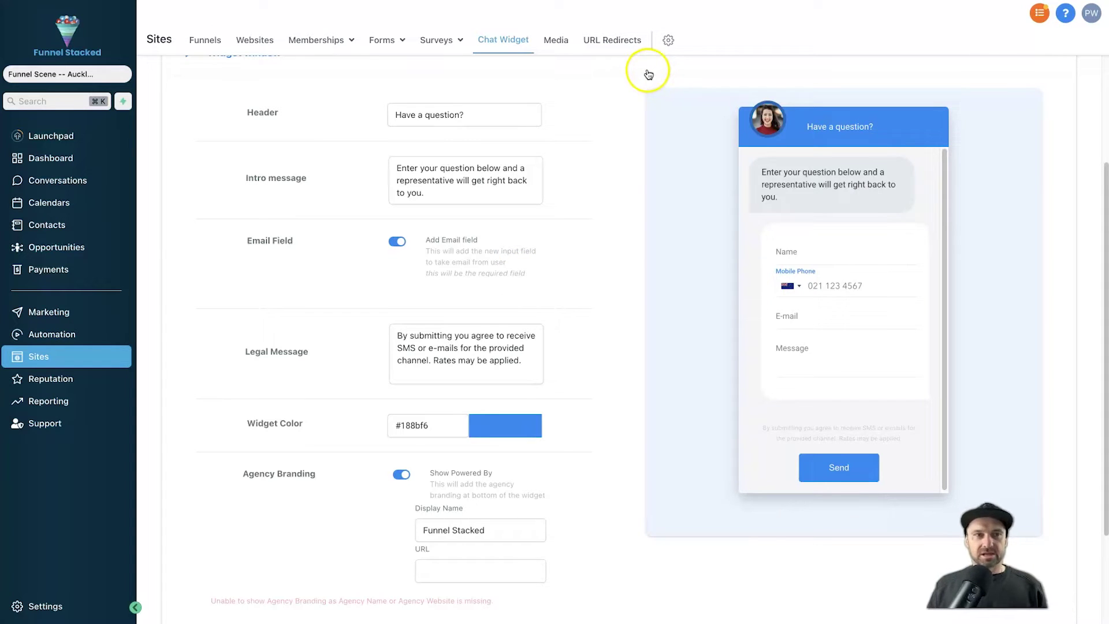
# Step: Paste #4d9efd into the Widget Color field and apply it
pyautogui.tripleClick(421, 425)
pyautogui.write('#4d9efd')
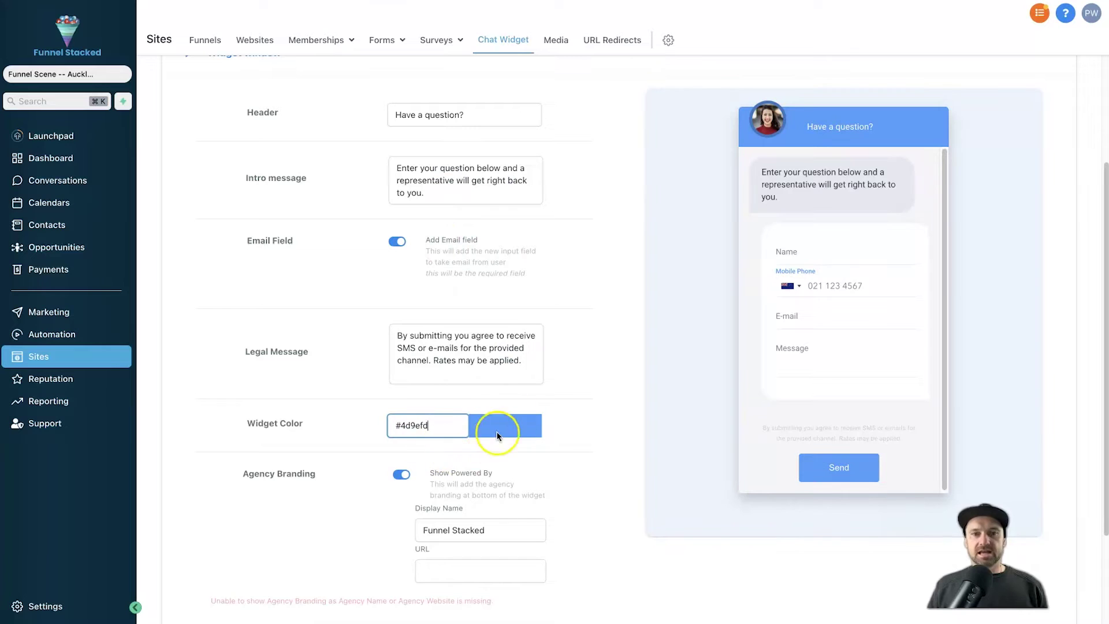
pyautogui.click(610, 382)
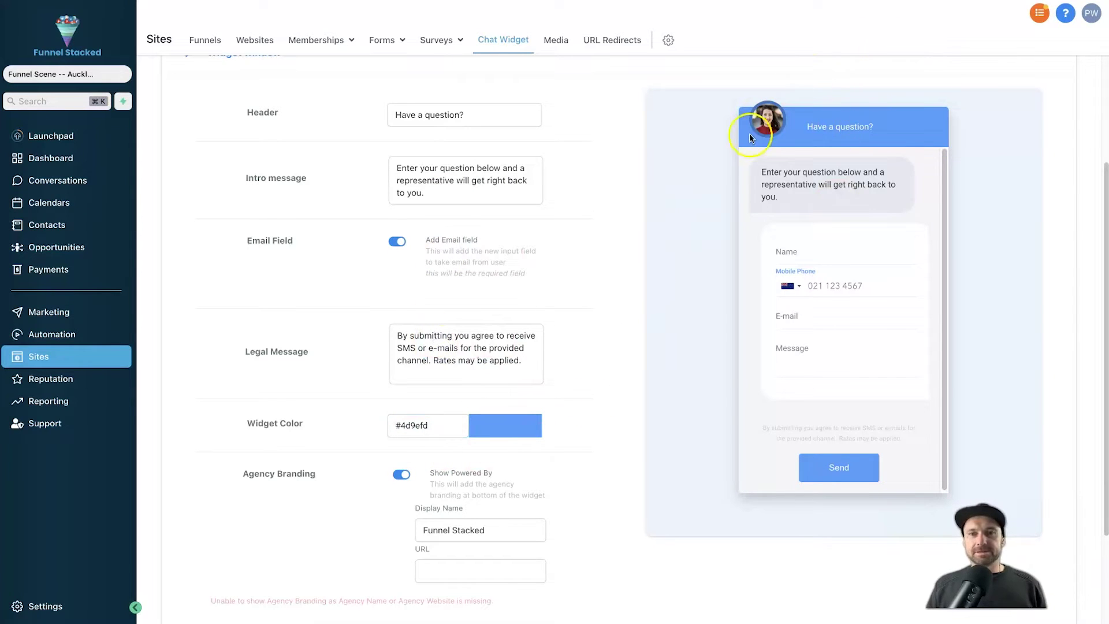
pyautogui.scroll(-1, 632, 496)
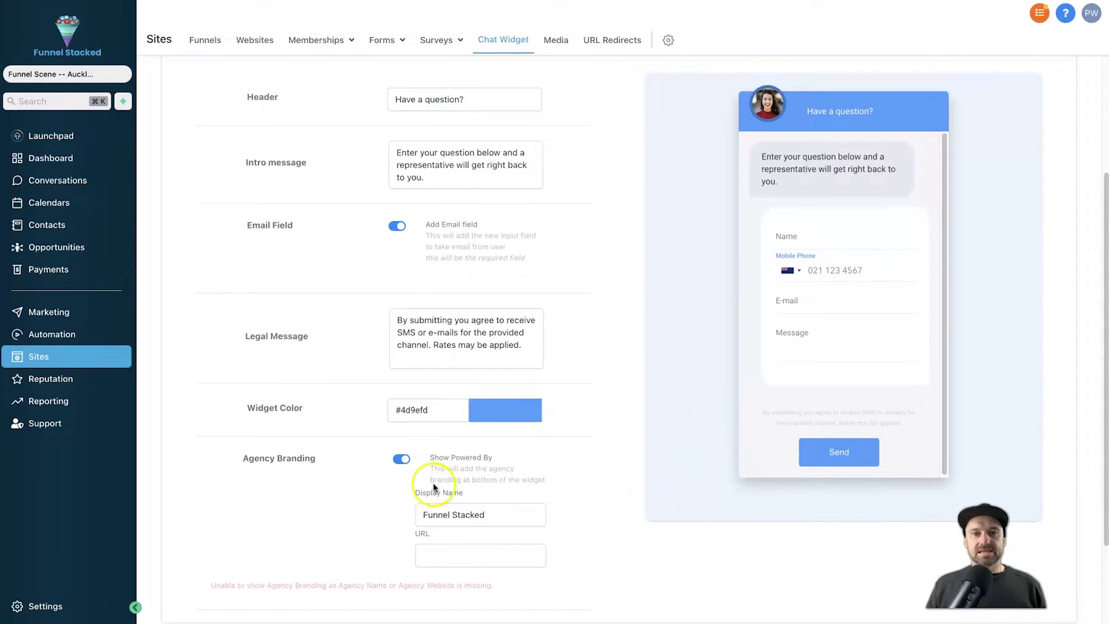
pyautogui.click(529, 506)
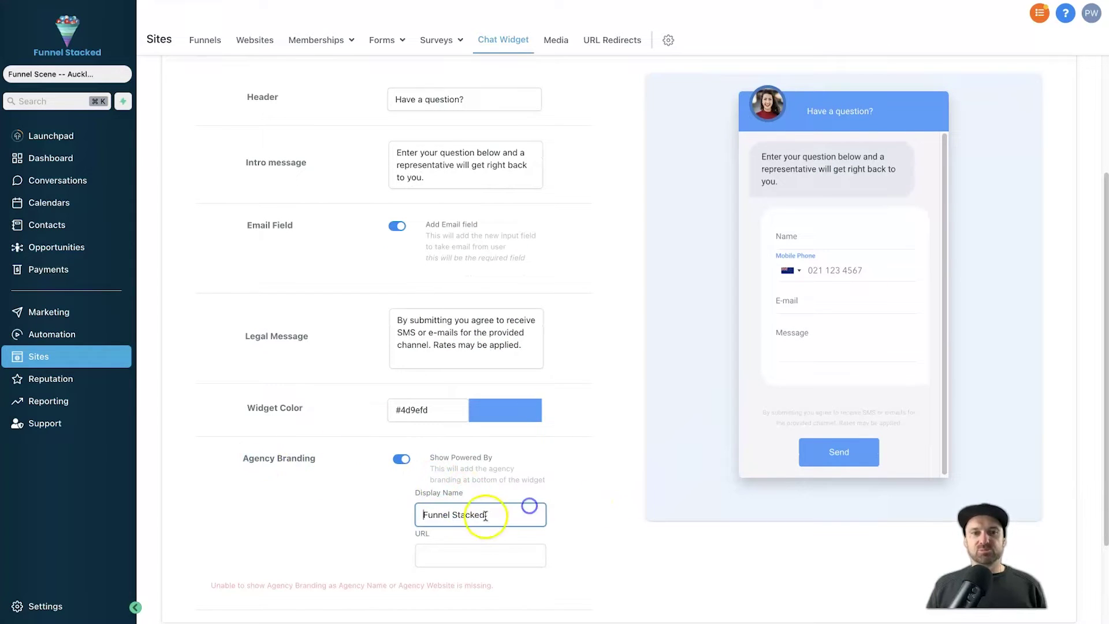
pyautogui.tripleClick(485, 515)
pyautogui.write('F')
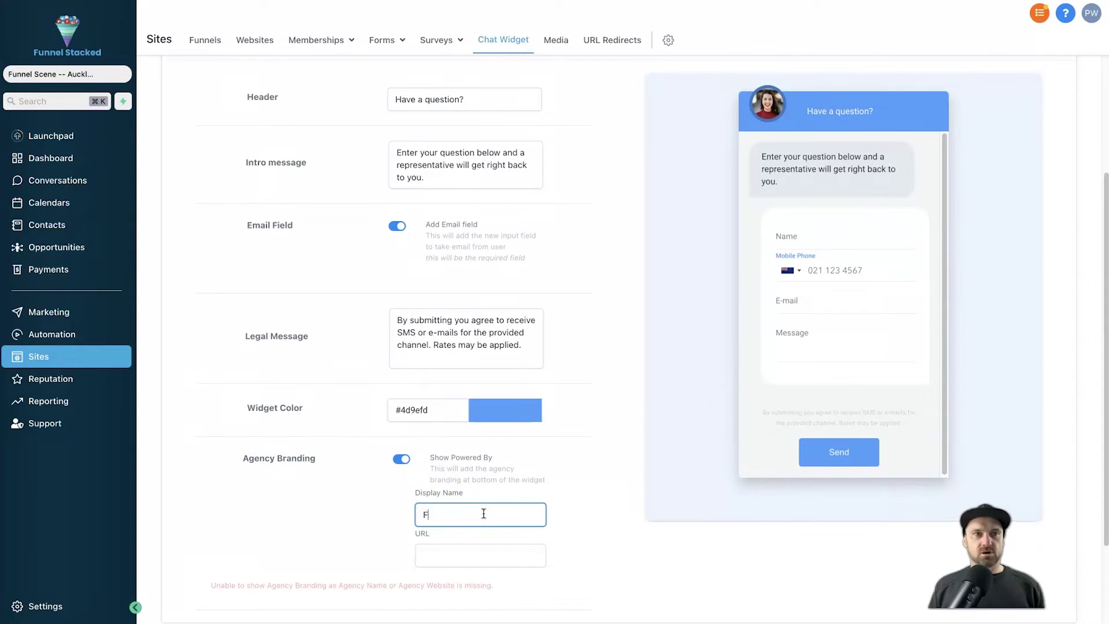
pyautogui.write('unnel Scene')
pyautogui.press('Tab')
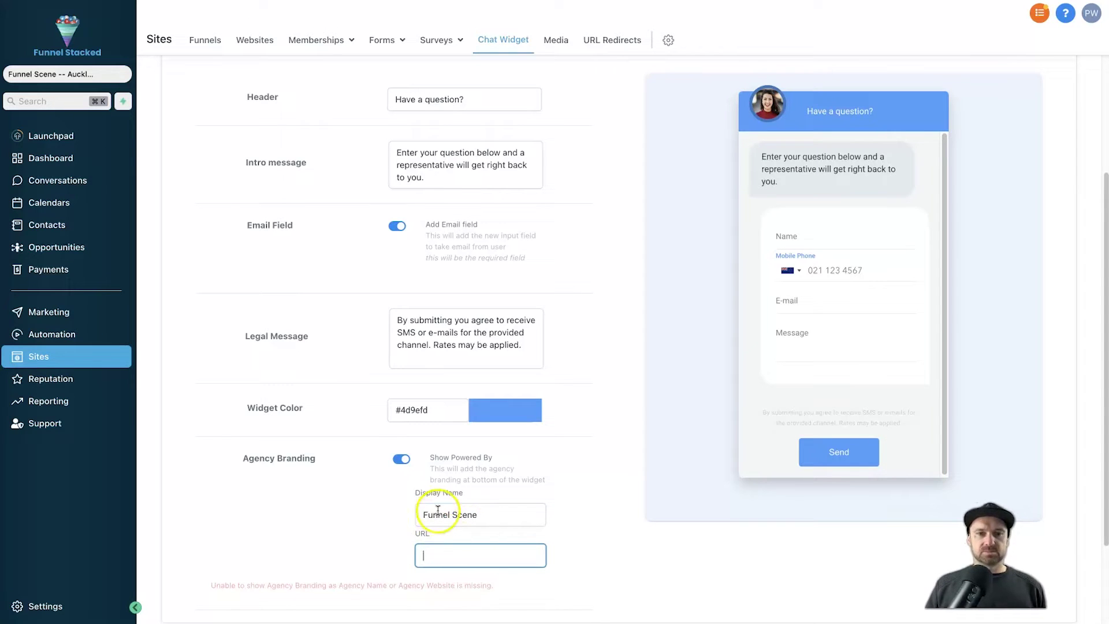
pyautogui.write('https:')
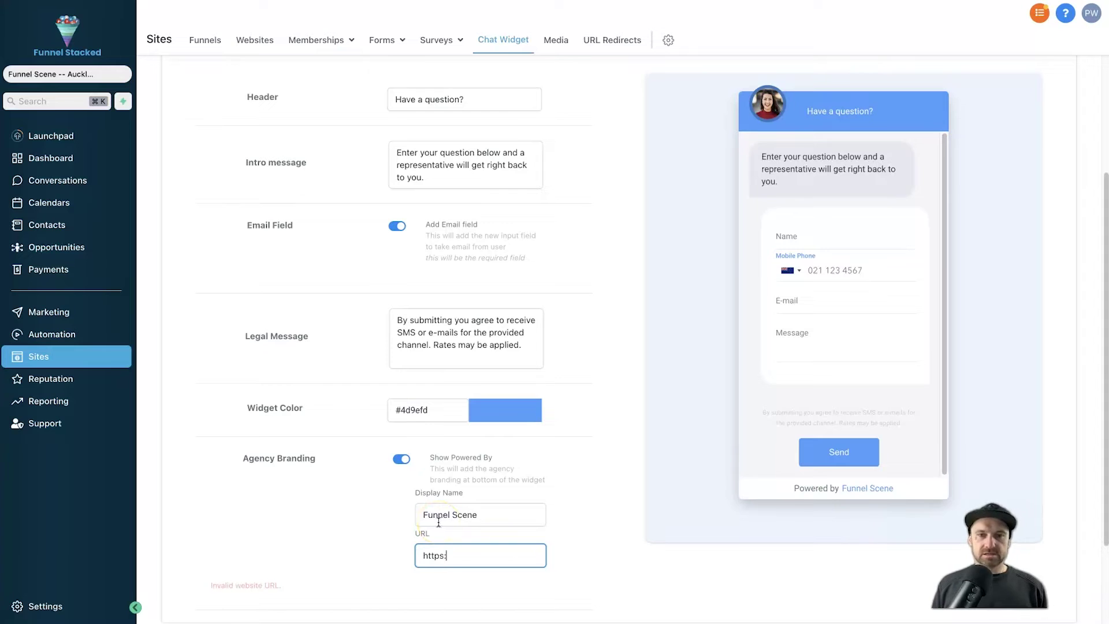
pyautogui.write('//ww')
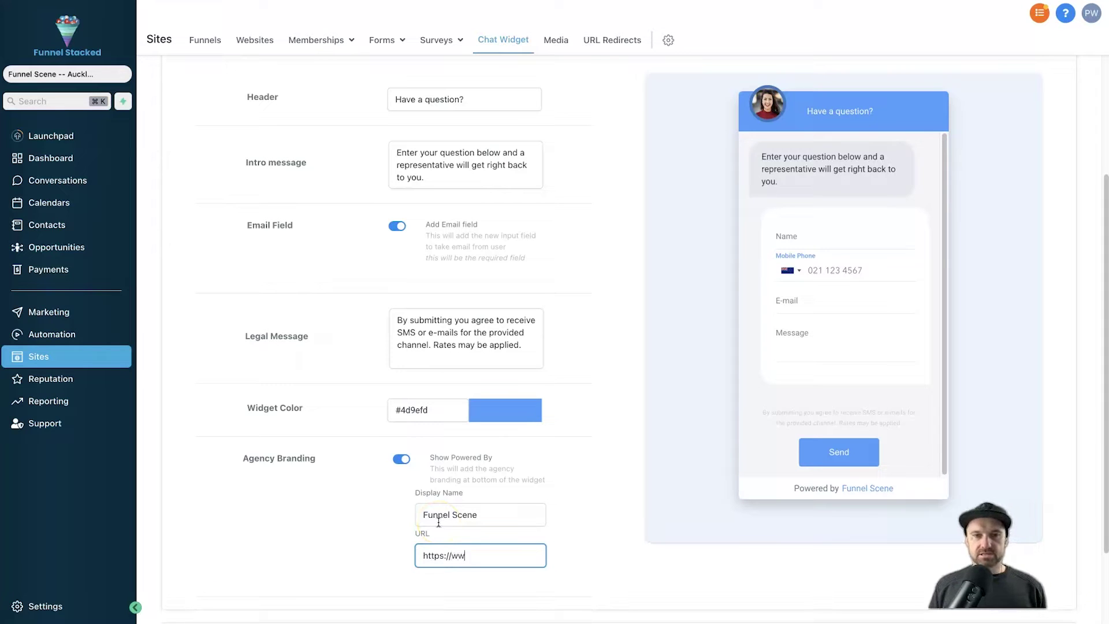
pyautogui.write('w.funnelscene.com')
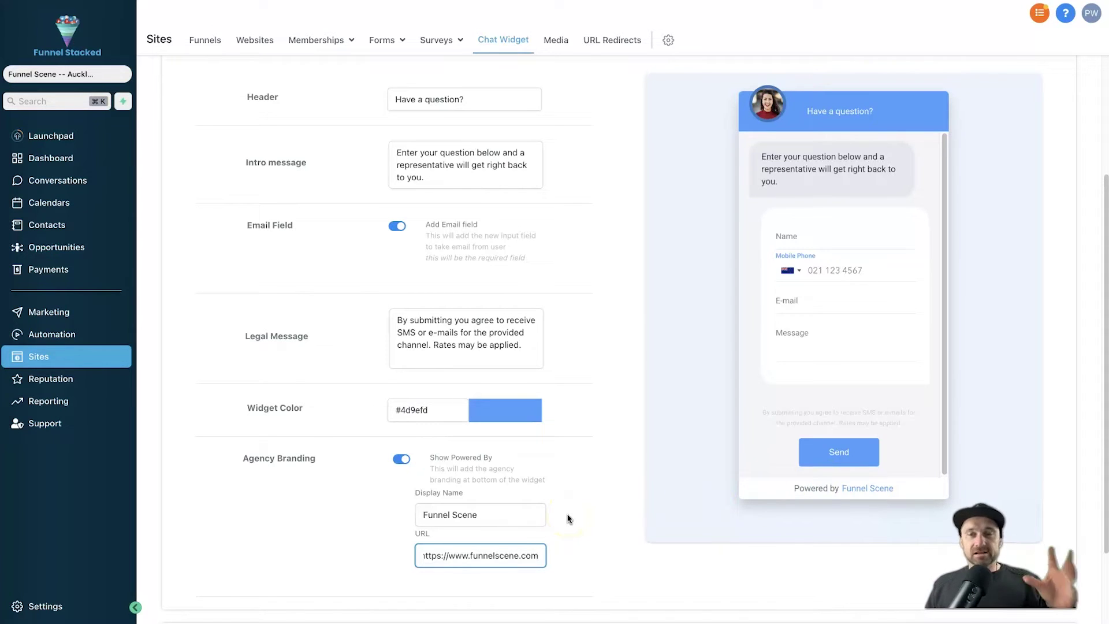
# Step: Correct the display name to 'Funnel Stacked' and the domain to funnelstacked, then check the Powered by link
pyautogui.tripleClick(481, 513)
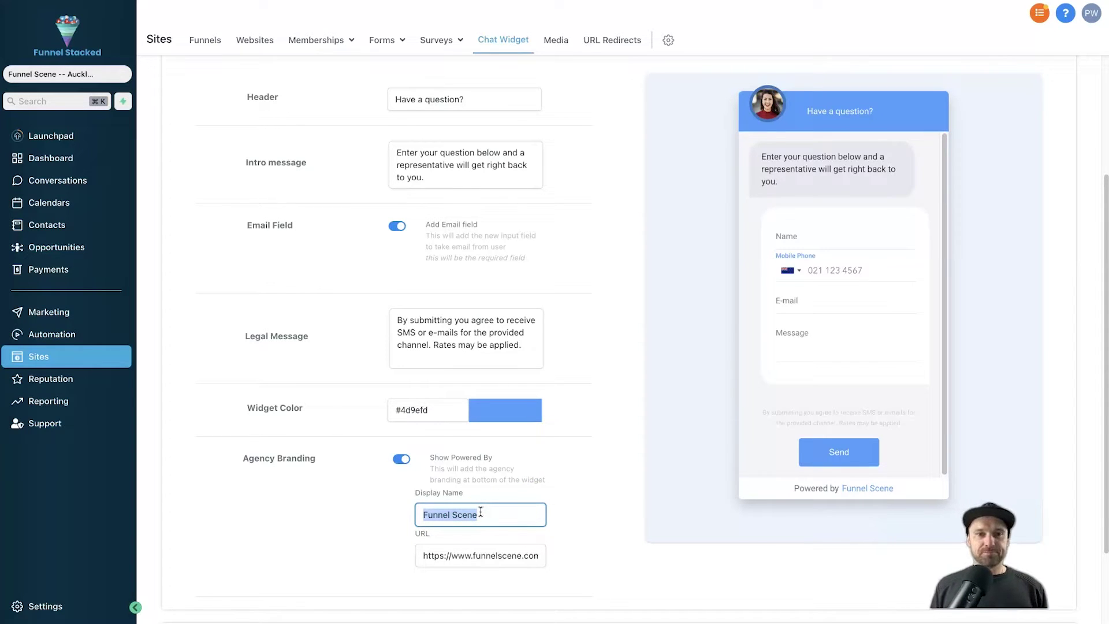
pyautogui.press('BackSpace')
pyautogui.write('Funnel ')
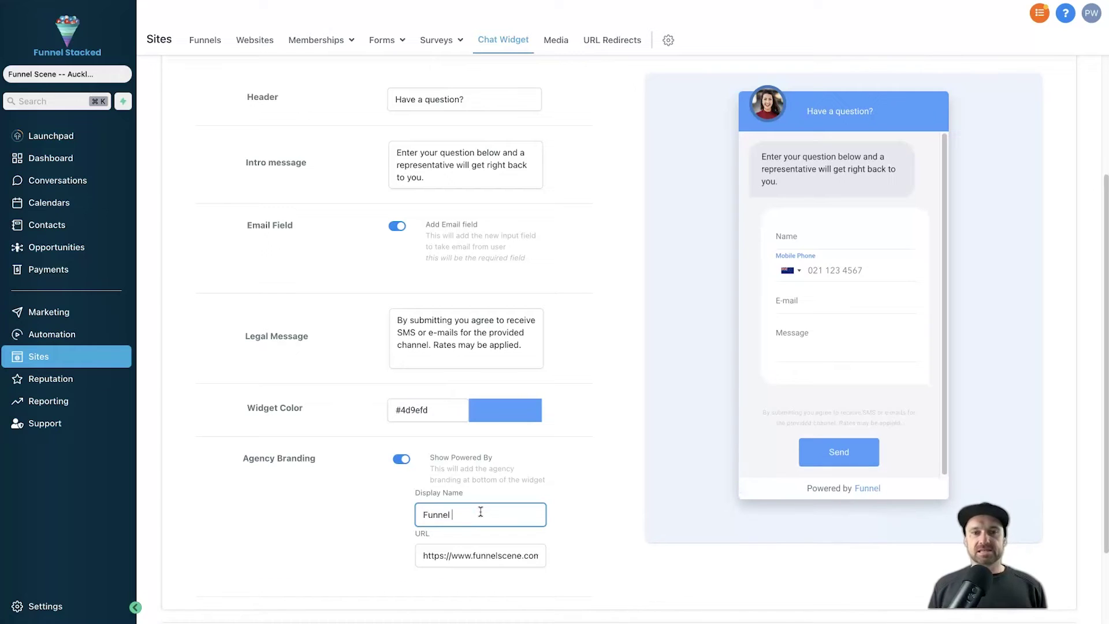
pyautogui.write('Stacked')
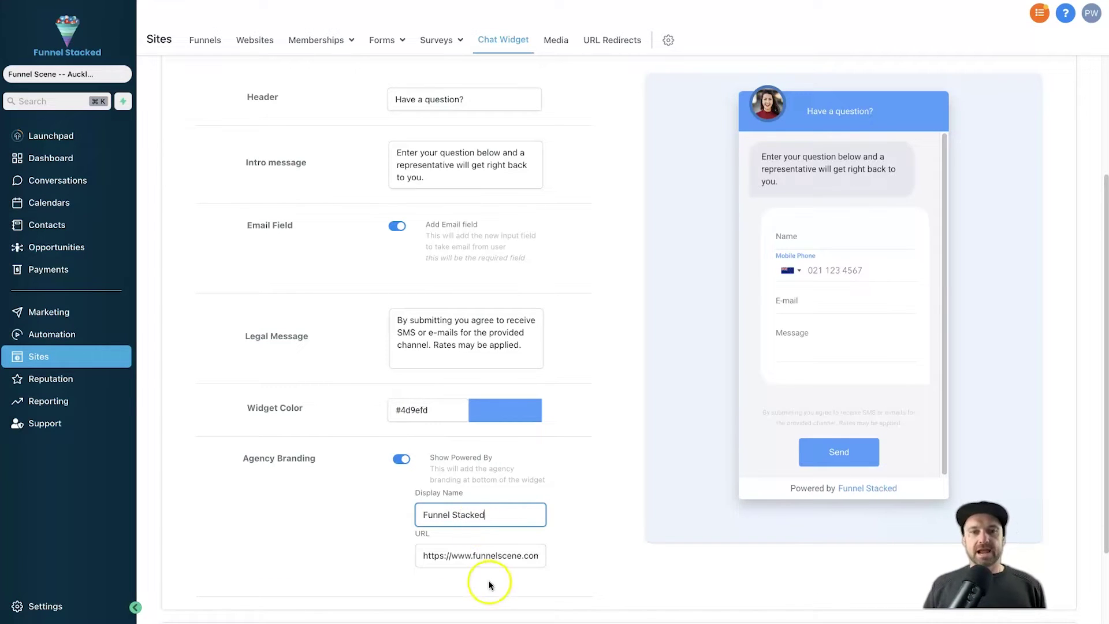
pyautogui.moveTo(502, 556); pyautogui.dragTo(518, 554)
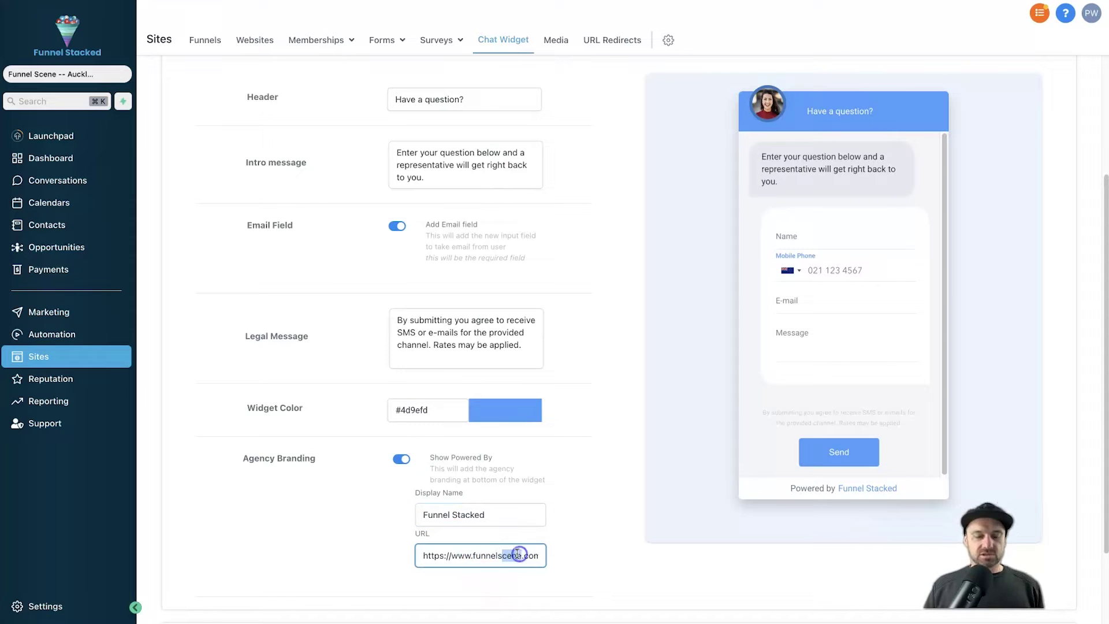
pyautogui.write('ta')
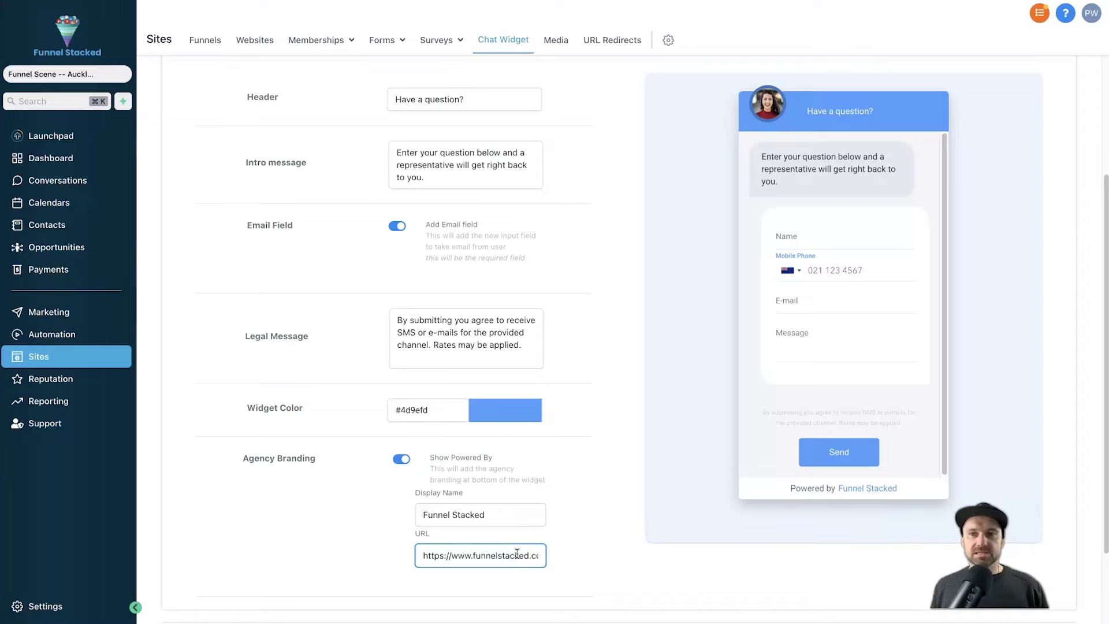
pyautogui.write('cked')
pyautogui.click(850, 490)
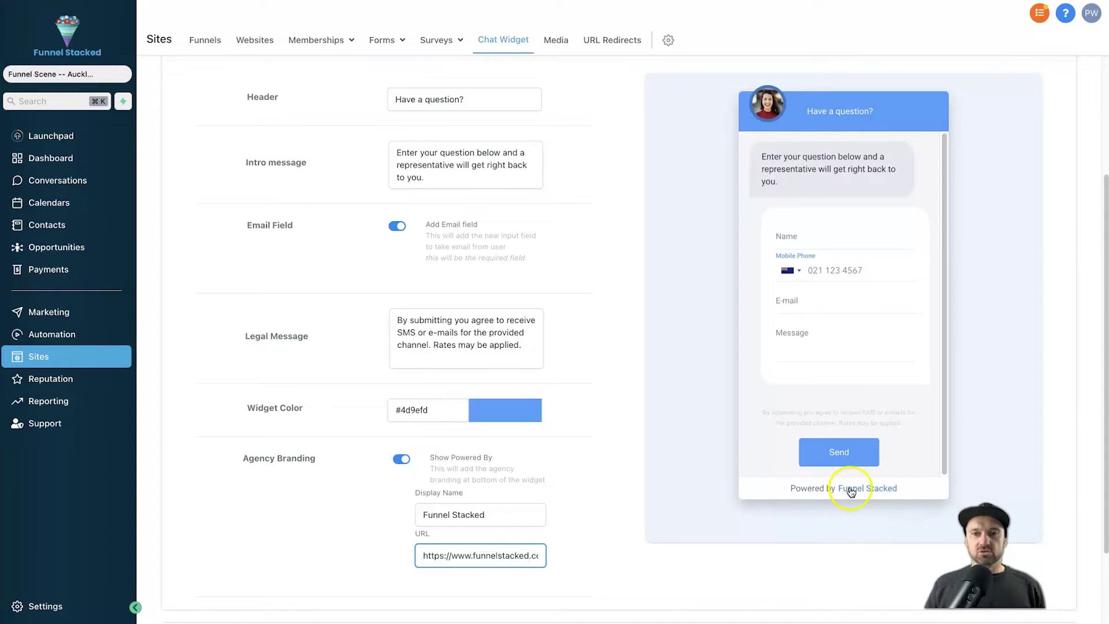
pyautogui.scroll(-2, 575, 403)
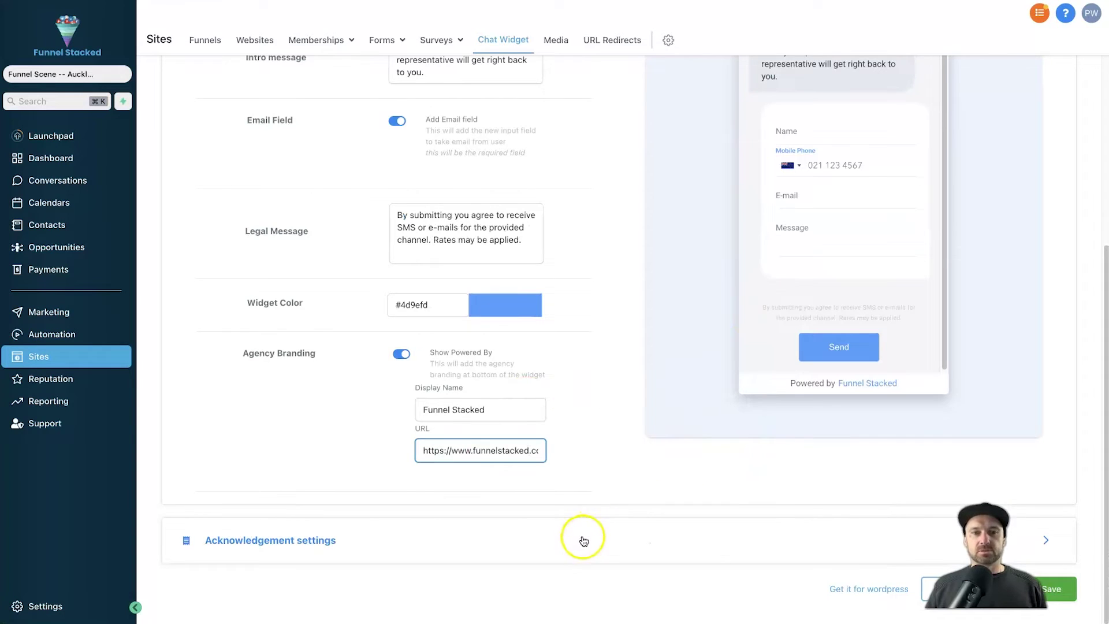
# Step: In Acknowledgement settings, set the message to 'Your message has been received, I will get back to you as soon as possible.'
pyautogui.click(584, 541)
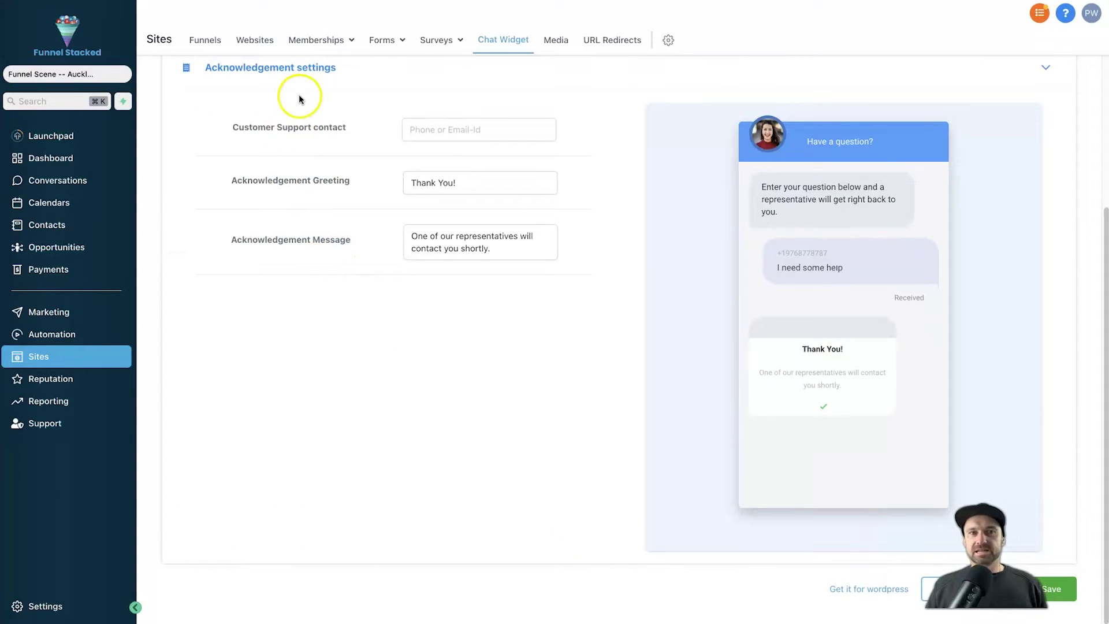
pyautogui.scroll(3, 445, 129)
pyautogui.scroll(-2, 584, 233)
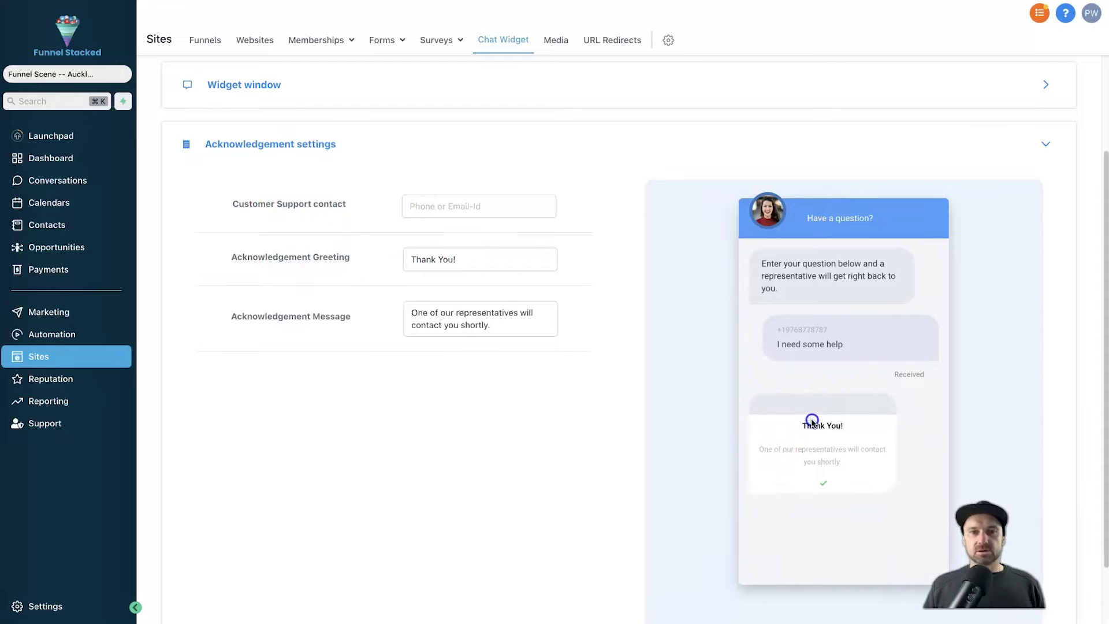
pyautogui.moveTo(405, 304); pyautogui.dragTo(478, 334)
pyautogui.click(518, 330)
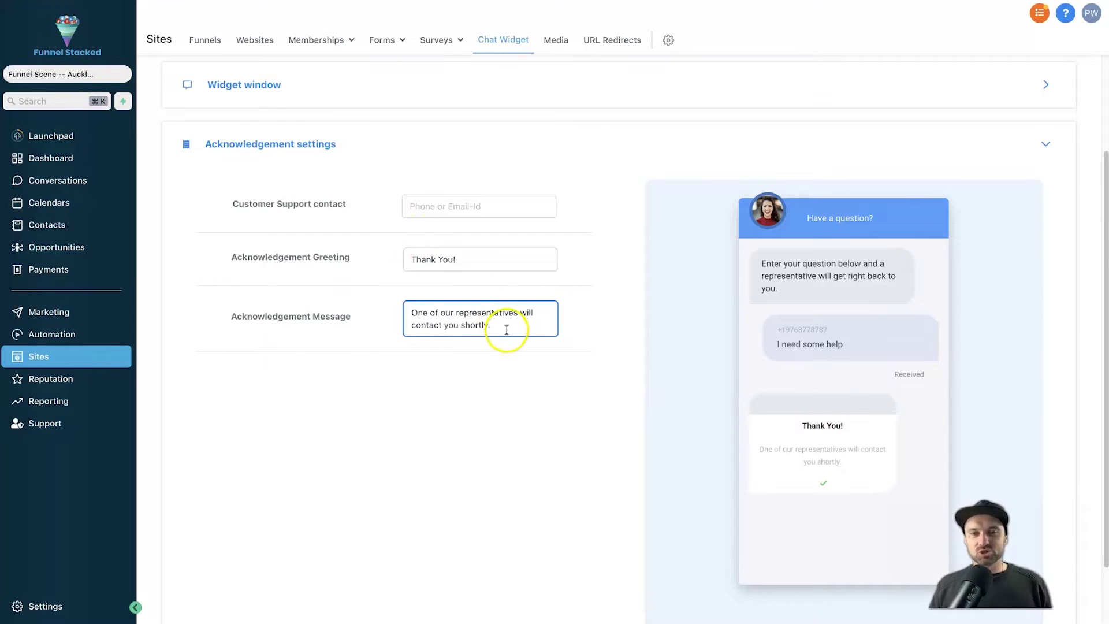
pyautogui.tripleClick(469, 313)
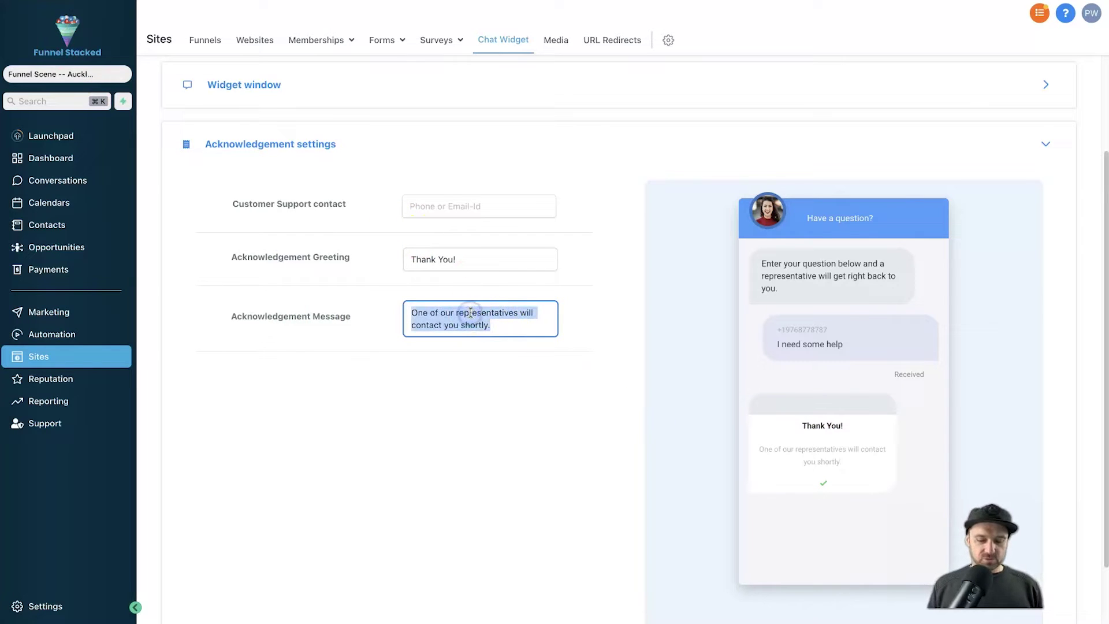
pyautogui.write('Your message')
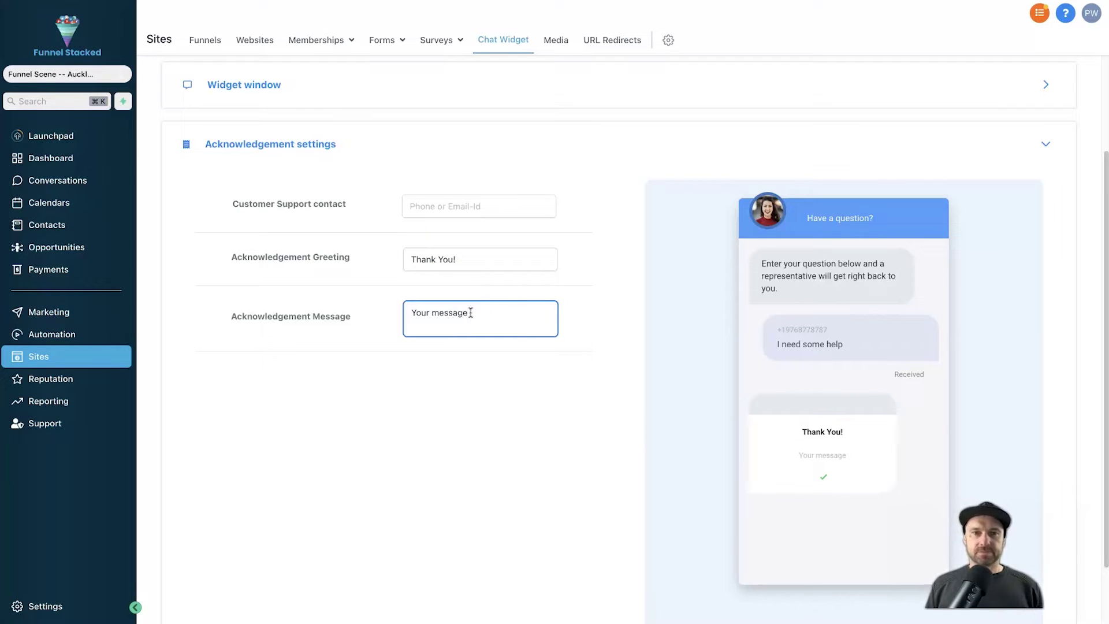
pyautogui.write(' has been received, I wil')
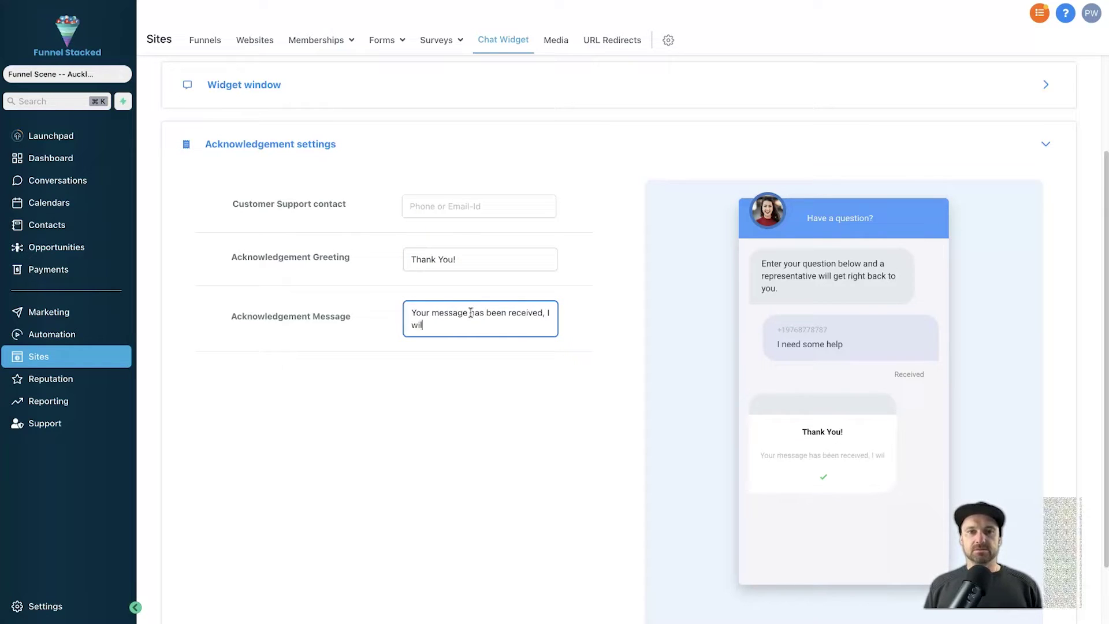
pyautogui.write('l get back to you as soon as possible.')
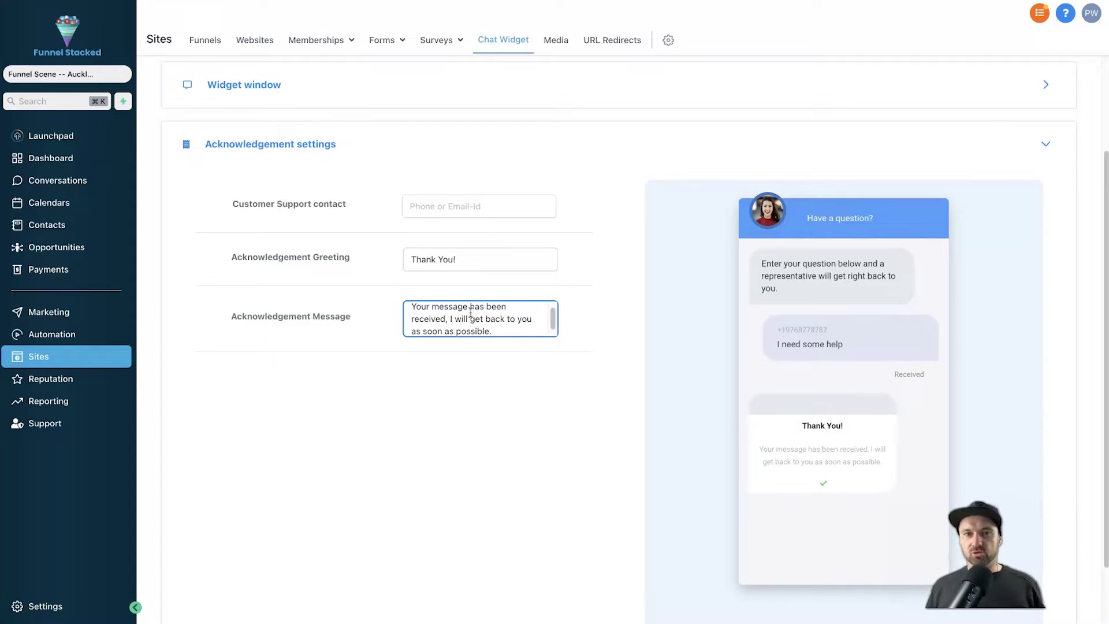
pyautogui.click(590, 371)
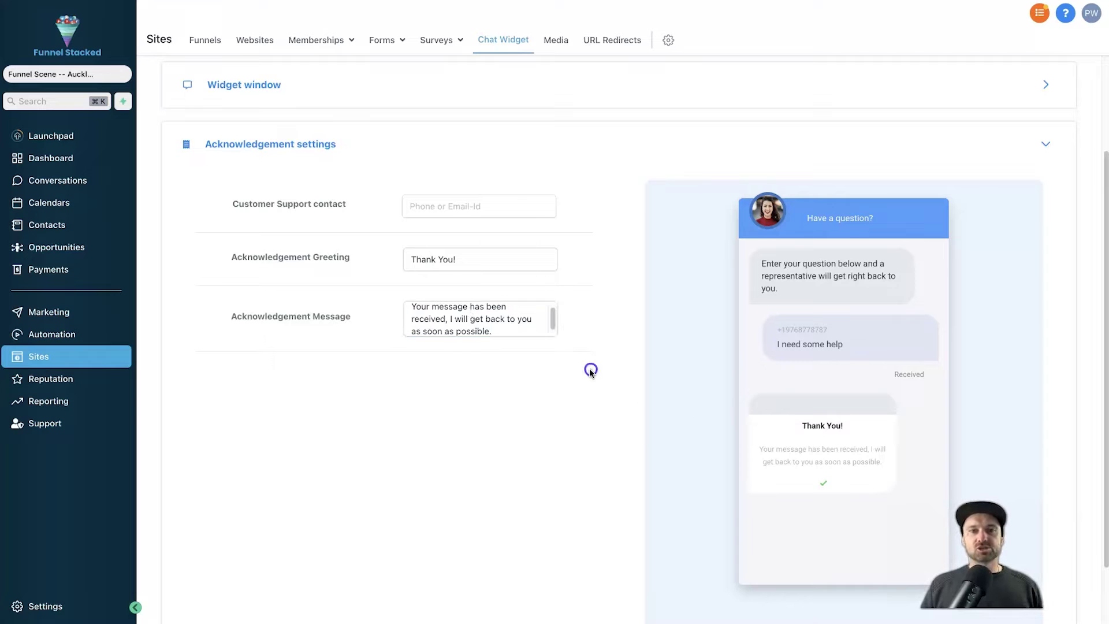
pyautogui.scroll(3, 622, 347)
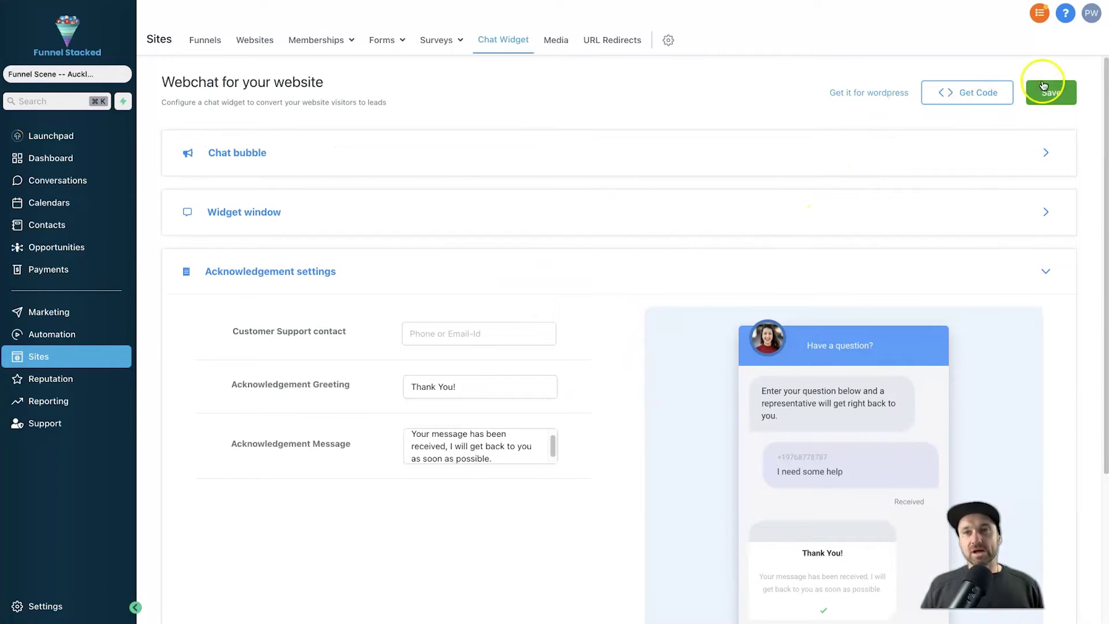
# Step: Save the chat widget settings, then reload the WordPress site's home page tab
pyautogui.click(1044, 94)
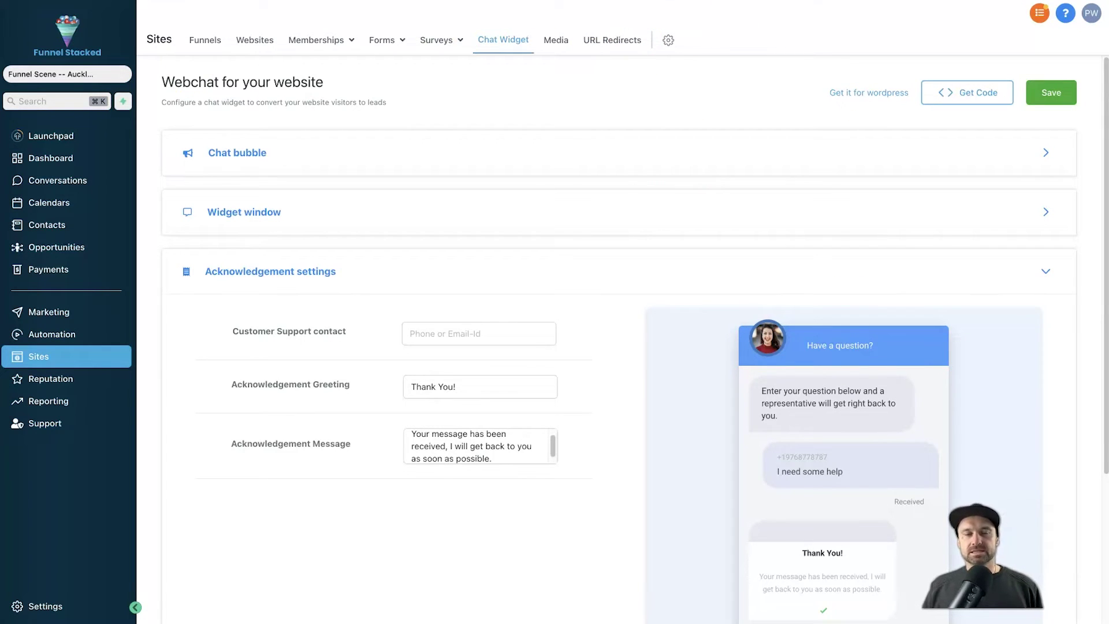
pyautogui.click(420, 1)
pyautogui.rightClick(195, 119)
pyautogui.click(210, 154)
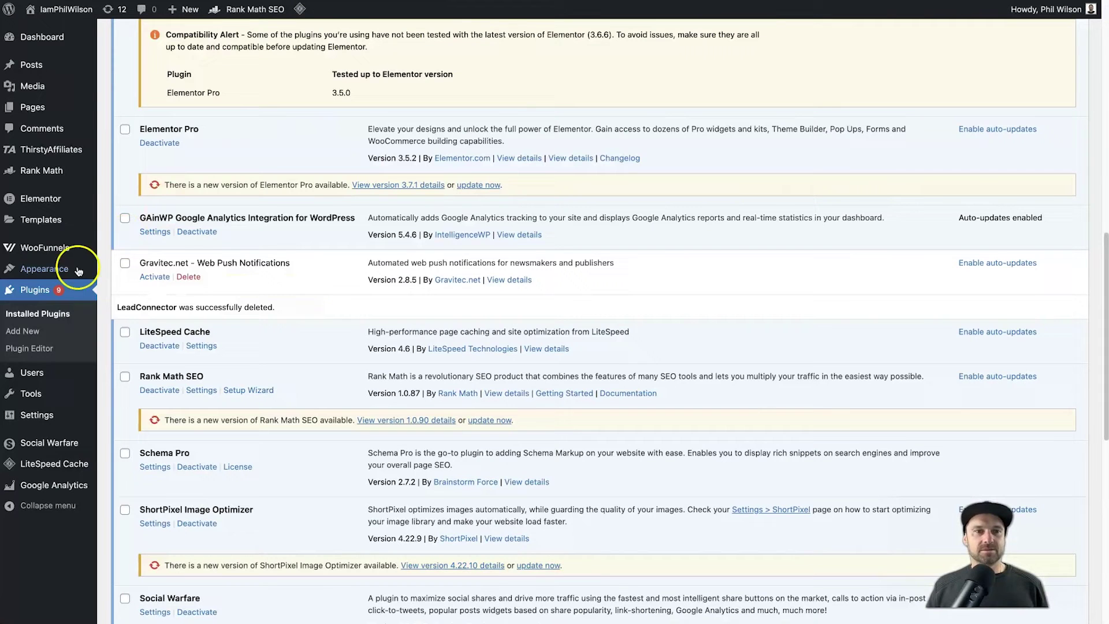
# Step: Open Add New Plugin from the WordPress admin's Plugins menu
pyautogui.moveTo(62, 17)
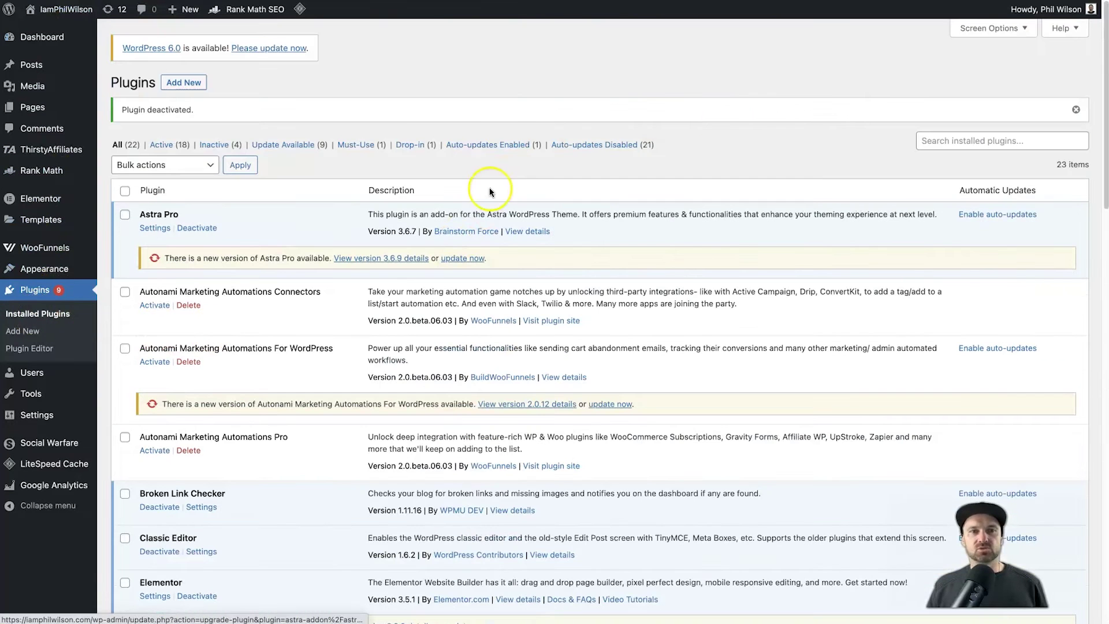
pyautogui.click(188, 83)
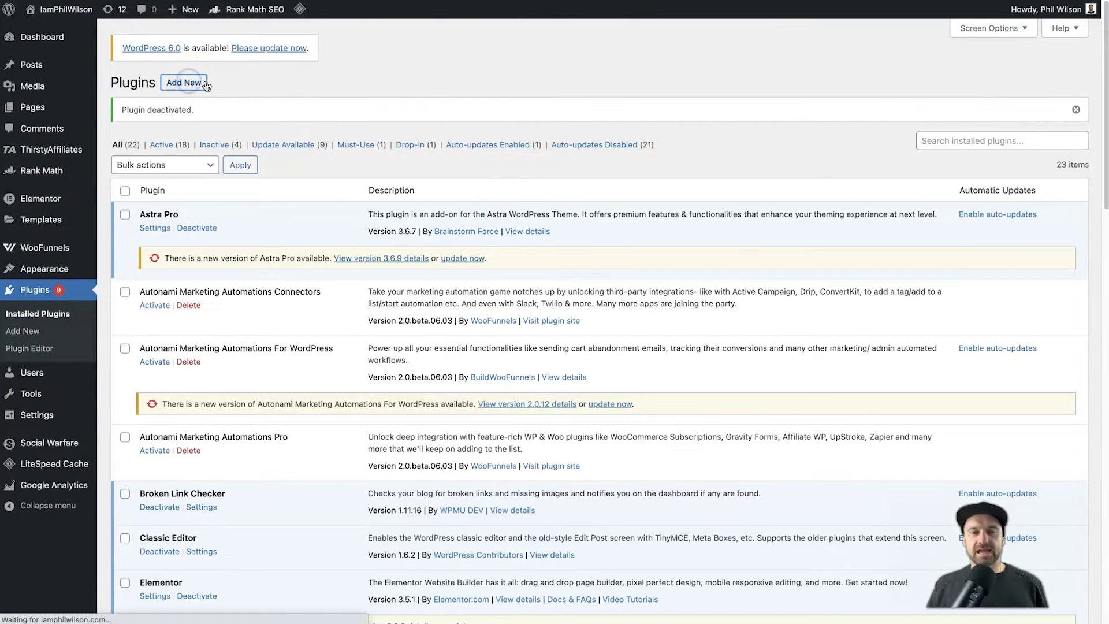
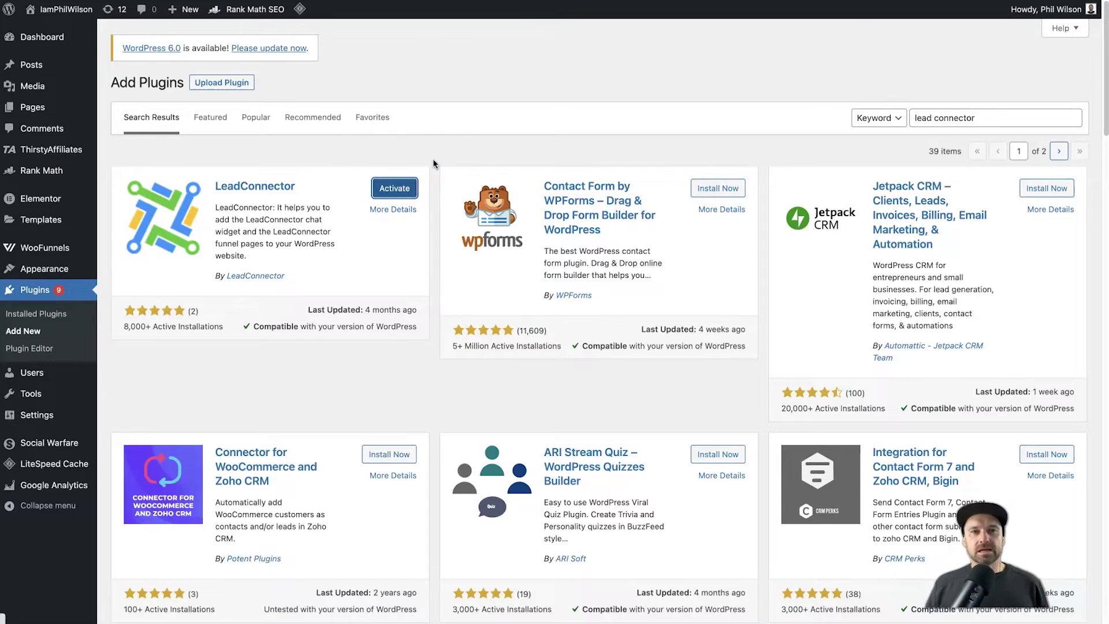
# Step: Activate the LeadConnector plugin in WordPress and open its Lead Connector settings page
pyautogui.click(194, 223)
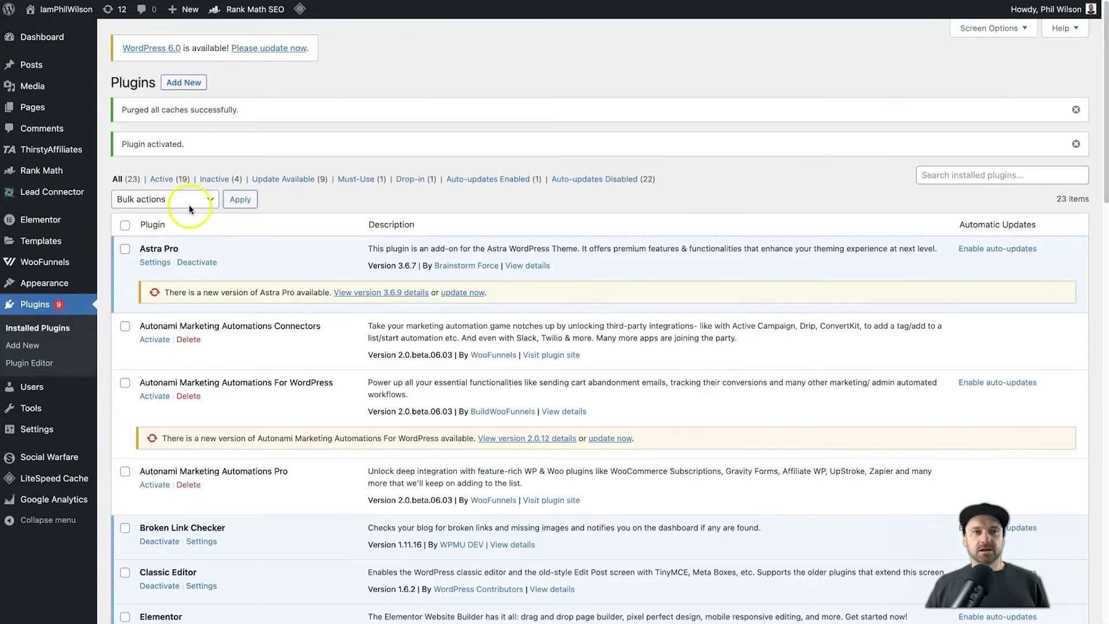
pyautogui.click(56, 197)
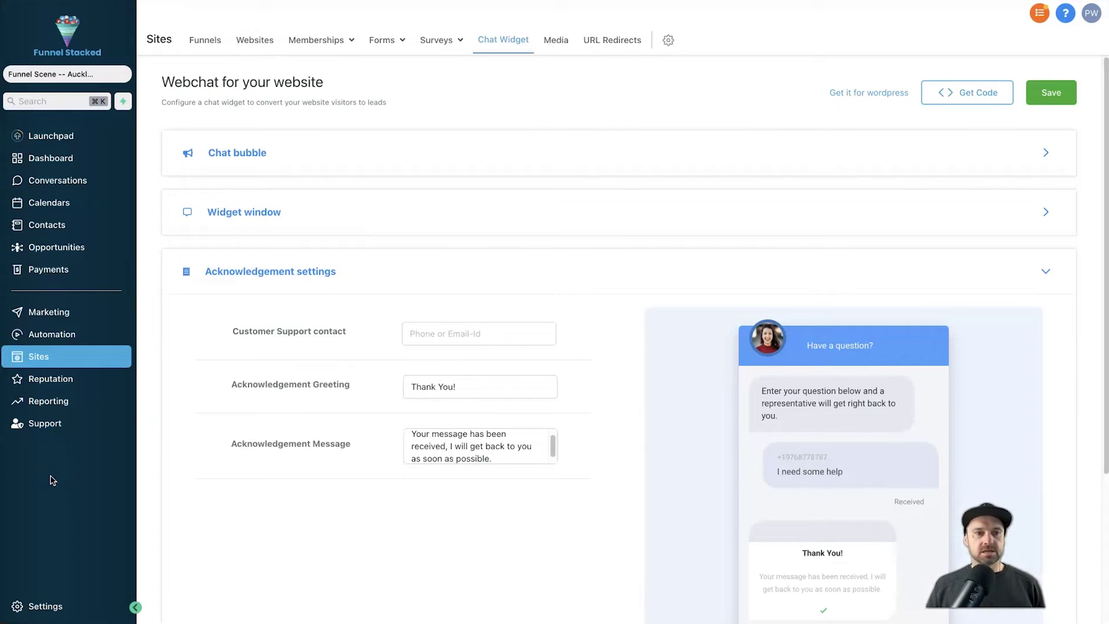
# Step: Copy the location API key from Business Info and paste it into LeadConnector's API key field
pyautogui.click(50, 603)
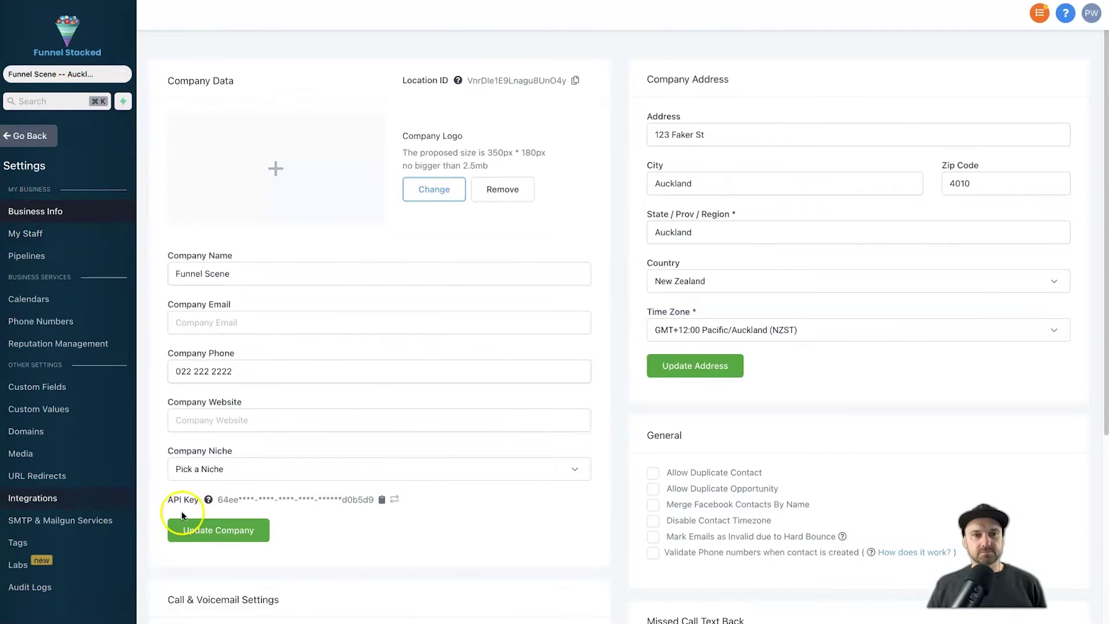
pyautogui.click(382, 501)
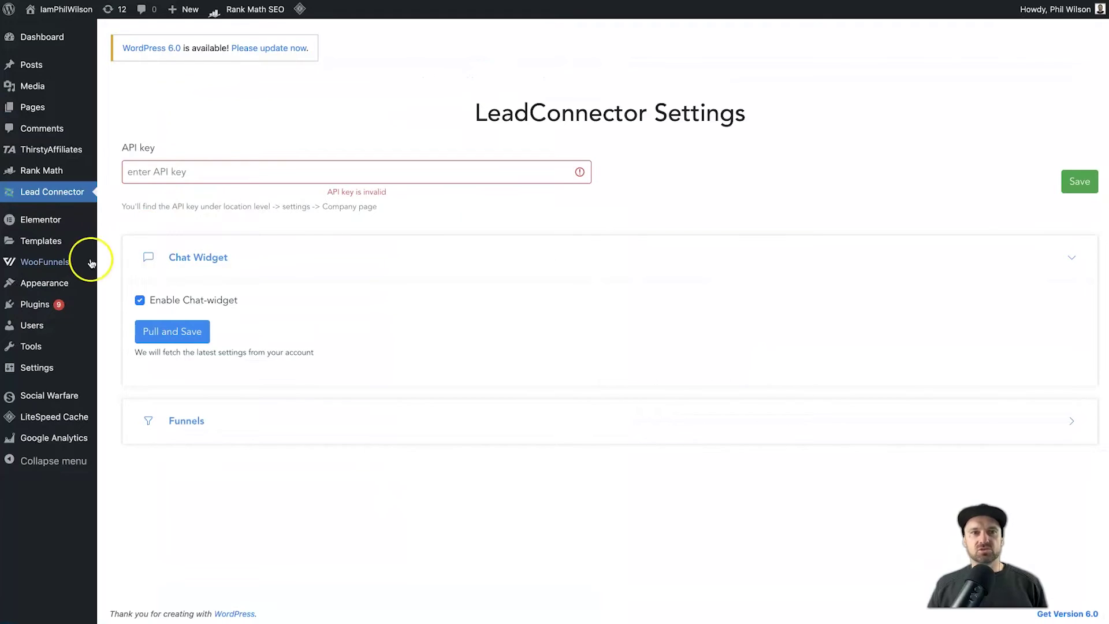
pyautogui.rightClick(153, 172)
pyautogui.click(183, 257)
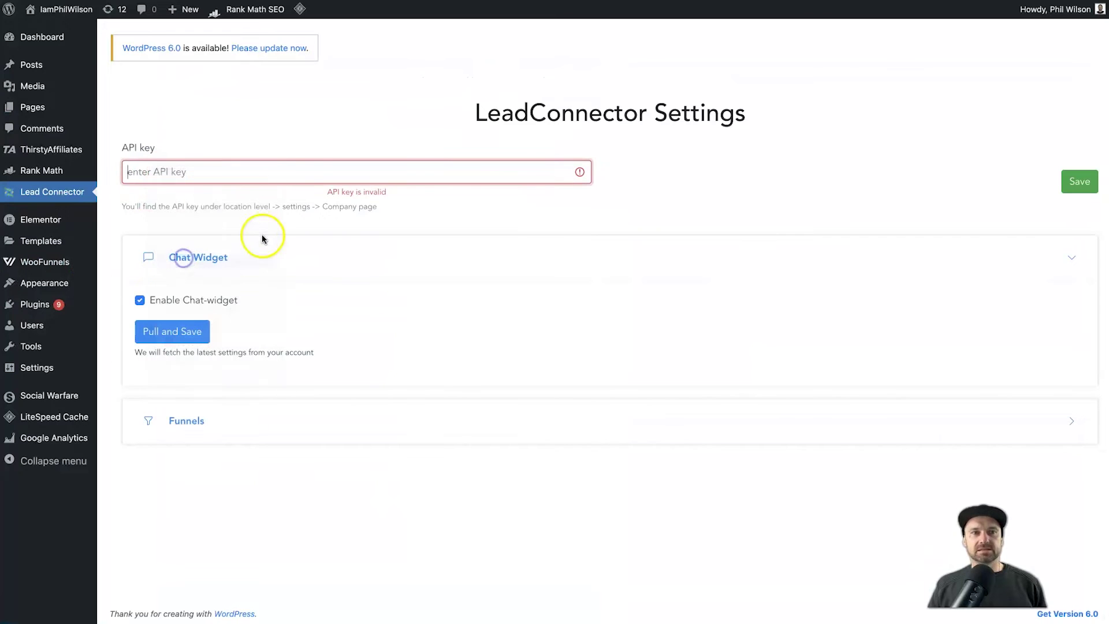
# Step: Save the LeadConnector API key connection, then Pull and Save the chat widget settings
pyautogui.click(769, 177)
pyautogui.click(1068, 180)
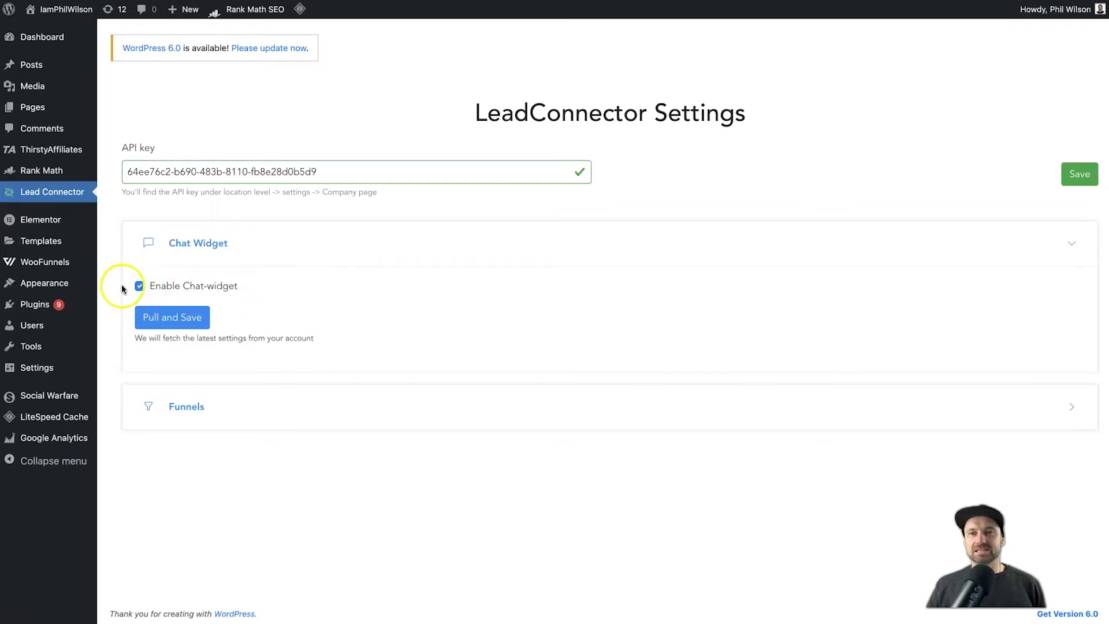
pyautogui.click(152, 321)
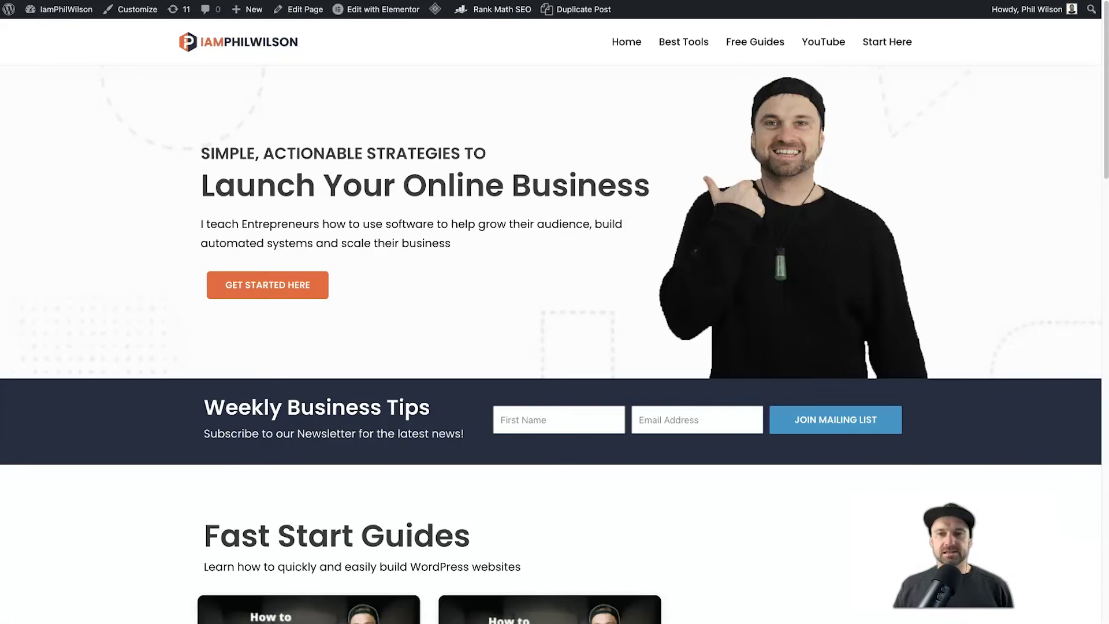
# Step: Reload the WordPress homepage so the chat widget loads, and open its contact form
pyautogui.rightClick(574, 327)
pyautogui.click(591, 355)
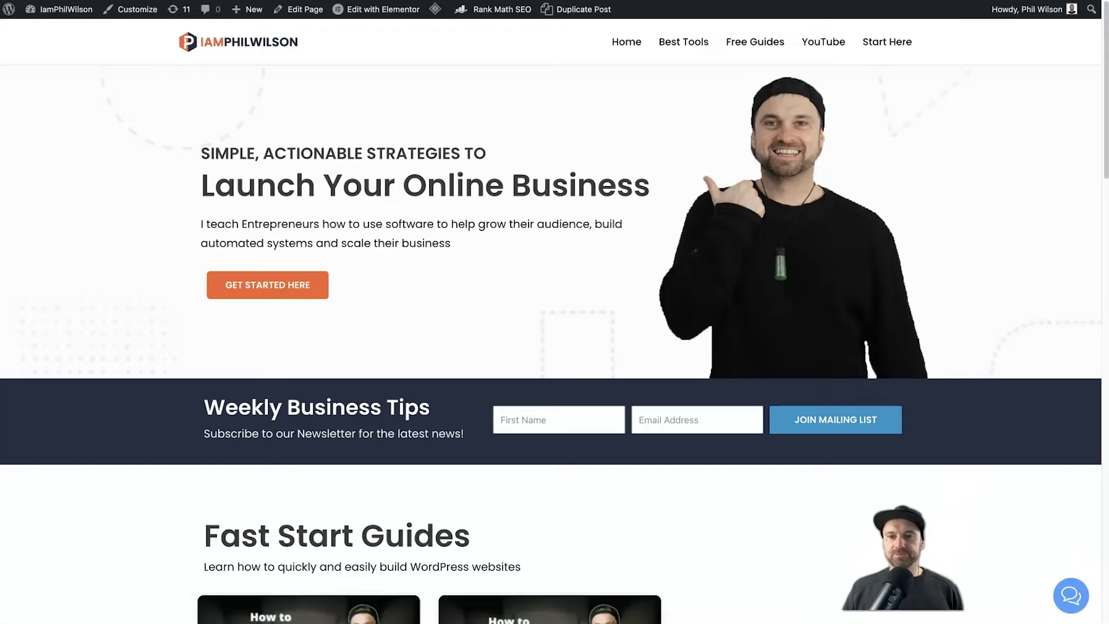
pyautogui.click(1072, 587)
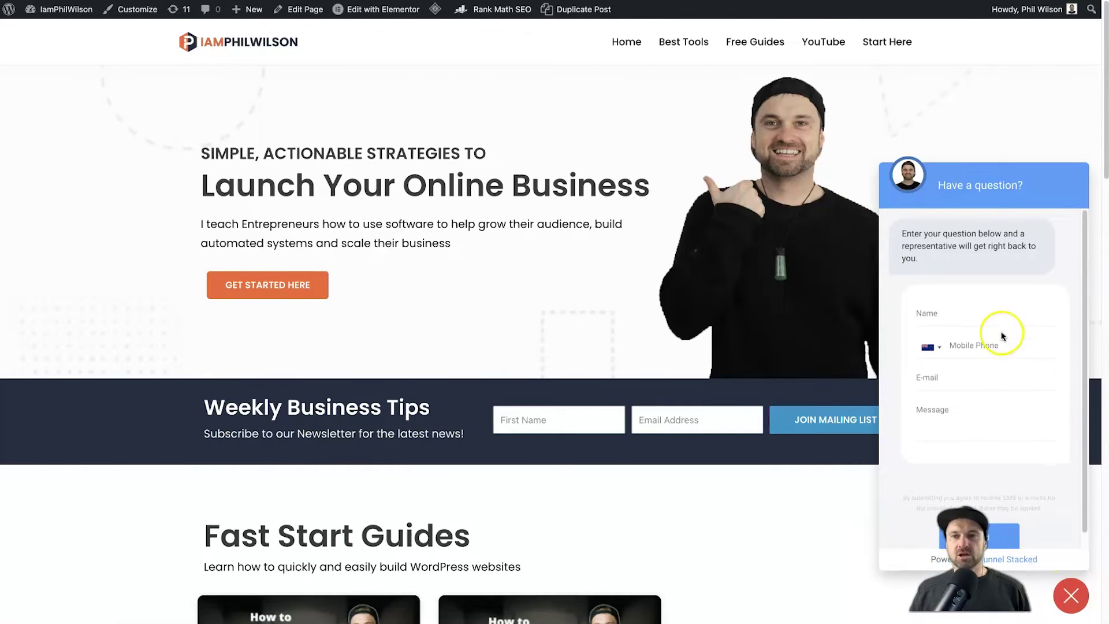
# Step: Enter the visitor's name, mobile phone and e-mail, send the digital marketing test message, then close the chat
pyautogui.click(986, 314)
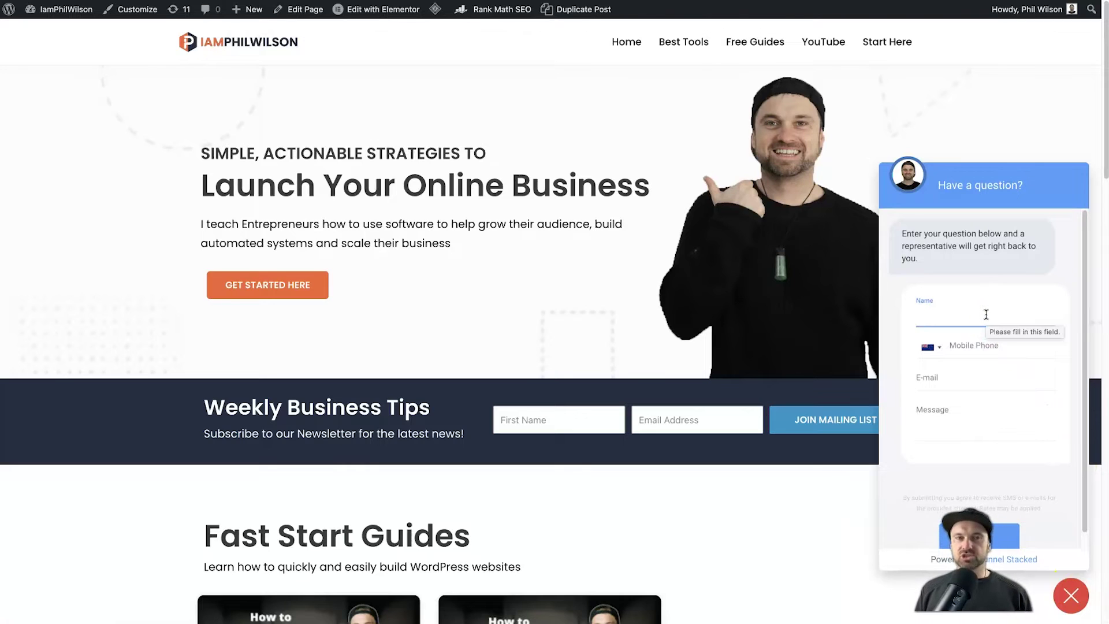
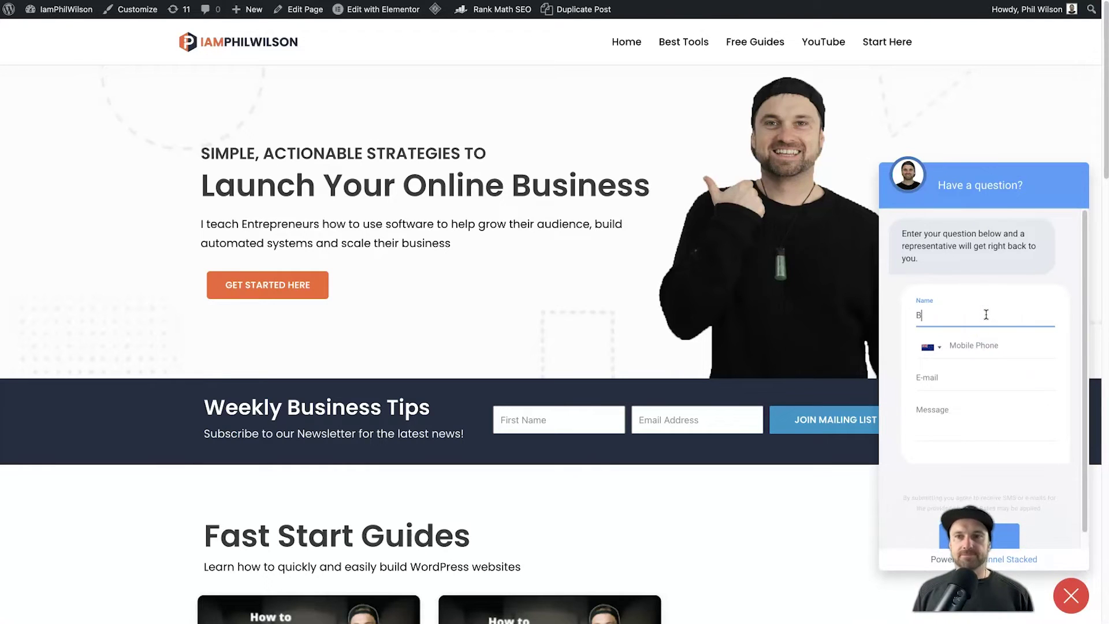
pyautogui.press('Tab')
pyautogui.press('Tab')
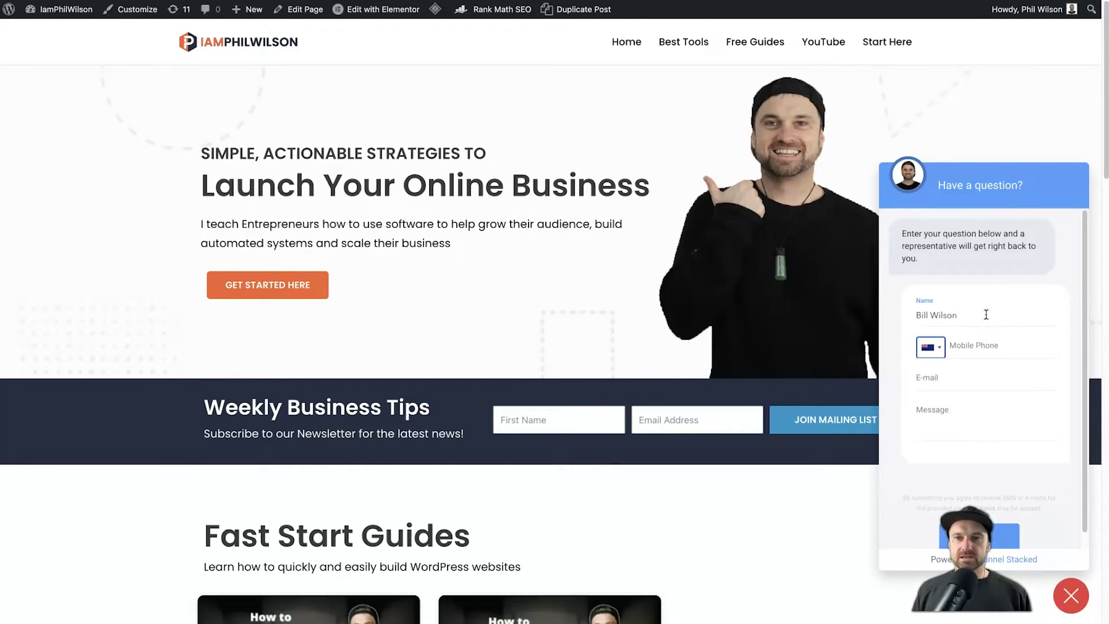
pyautogui.write('022 2222 222')
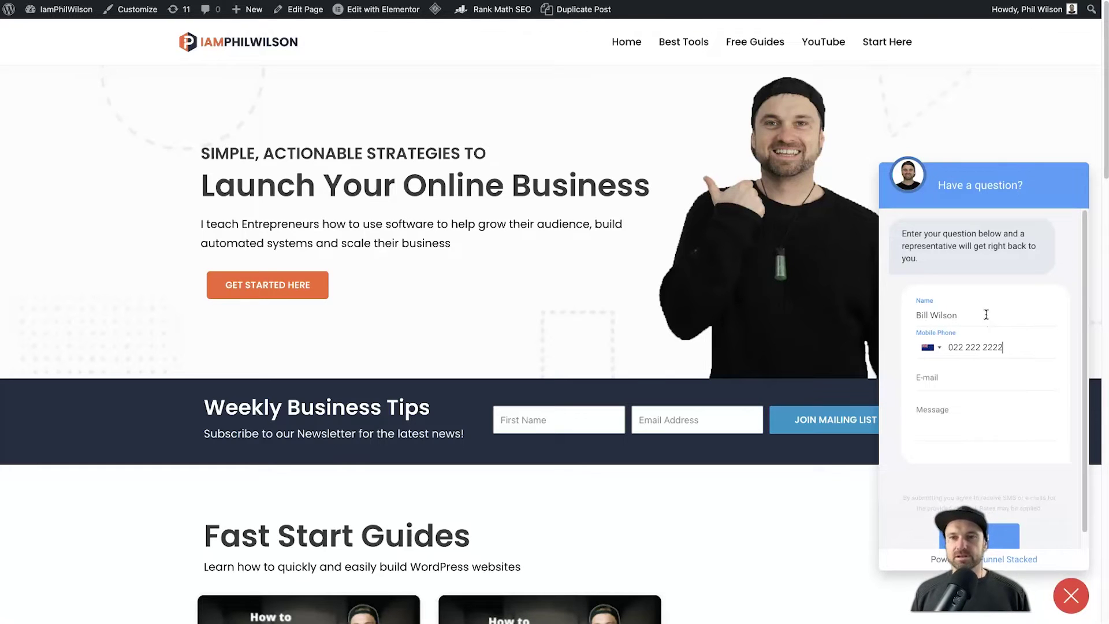
pyautogui.press('Tab')
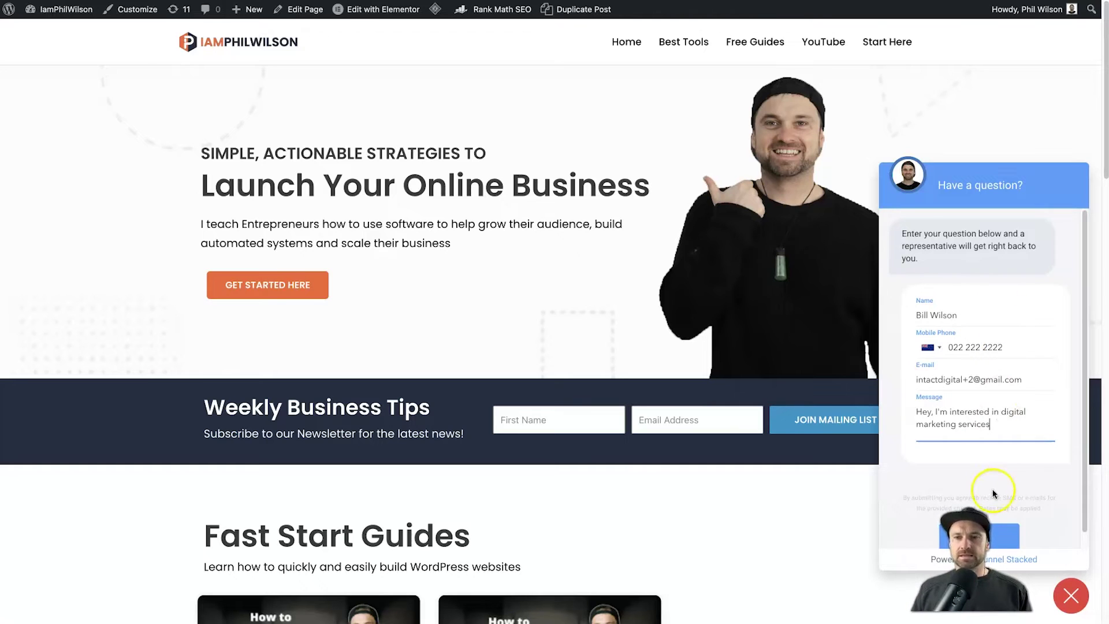
pyautogui.click(957, 546)
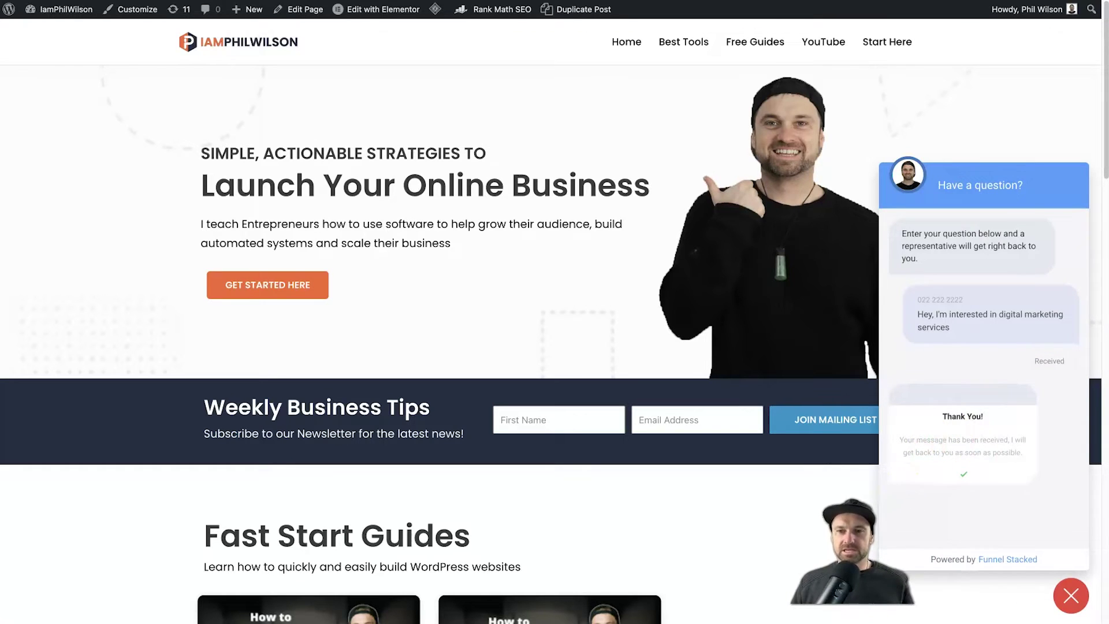
pyautogui.click(1084, 596)
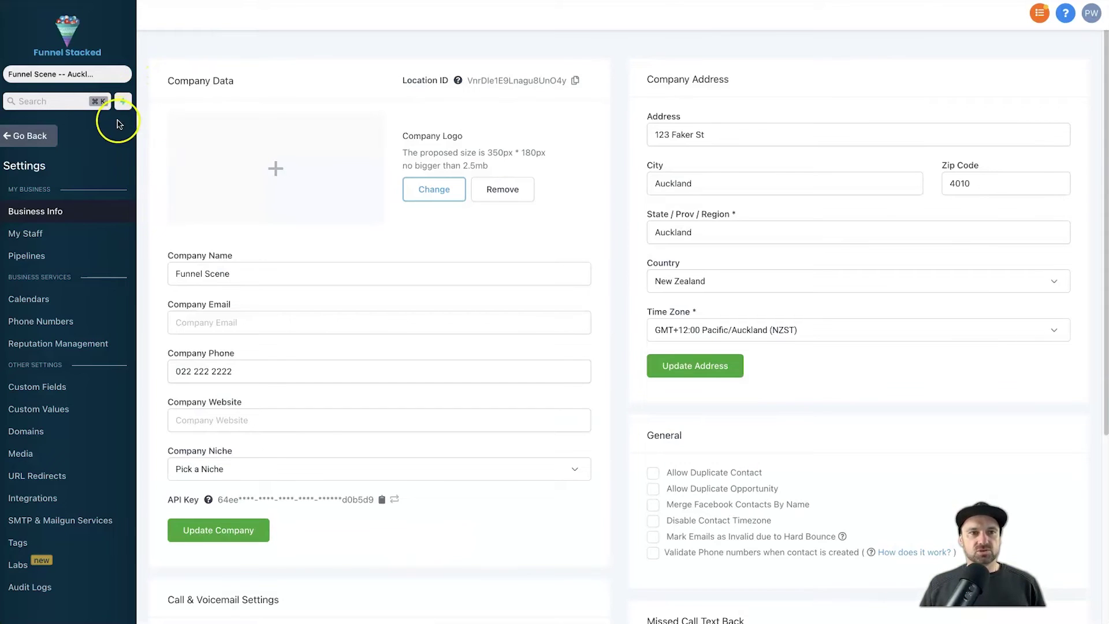
# Step: Open the new chat conversation in Conversations and review the message and contact's phone and e-mail
pyautogui.click(29, 136)
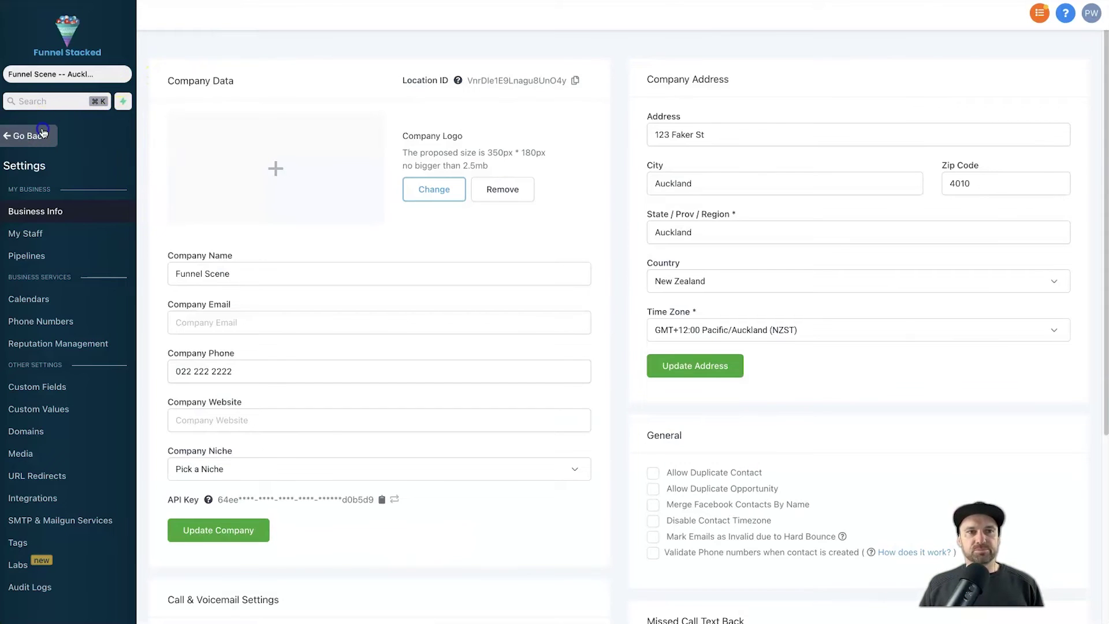
pyautogui.click(54, 180)
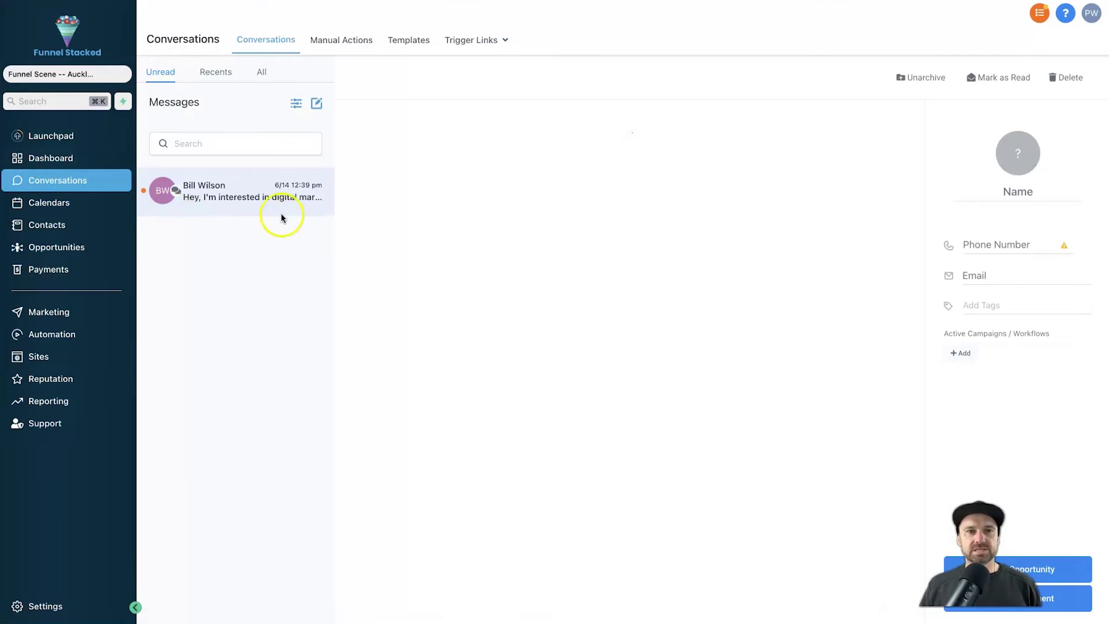
pyautogui.click(205, 188)
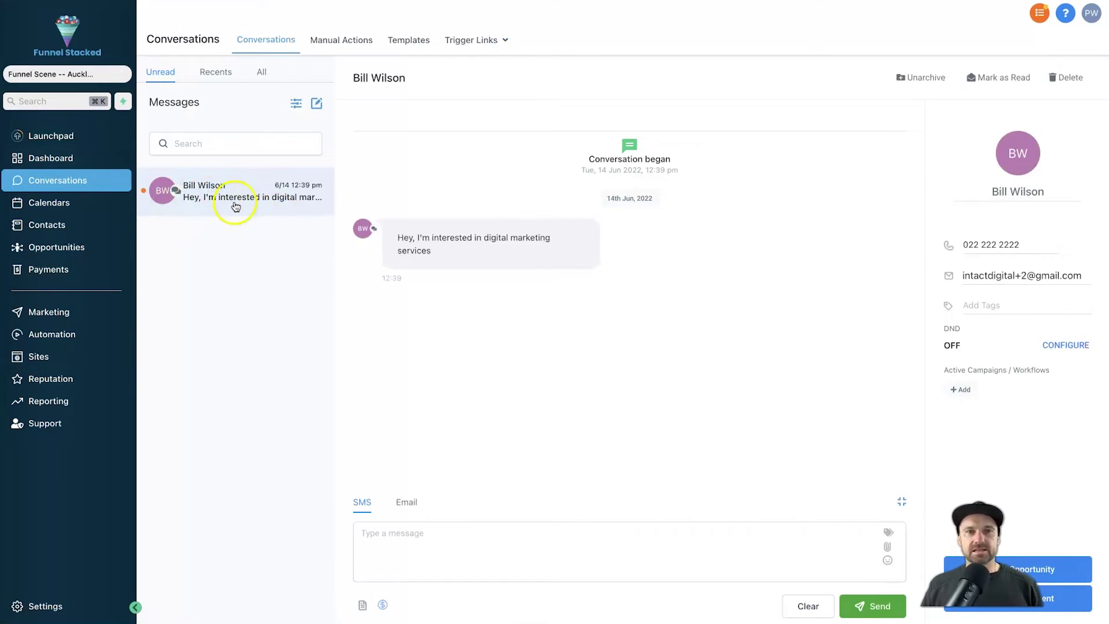
pyautogui.moveTo(416, 237); pyautogui.dragTo(445, 250)
pyautogui.click(453, 249)
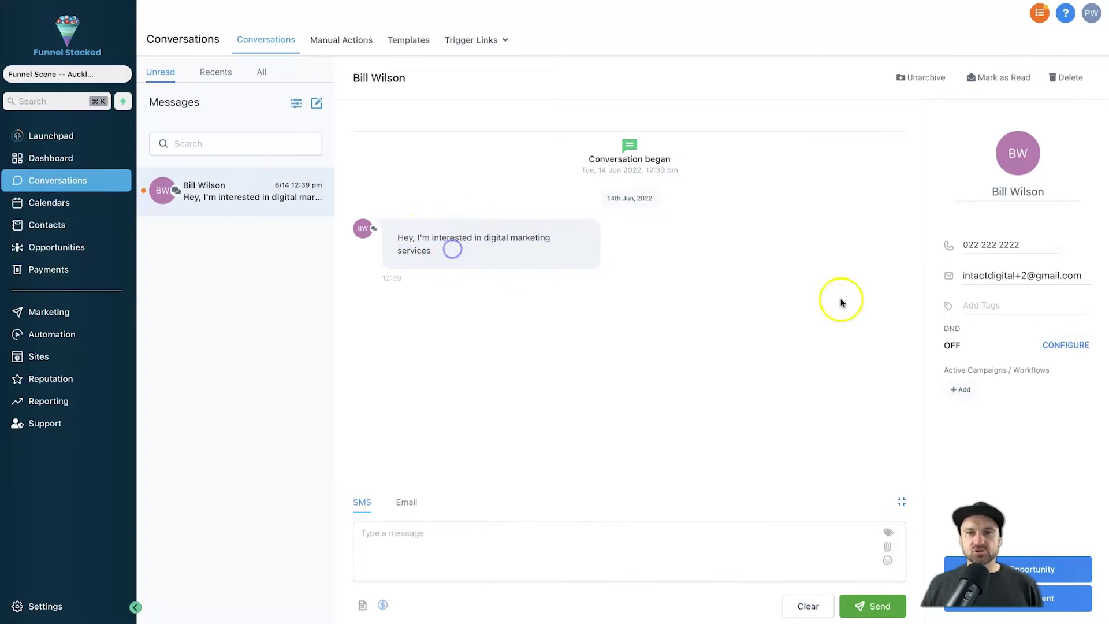
pyautogui.moveTo(963, 245); pyautogui.dragTo(1006, 243)
pyautogui.moveTo(964, 275); pyautogui.dragTo(1045, 274)
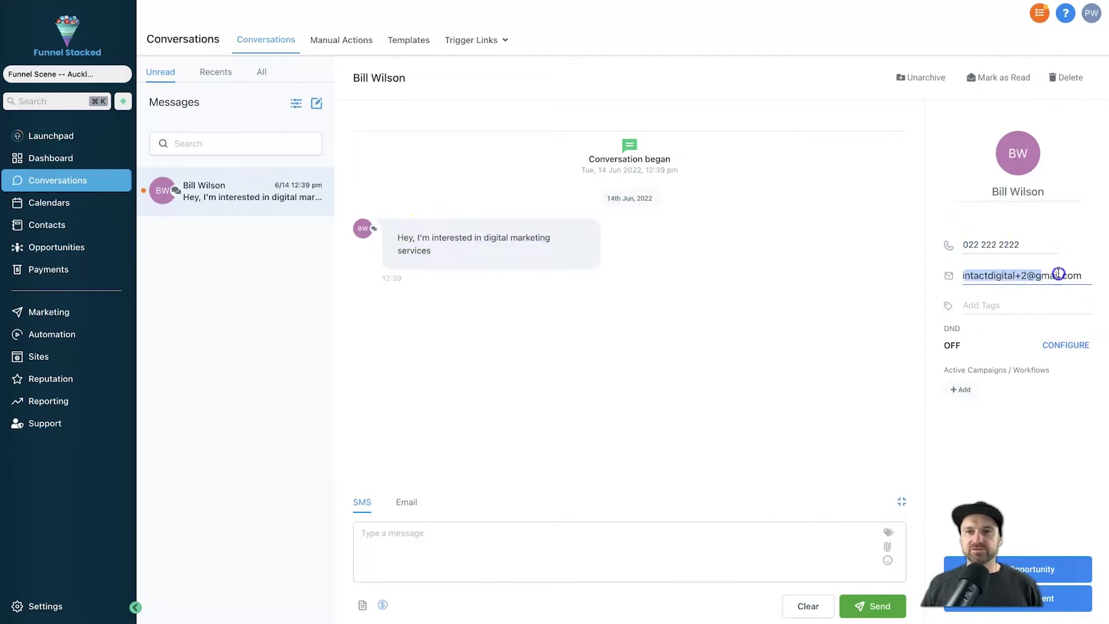
pyautogui.click(1011, 308)
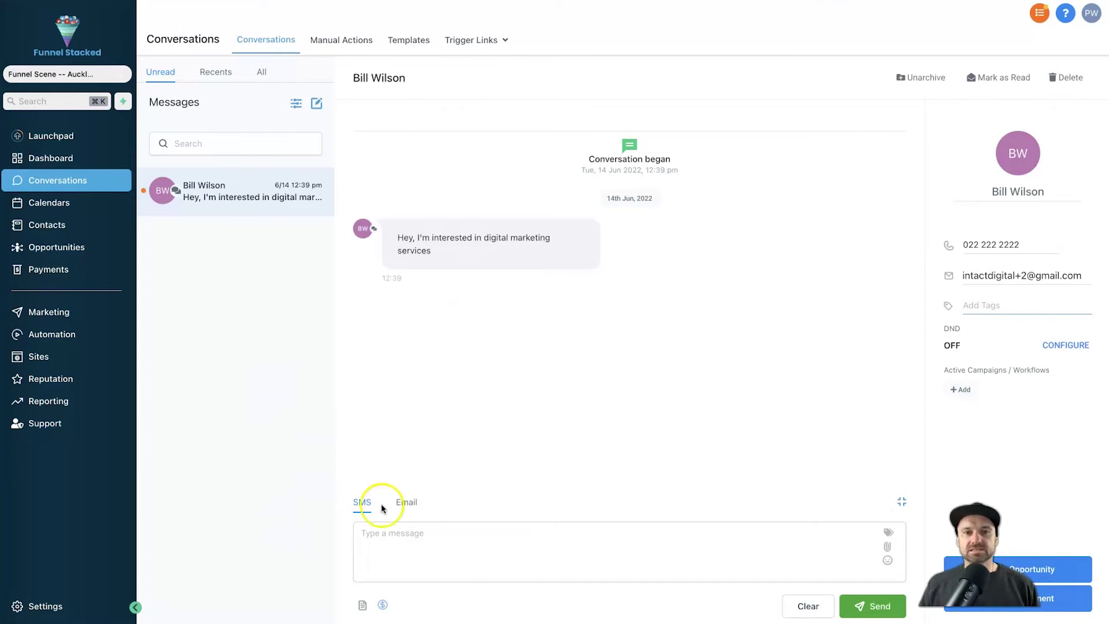
# Step: Switch the reply composer to Email
pyautogui.click(407, 507)
pyautogui.click(362, 408)
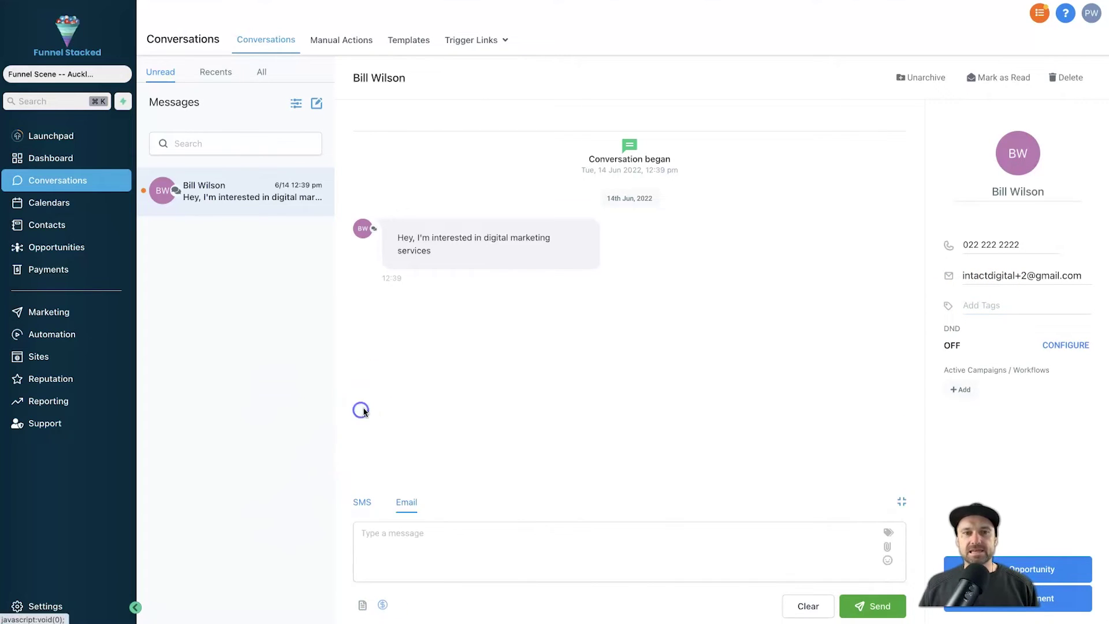
pyautogui.click(407, 502)
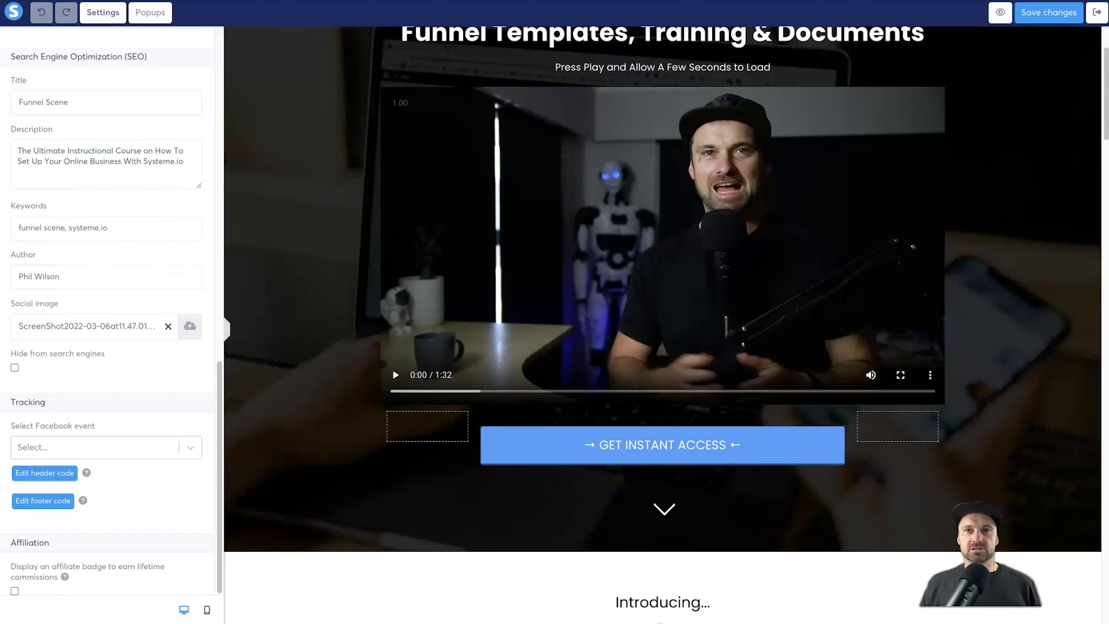
pyautogui.scroll(10, 199, 145)
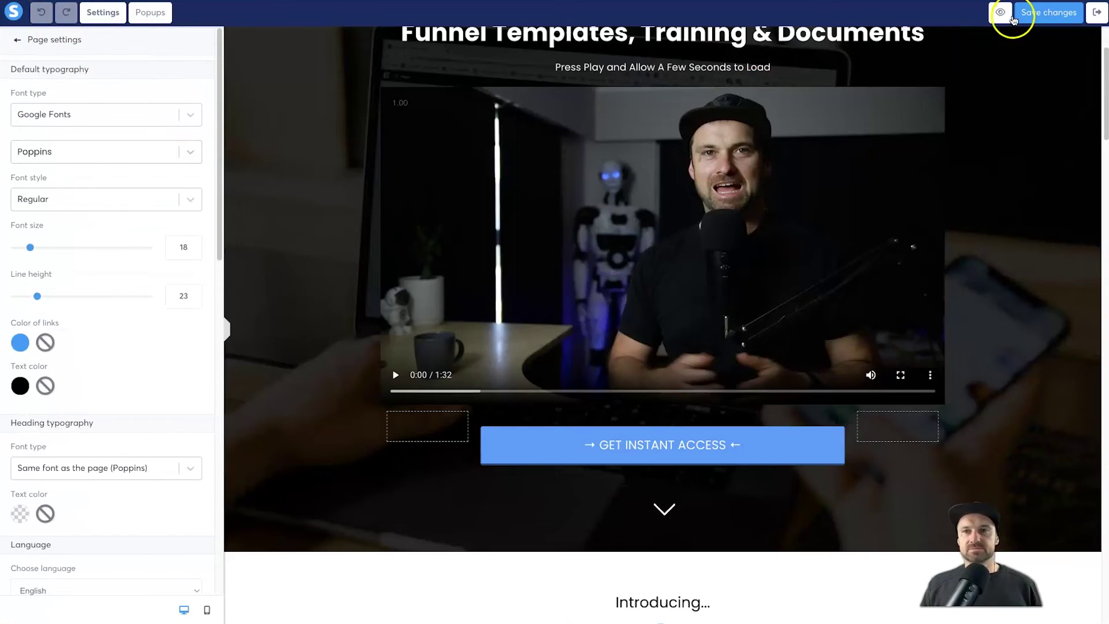
pyautogui.click(1100, 12)
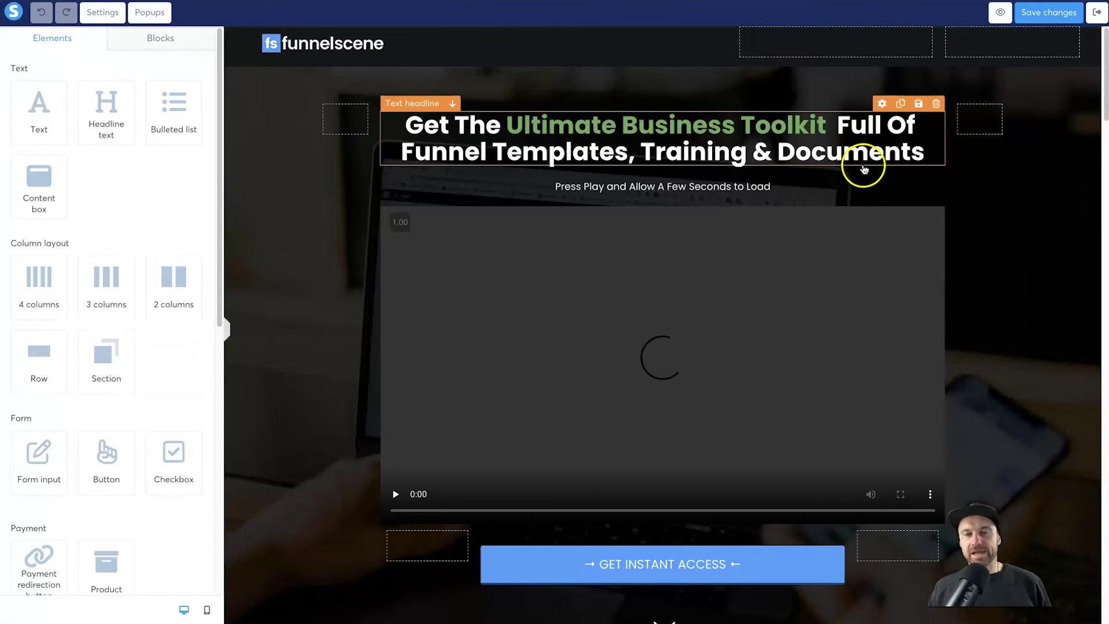
pyautogui.click(86, 14)
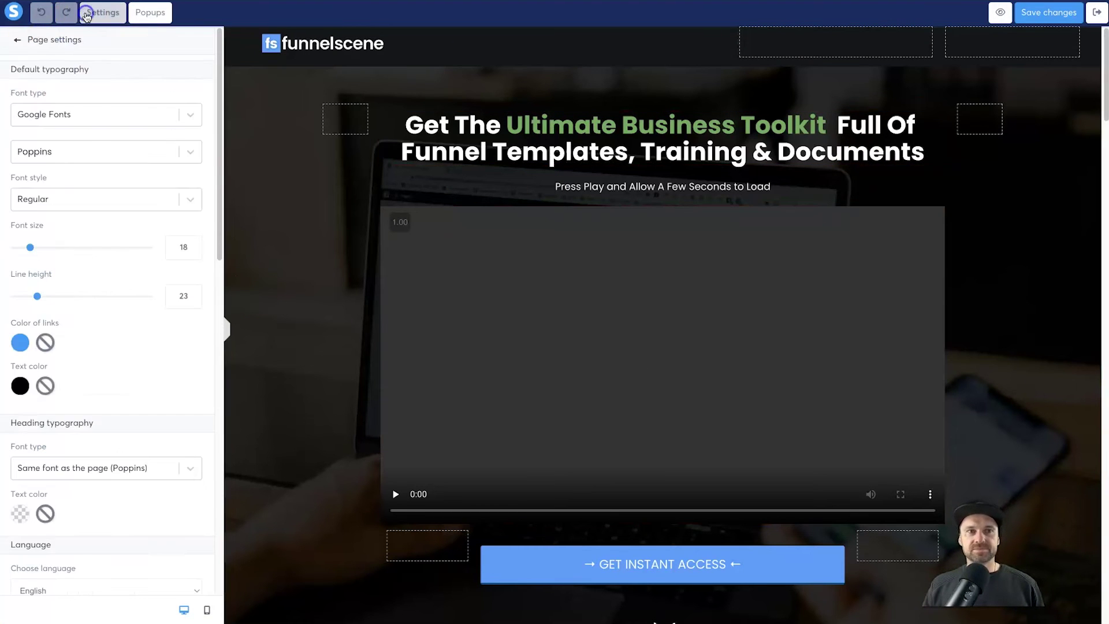
pyautogui.scroll(-10, 67, 250)
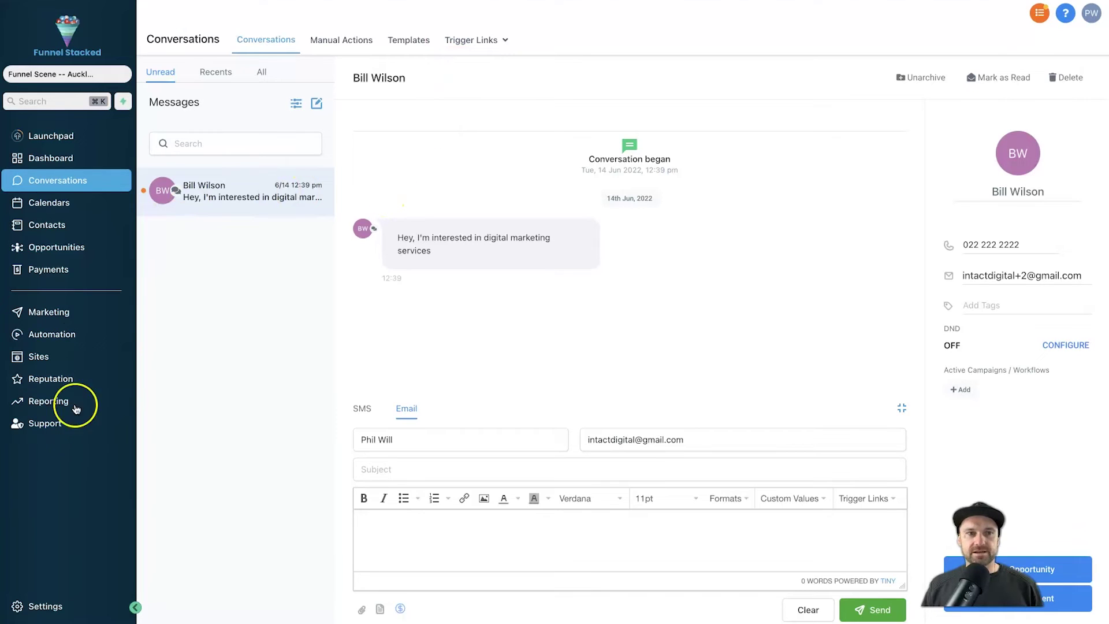
# Step: Go to Sites, open the chat widget settings and bring up its Get Code dialog
pyautogui.click(64, 312)
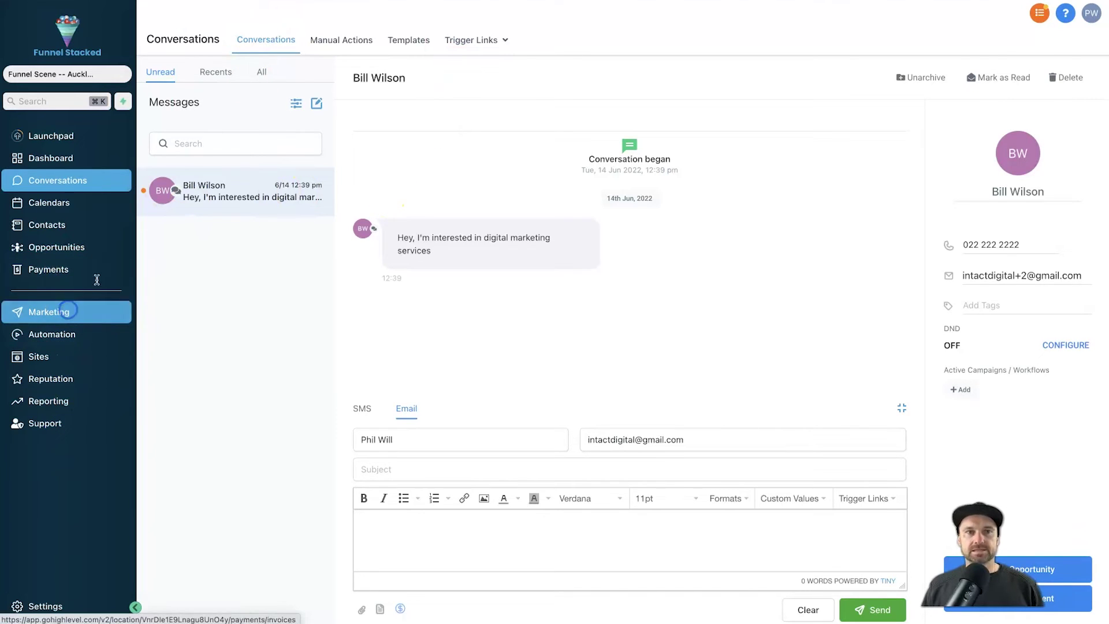
pyautogui.click(58, 356)
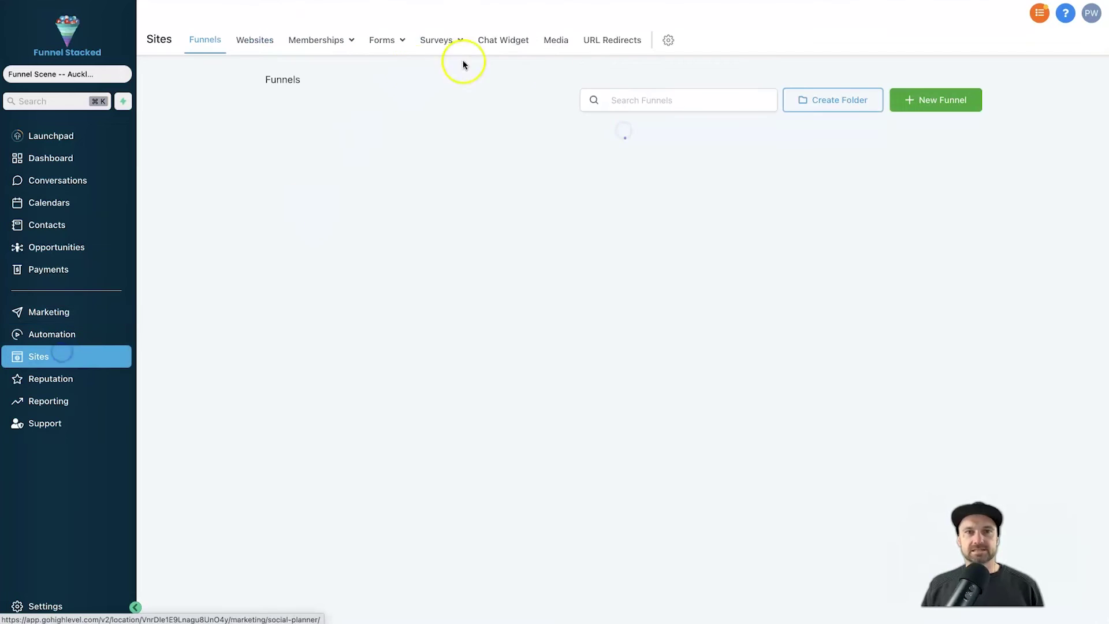
pyautogui.click(504, 40)
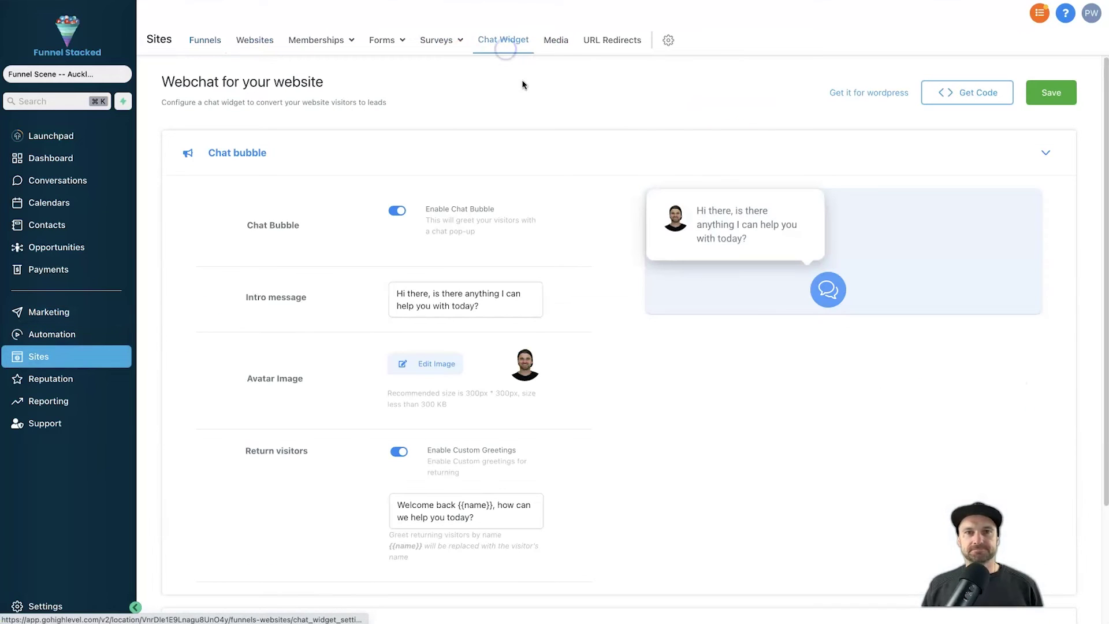
pyautogui.click(949, 94)
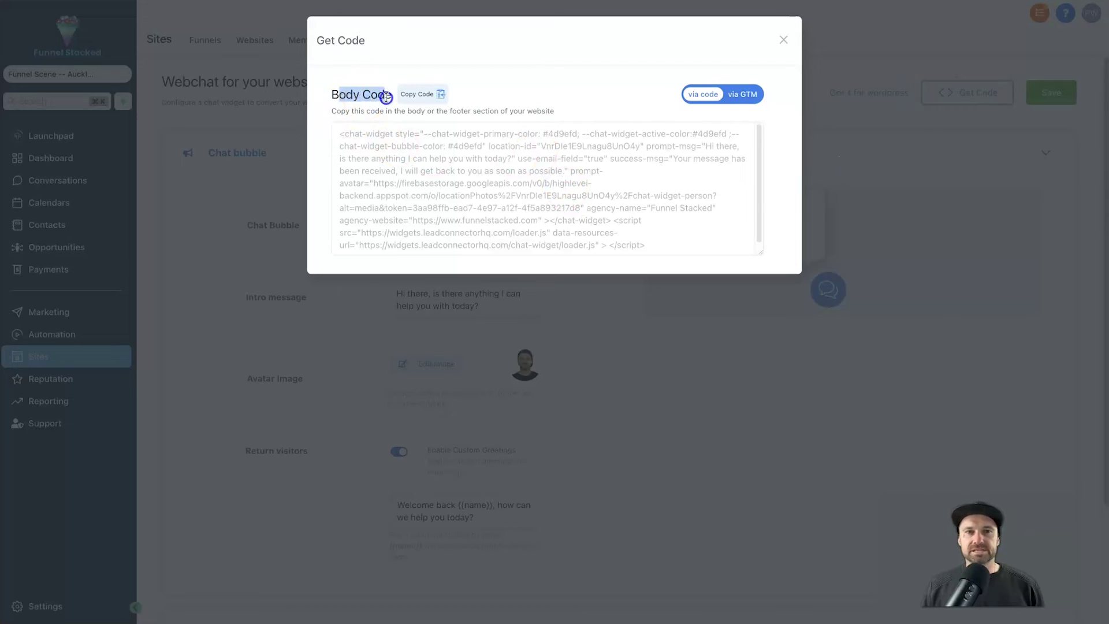
# Step: Copy the chat widget body code, reopening Get Code and copying it a second time
pyautogui.moveTo(380, 111); pyautogui.dragTo(529, 109)
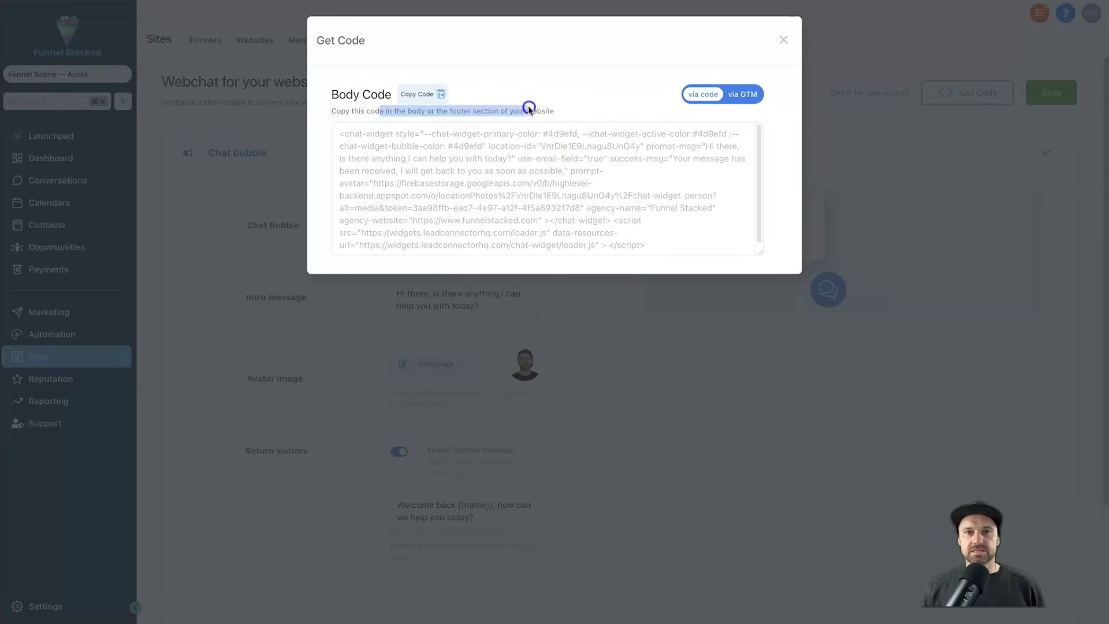
pyautogui.click(519, 110)
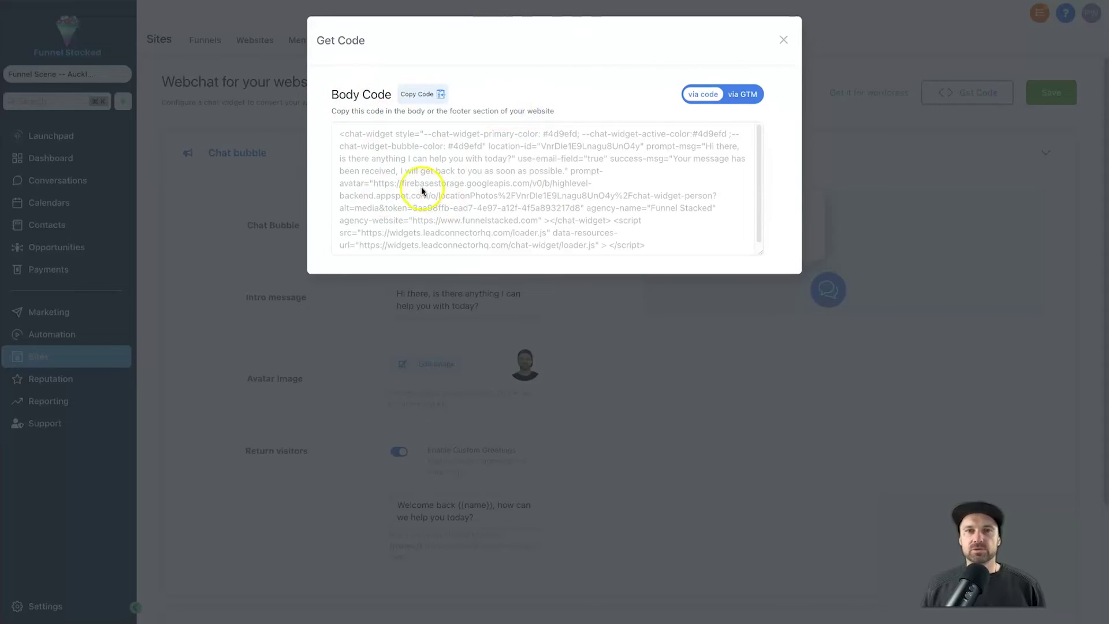
pyautogui.click(416, 95)
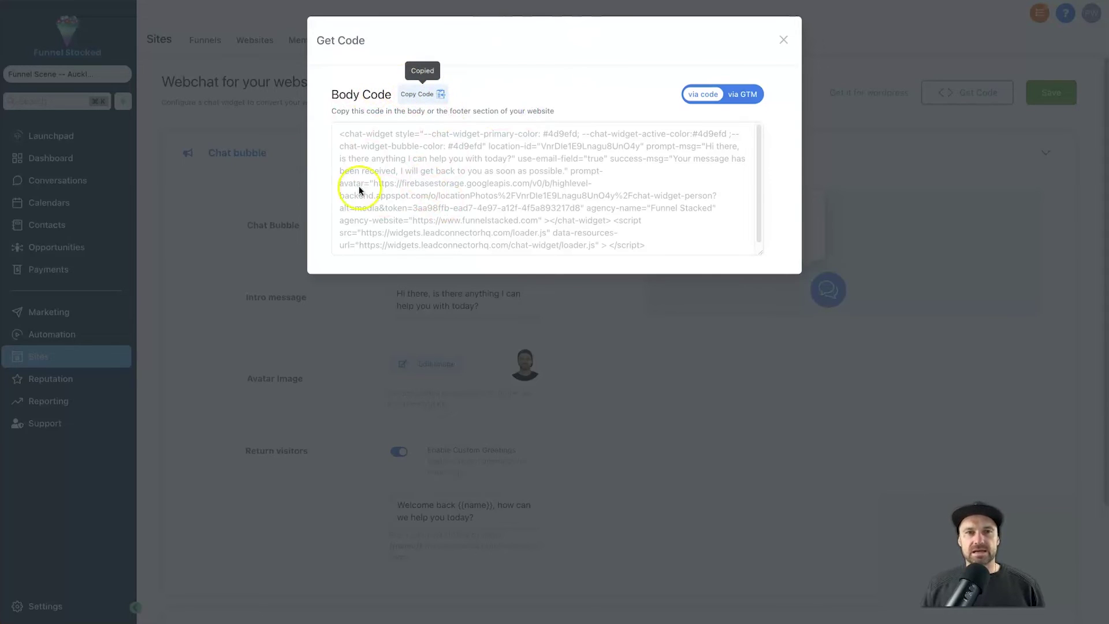
pyautogui.click(156, 173)
pyautogui.click(951, 92)
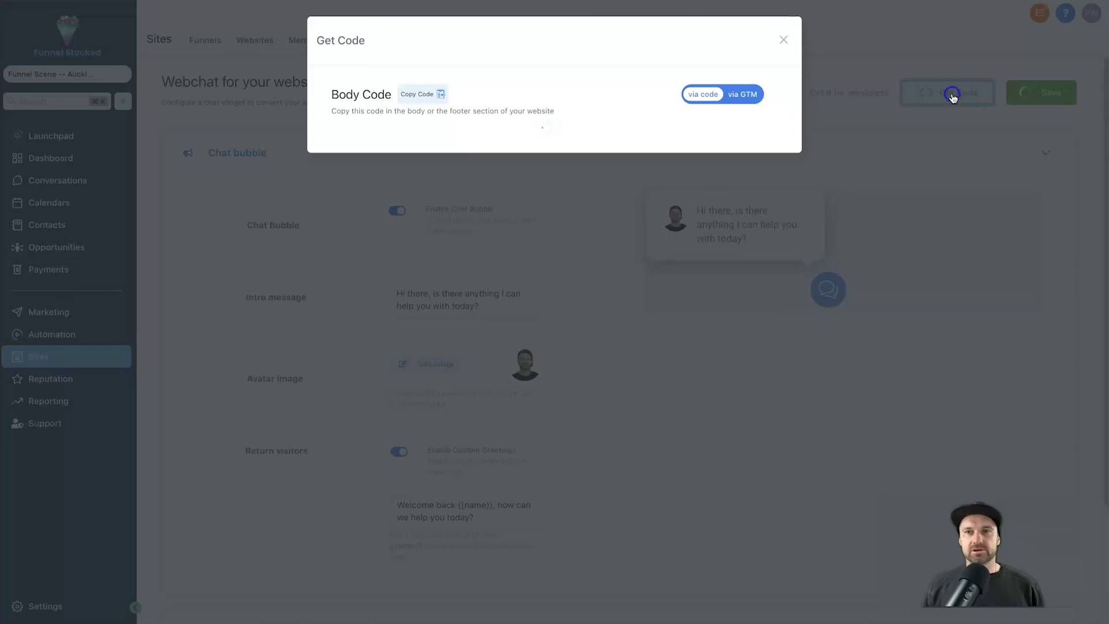
pyautogui.click(436, 92)
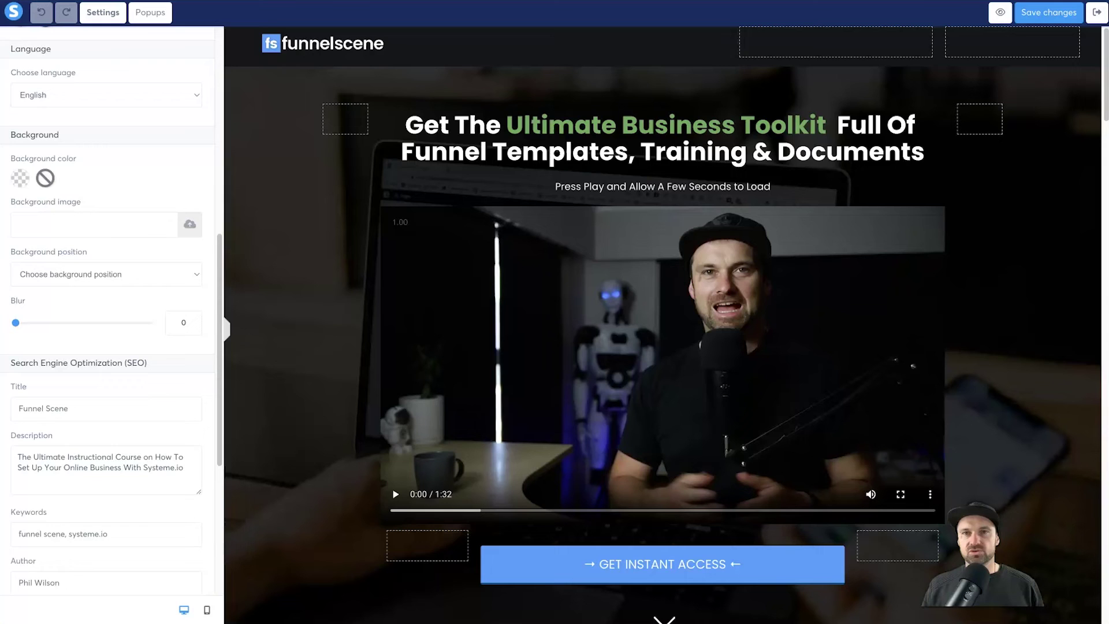
# Step: Paste the webchat script on a new line in the Funnel Scene footer code, save the page, and preview it
pyautogui.scroll(-5, 185, 286)
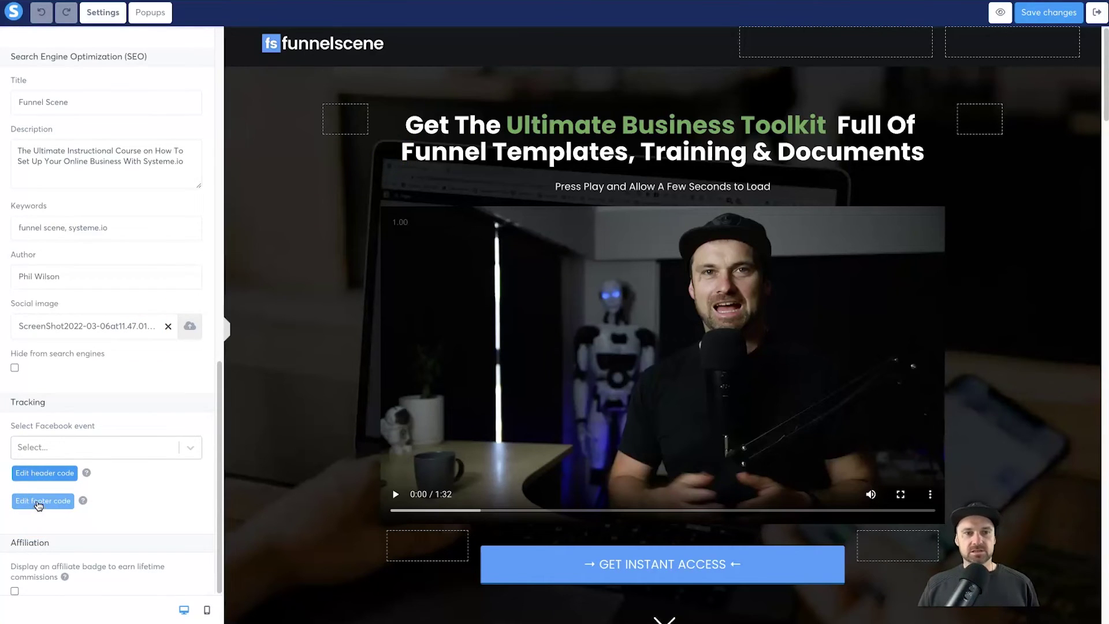
pyautogui.click(46, 501)
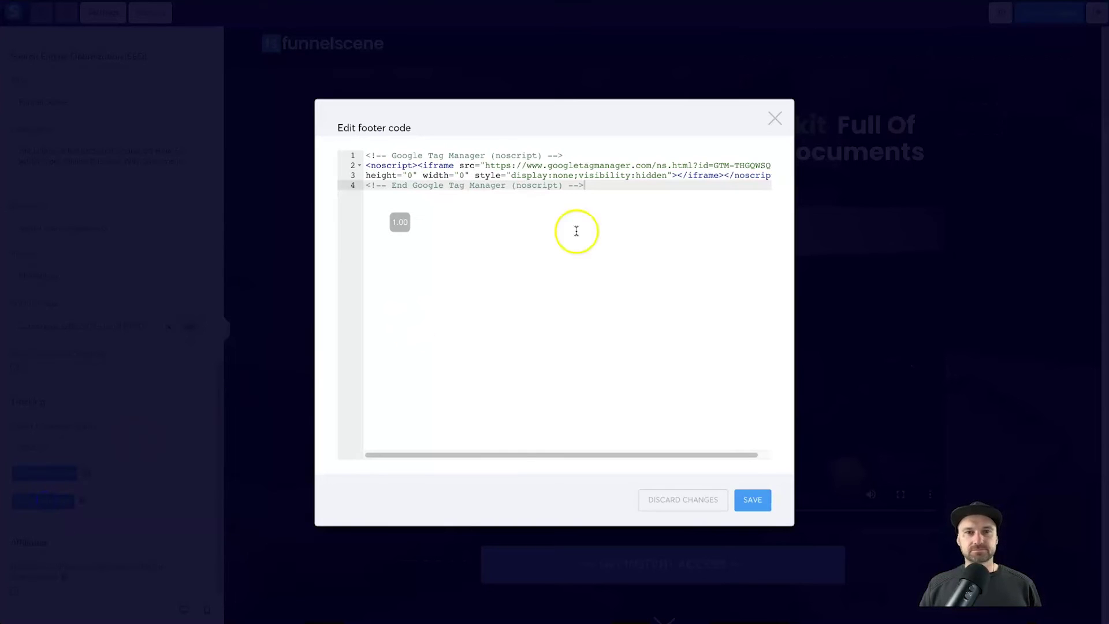
pyautogui.press('Return')
pyautogui.press('Return')
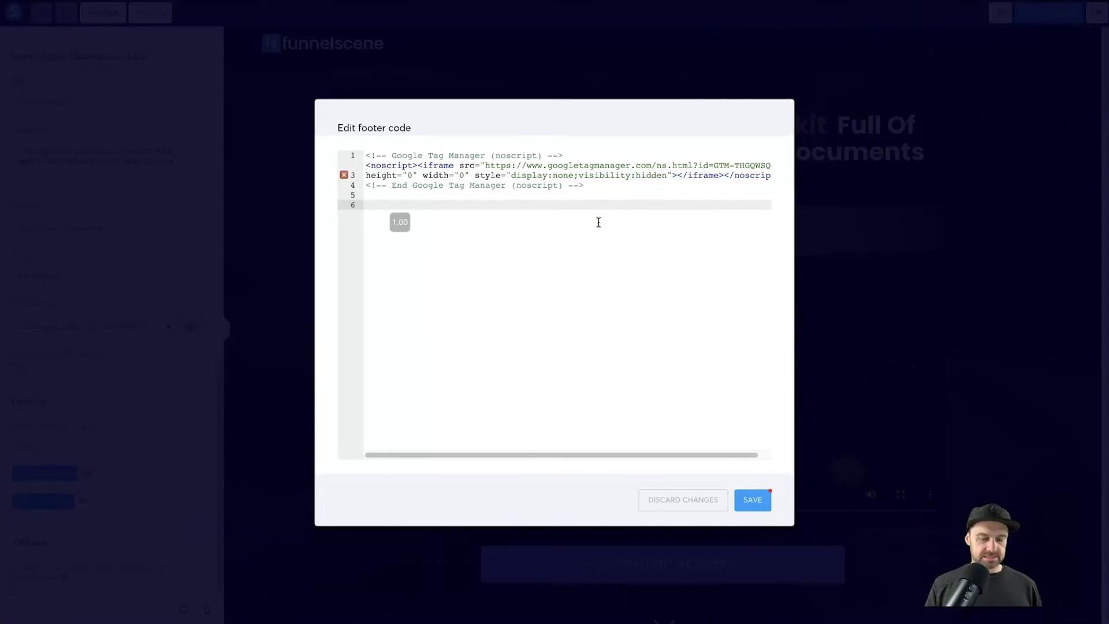
pyautogui.hotkey('ctrl', 'v')
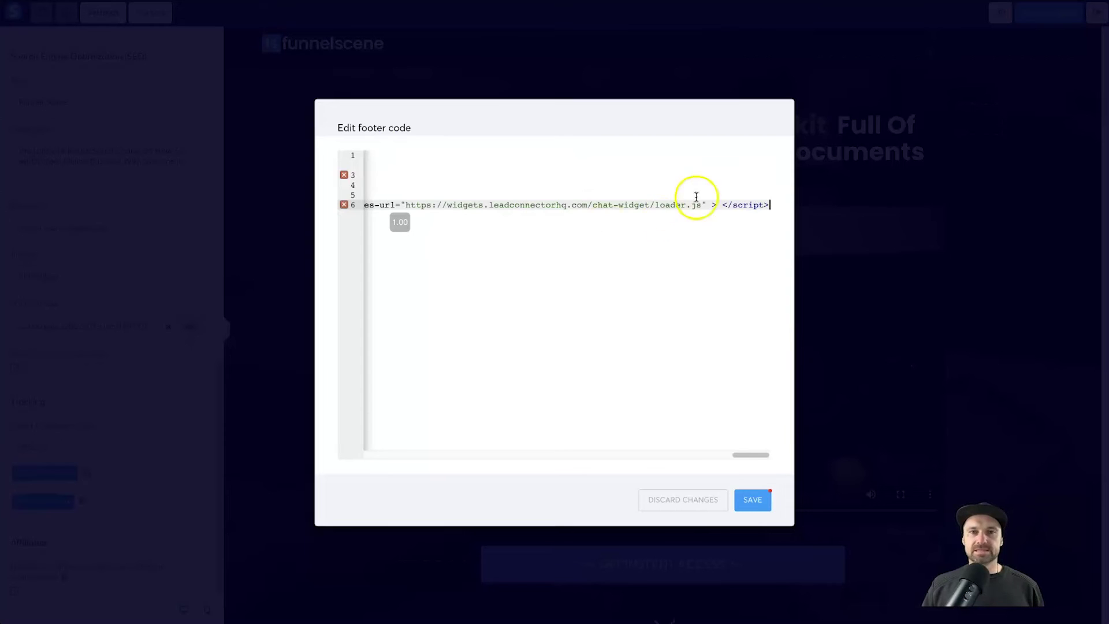
pyautogui.click(755, 502)
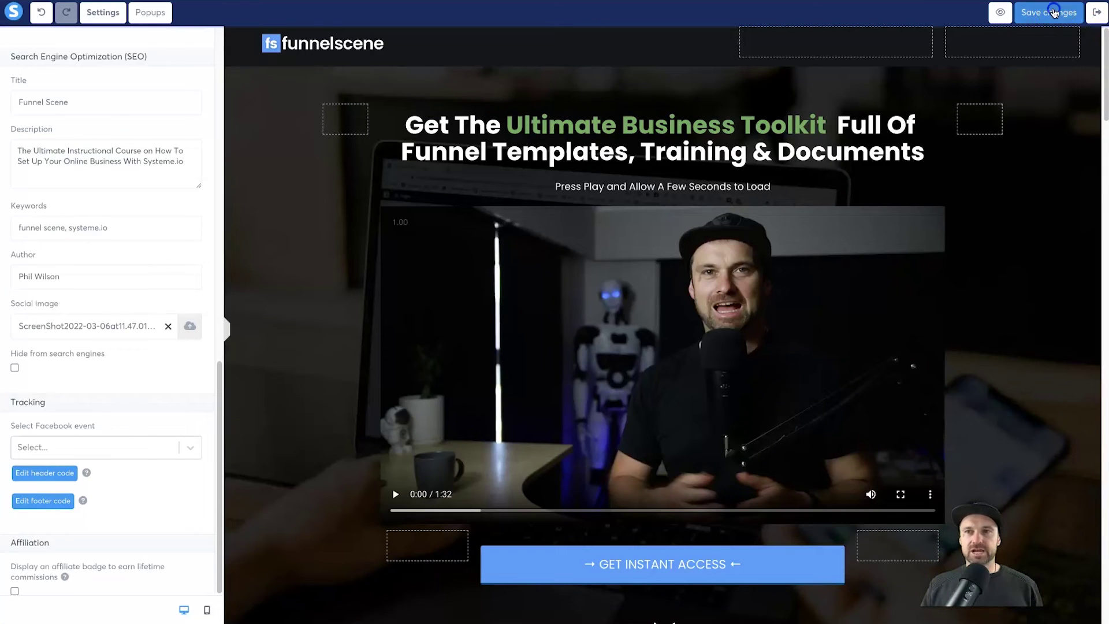
pyautogui.click(1054, 12)
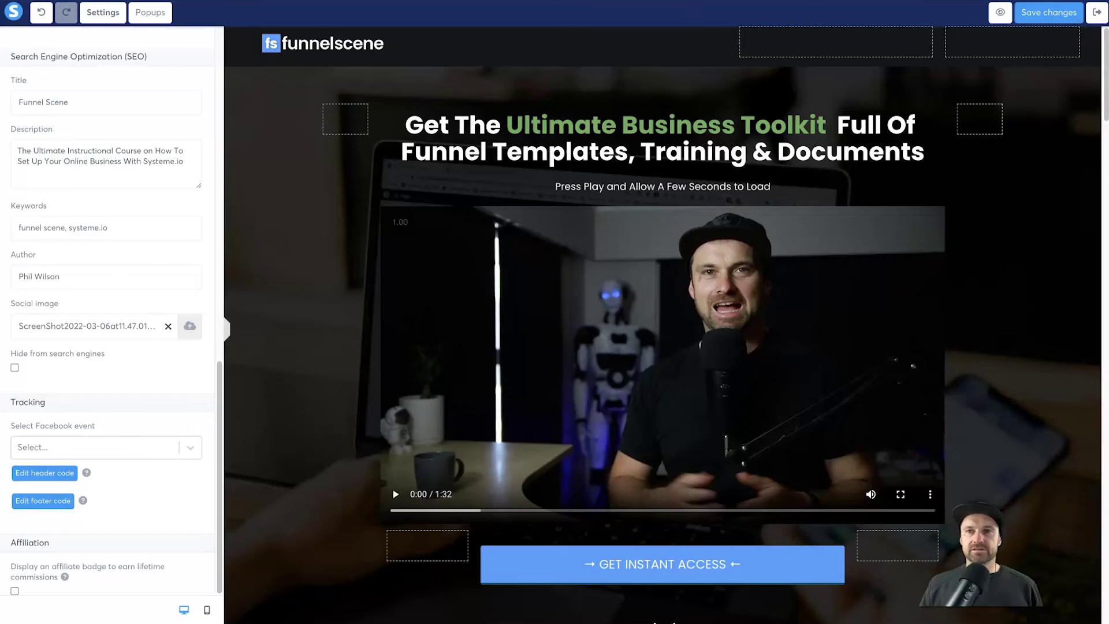
pyautogui.click(987, 12)
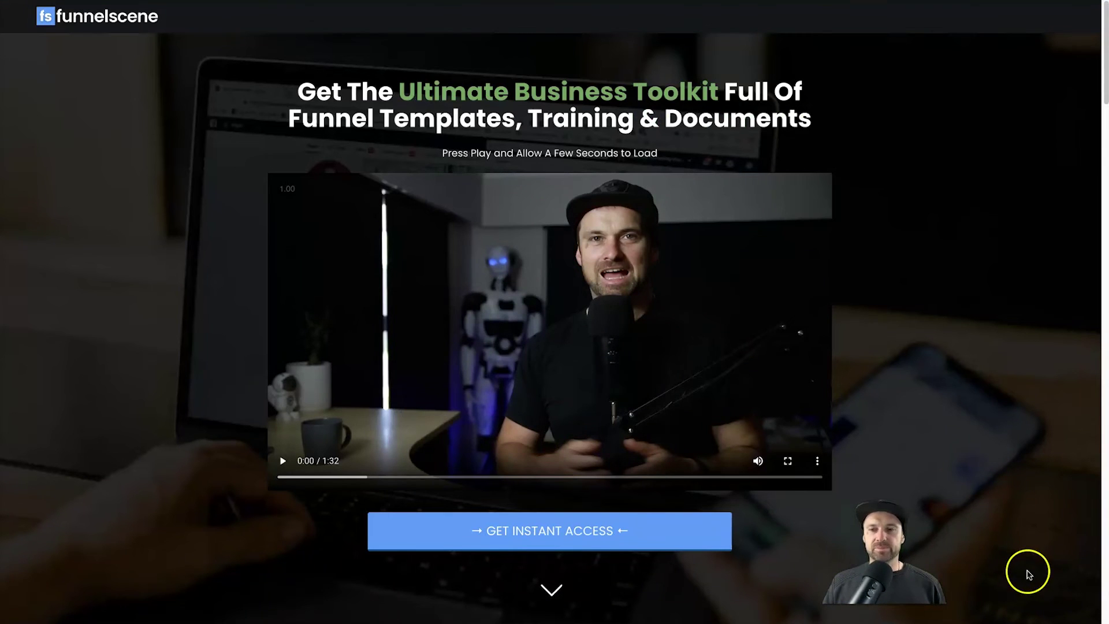
# Step: Reload the live funnel page so the chat widget loads, and open its question form
pyautogui.rightClick(918, 334)
pyautogui.click(930, 370)
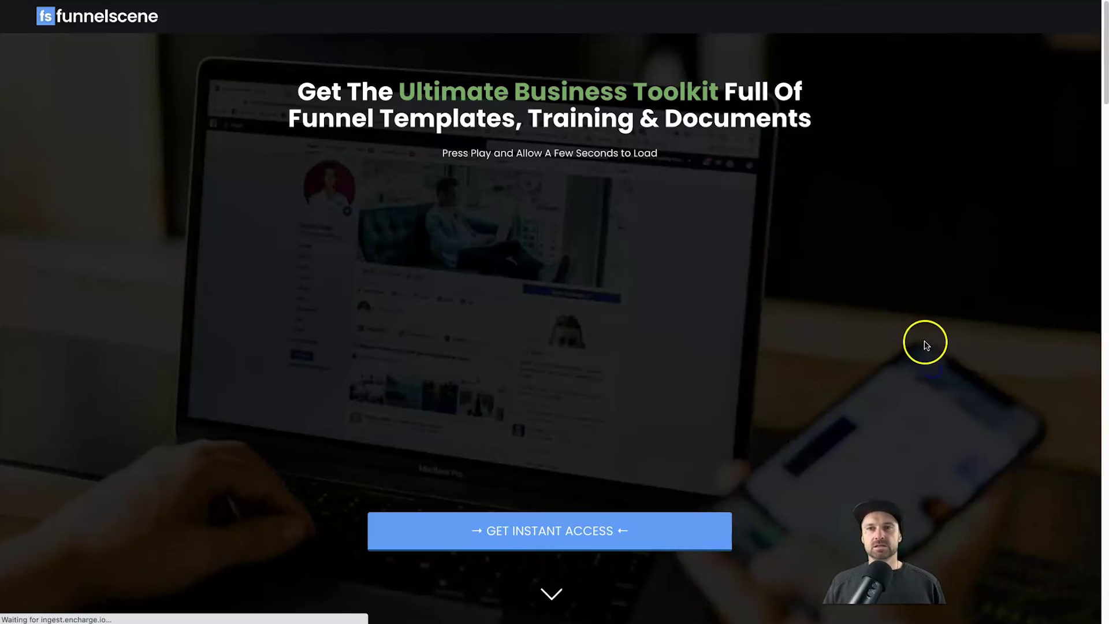
pyautogui.click(1069, 602)
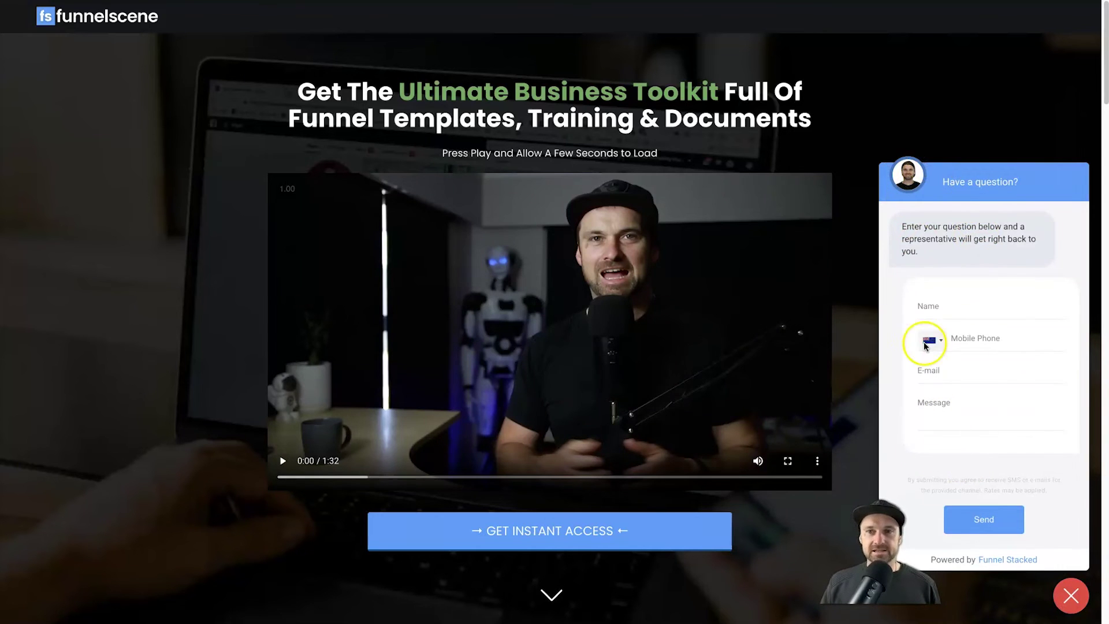
# Step: Enter the visitor's name and phone, send 'Hey, I want to get some help with my website.', then close the chat
pyautogui.click(991, 306)
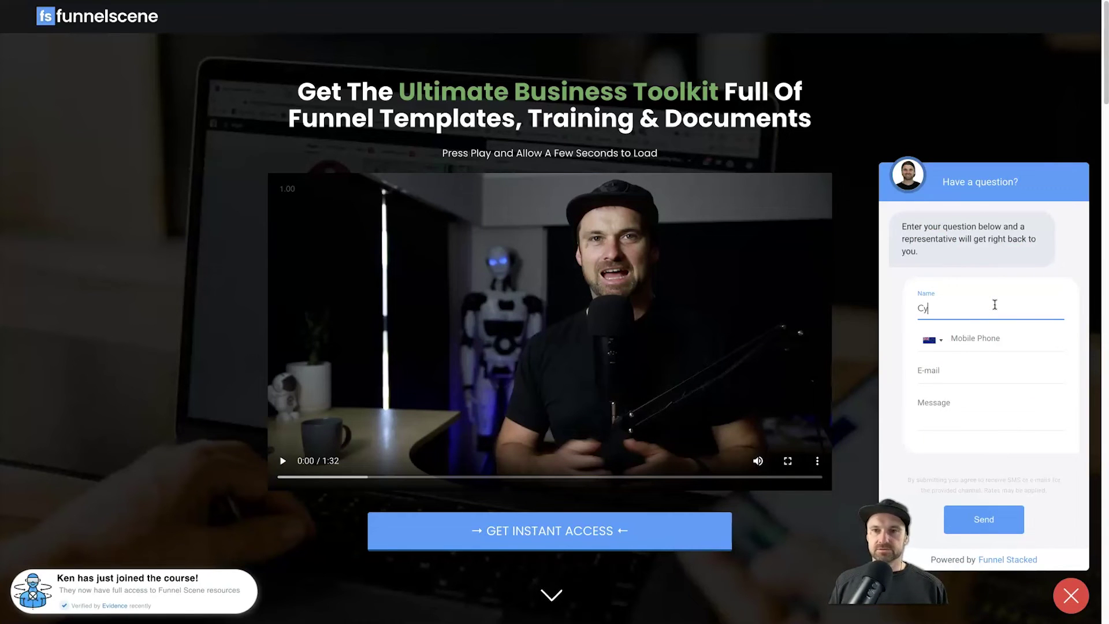
pyautogui.press('Tab')
pyautogui.write('022 22')
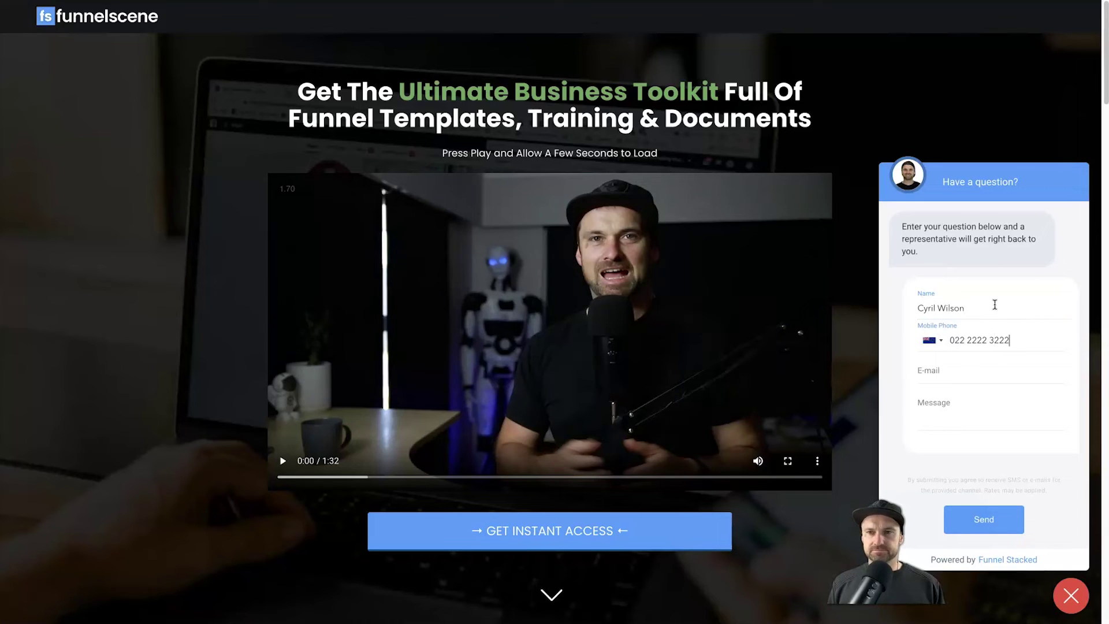
pyautogui.press('Tab')
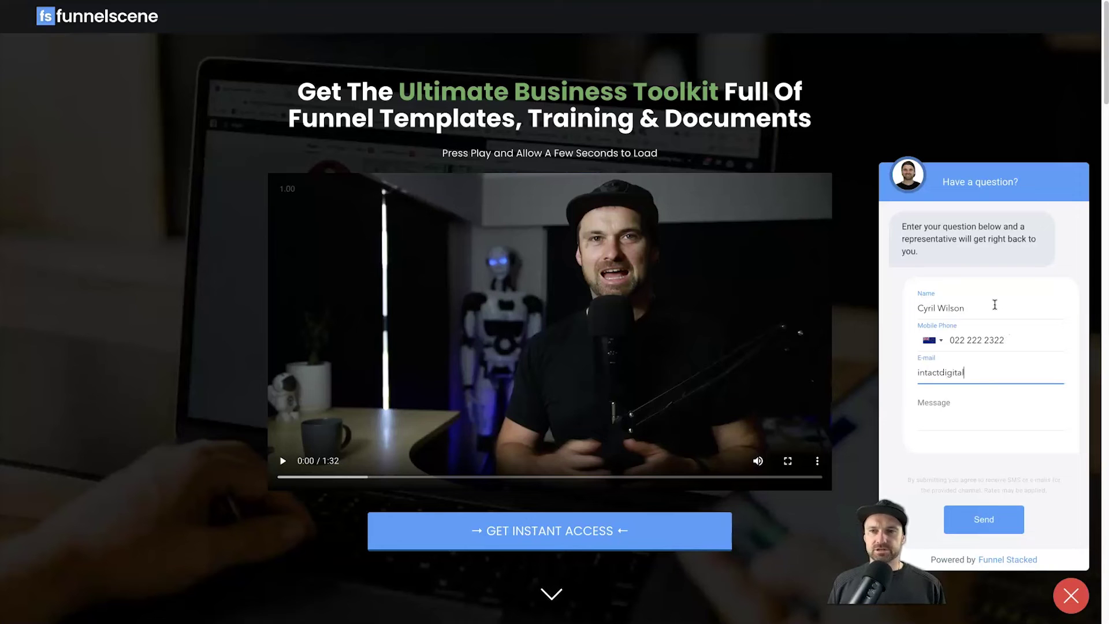
pyautogui.press('Tab')
pyautogui.write('Hey, I')
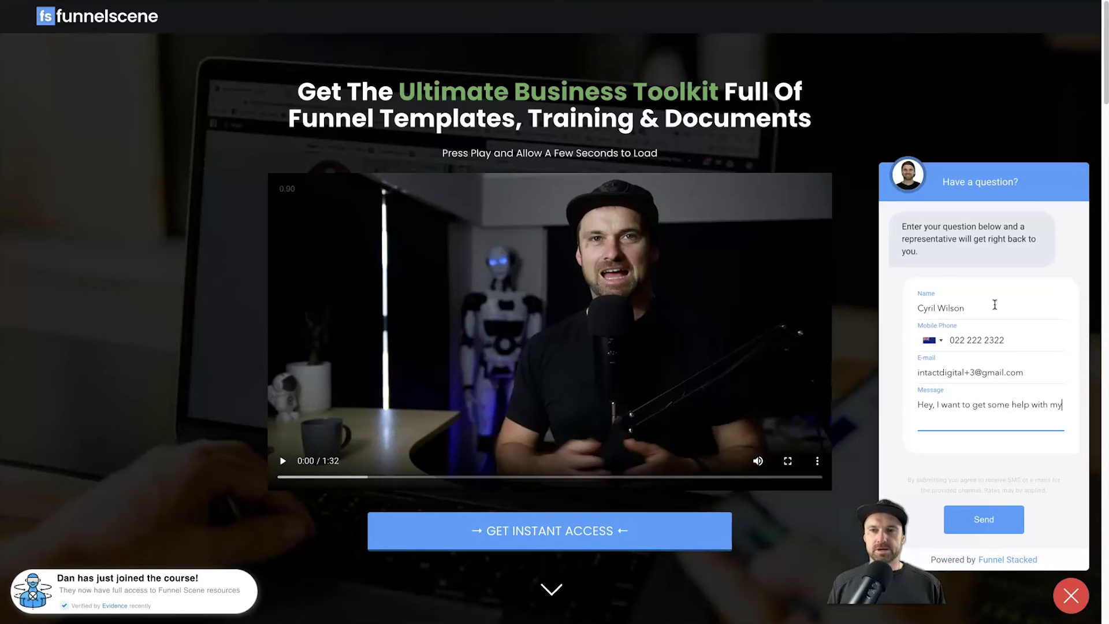
pyautogui.write(' want to get some help with my website.')
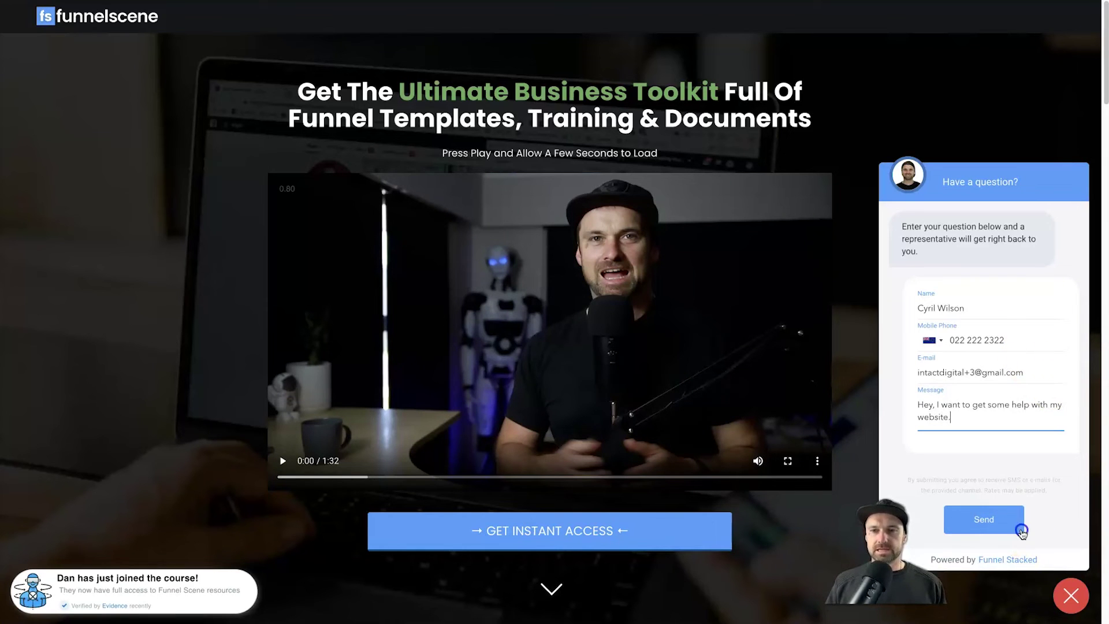
pyautogui.click(1018, 522)
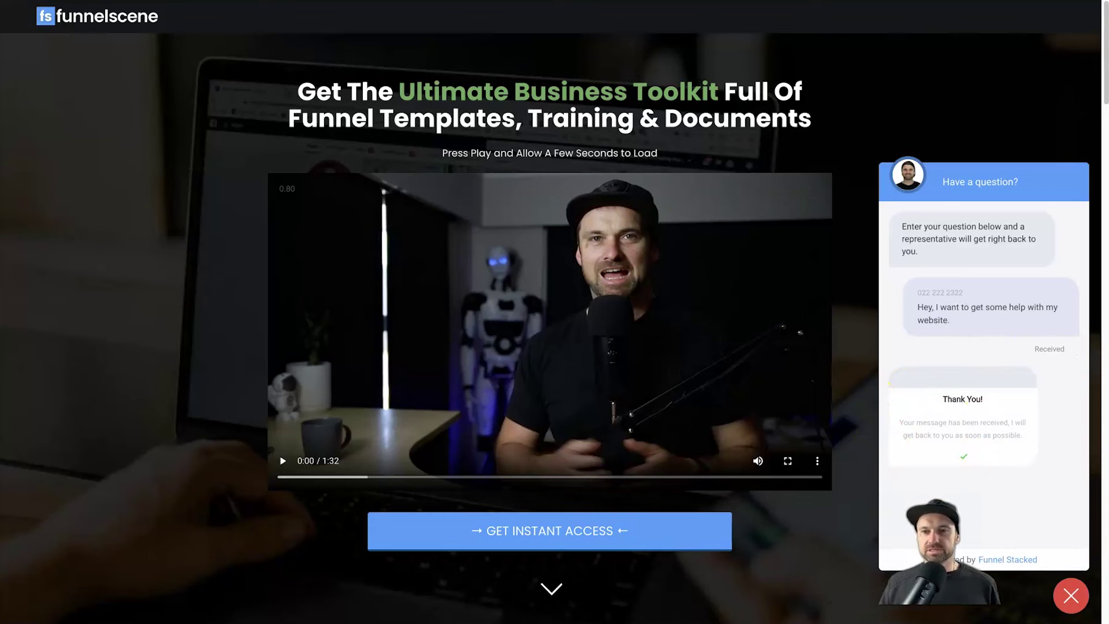
pyautogui.click(1071, 596)
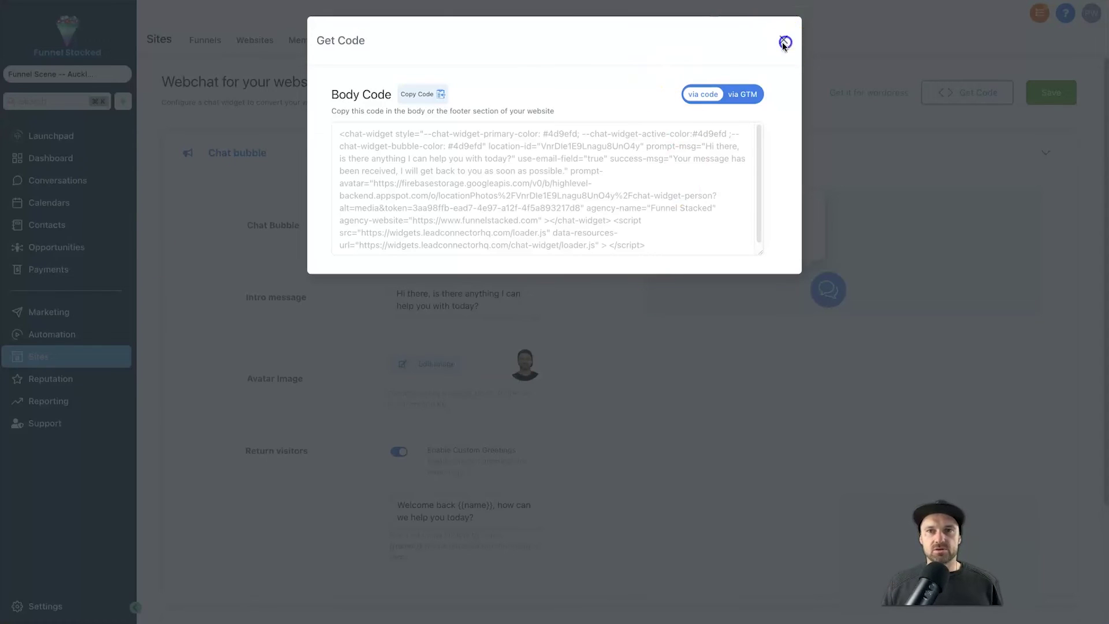
# Step: Close Get Code and check the website-help message from the test contact in Conversations
pyautogui.click(783, 40)
pyautogui.click(55, 180)
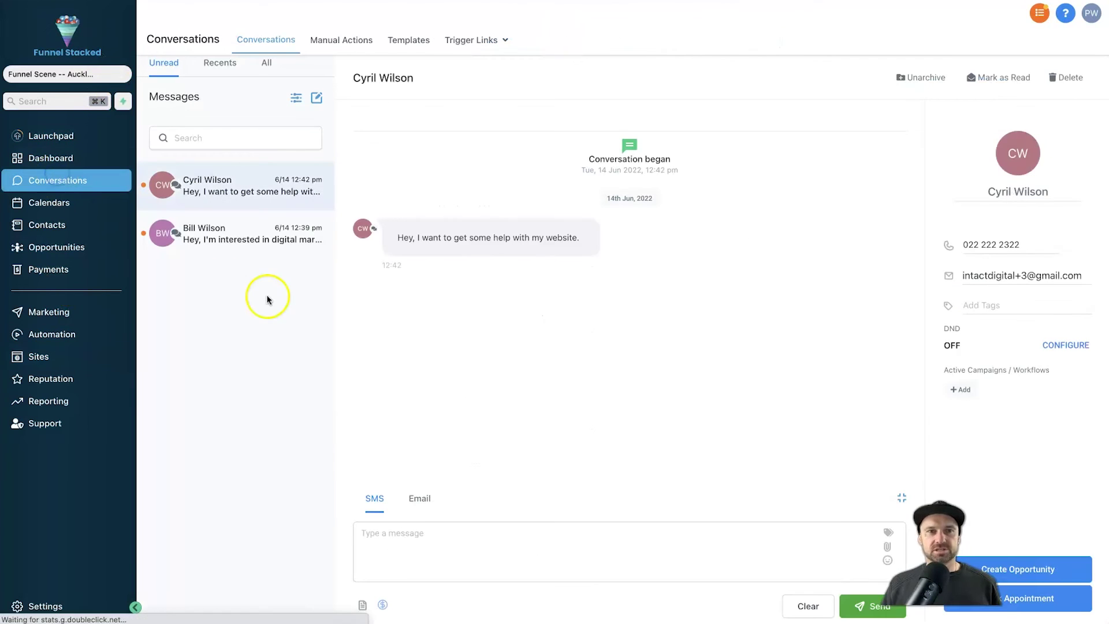
pyautogui.moveTo(409, 237); pyautogui.dragTo(587, 241)
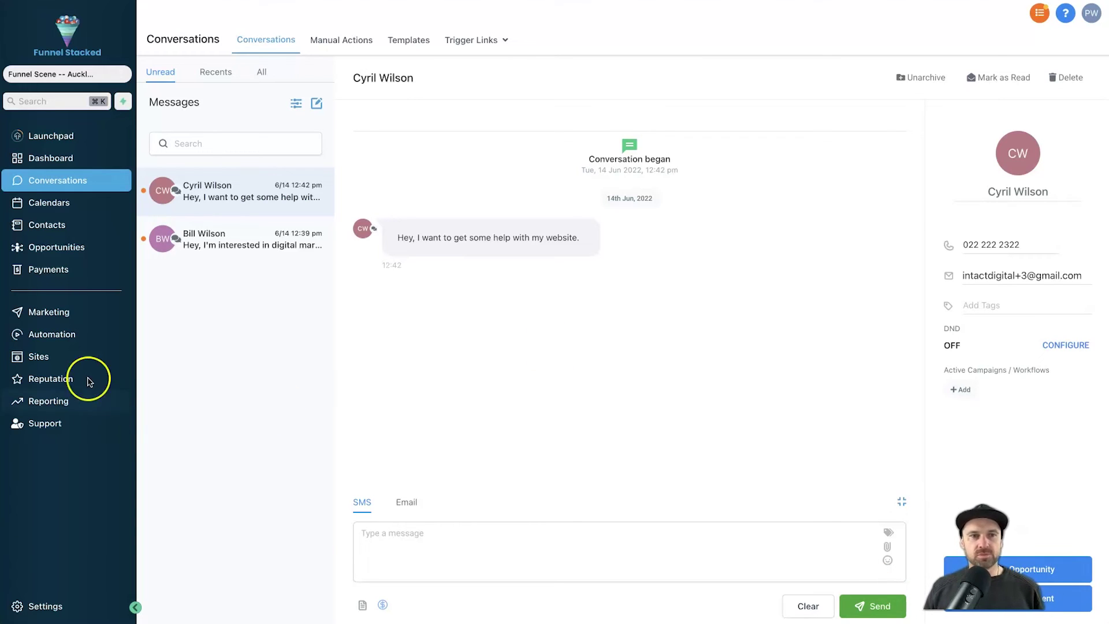
pyautogui.click(51, 330)
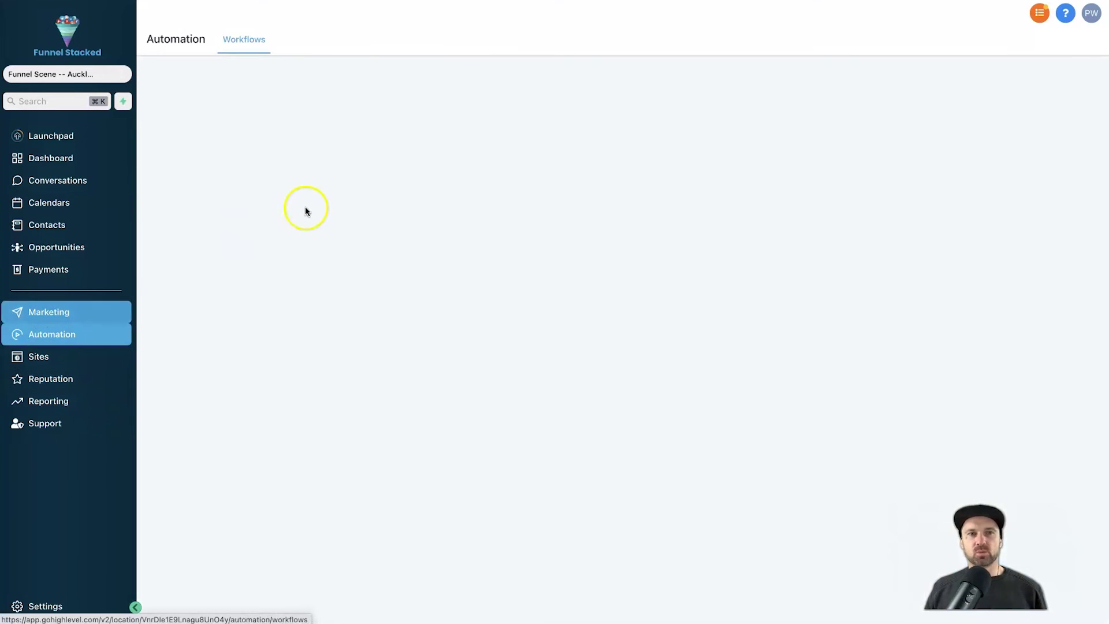
# Step: Create a new blank workflow from scratch
pyautogui.click(1037, 94)
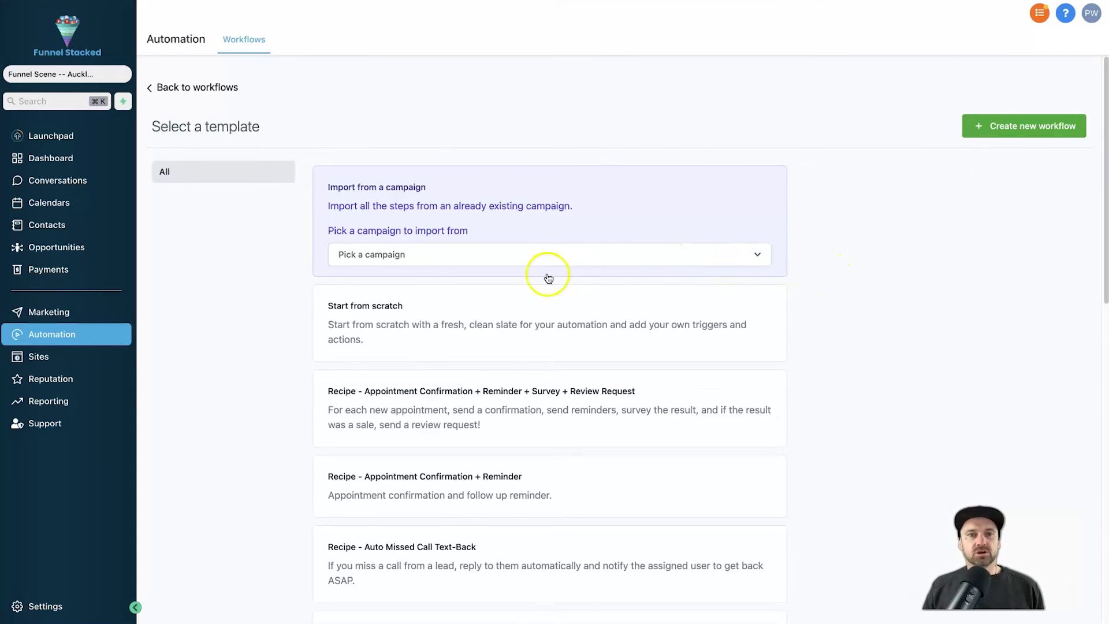
pyautogui.click(395, 312)
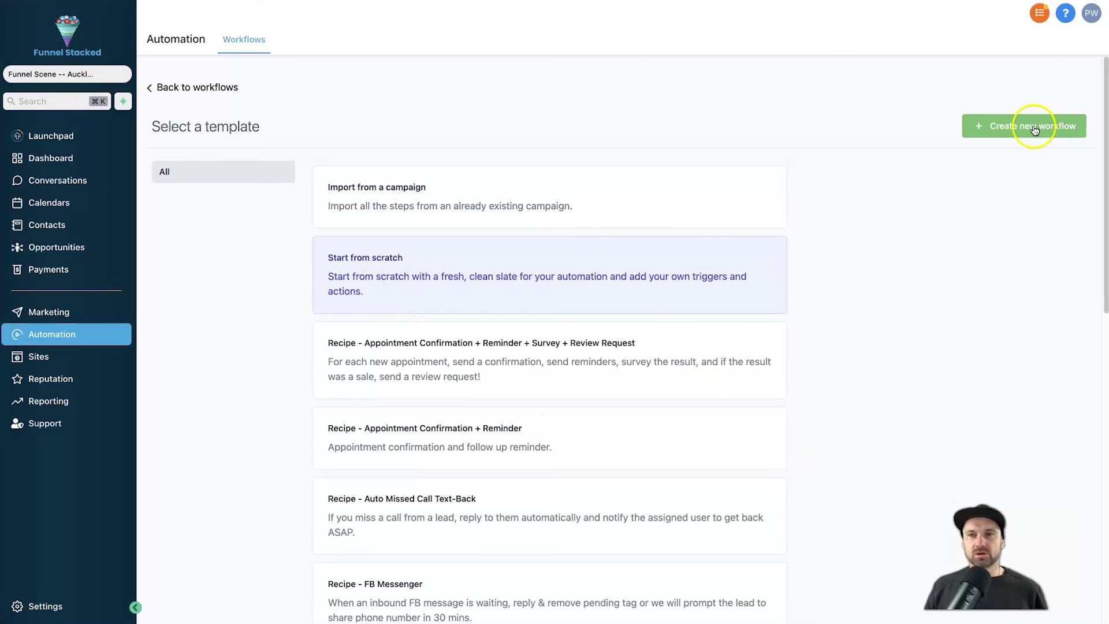
pyautogui.click(1011, 124)
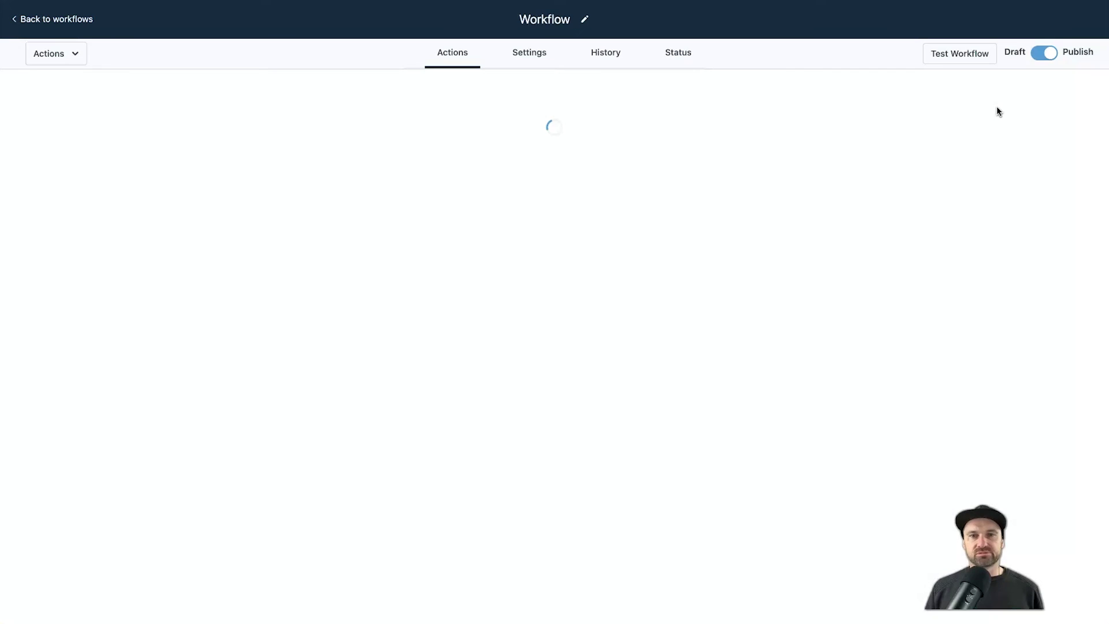
# Step: Rename the workflow to 'Chat Widget Notification'
pyautogui.click(617, 19)
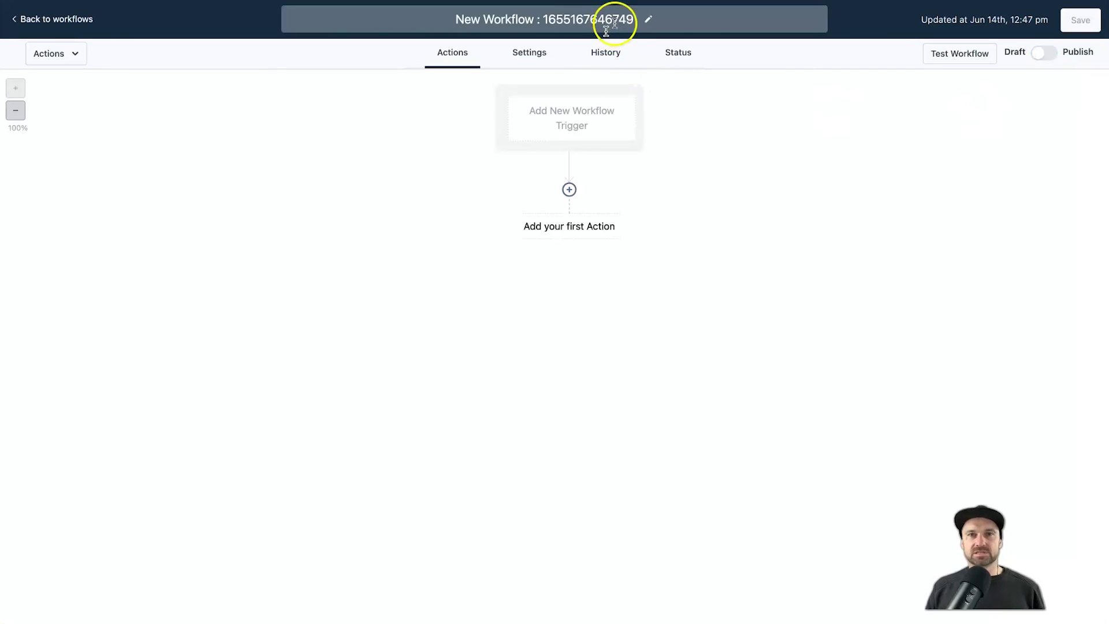
pyautogui.tripleClick(537, 19)
pyautogui.write('Chat W')
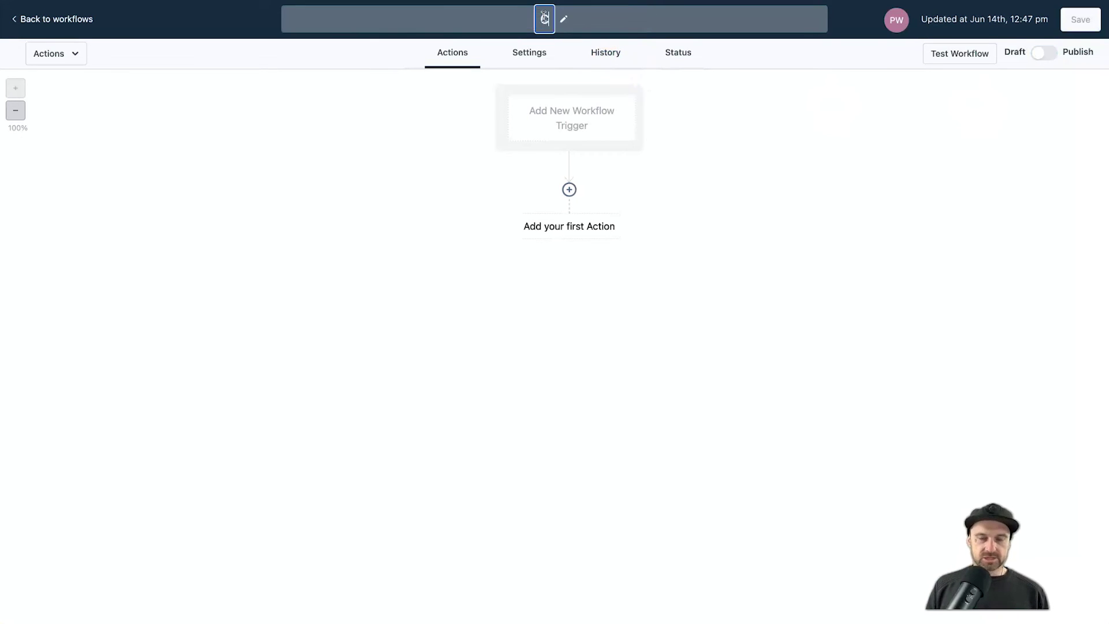
pyautogui.write('idget Not')
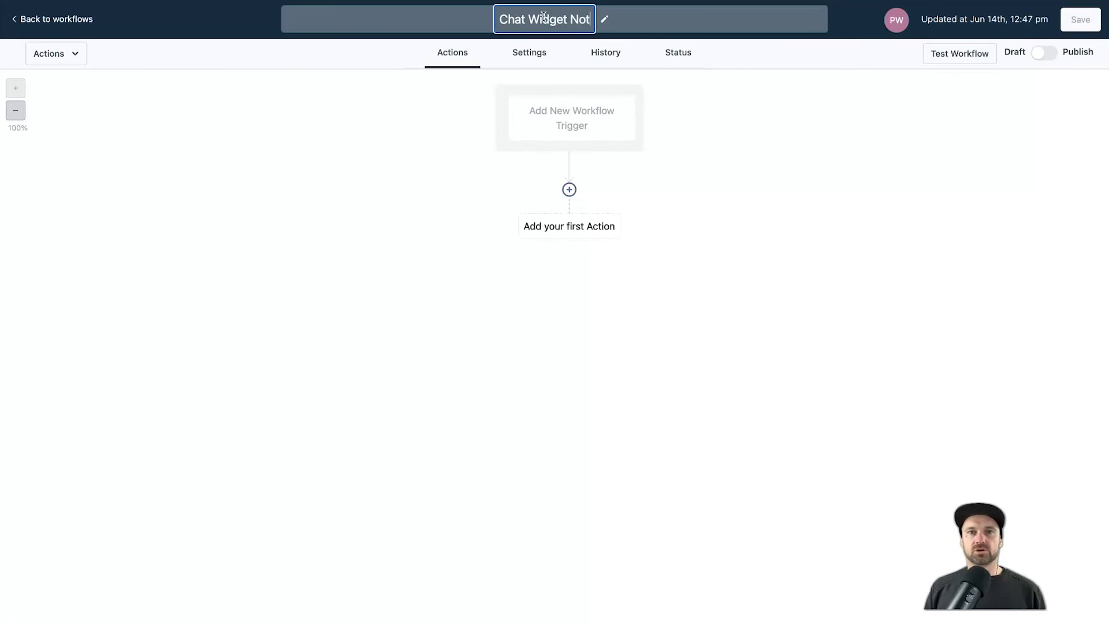
pyautogui.write('ification')
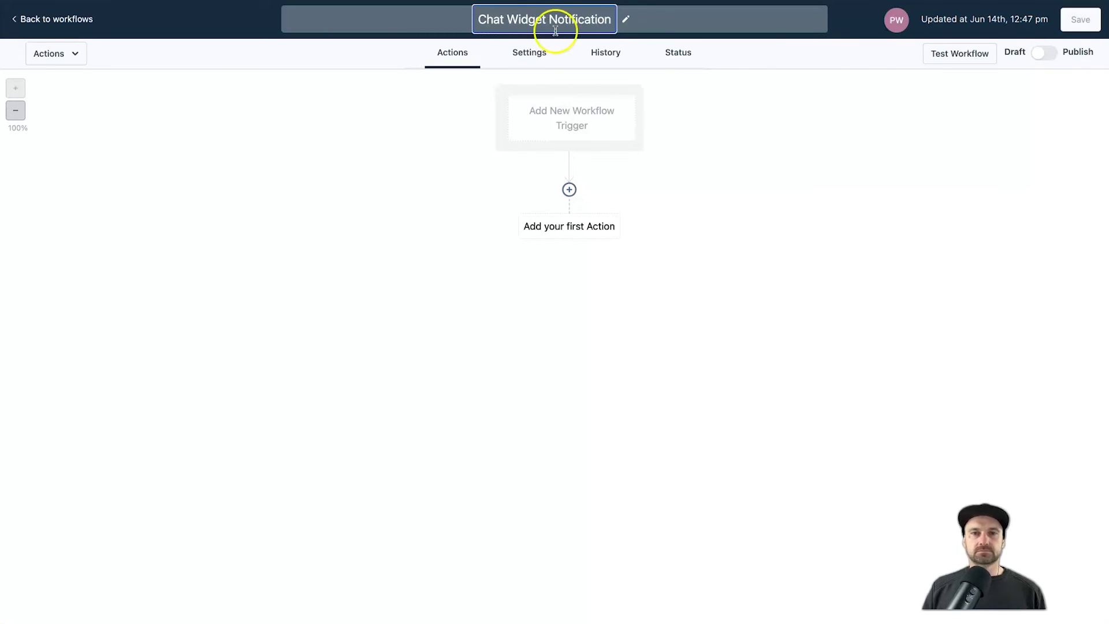
# Step: Add a CRM trigger named 'Chat Widget Notification' that fires on Customer replied
pyautogui.click(569, 113)
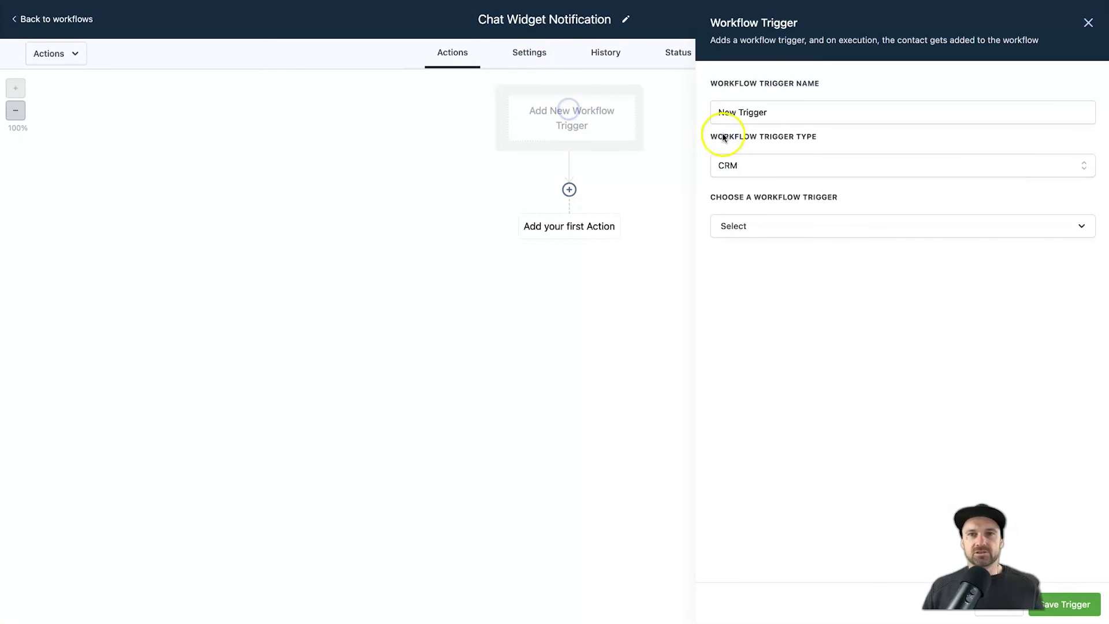
pyautogui.tripleClick(743, 112)
pyautogui.write('Chat ')
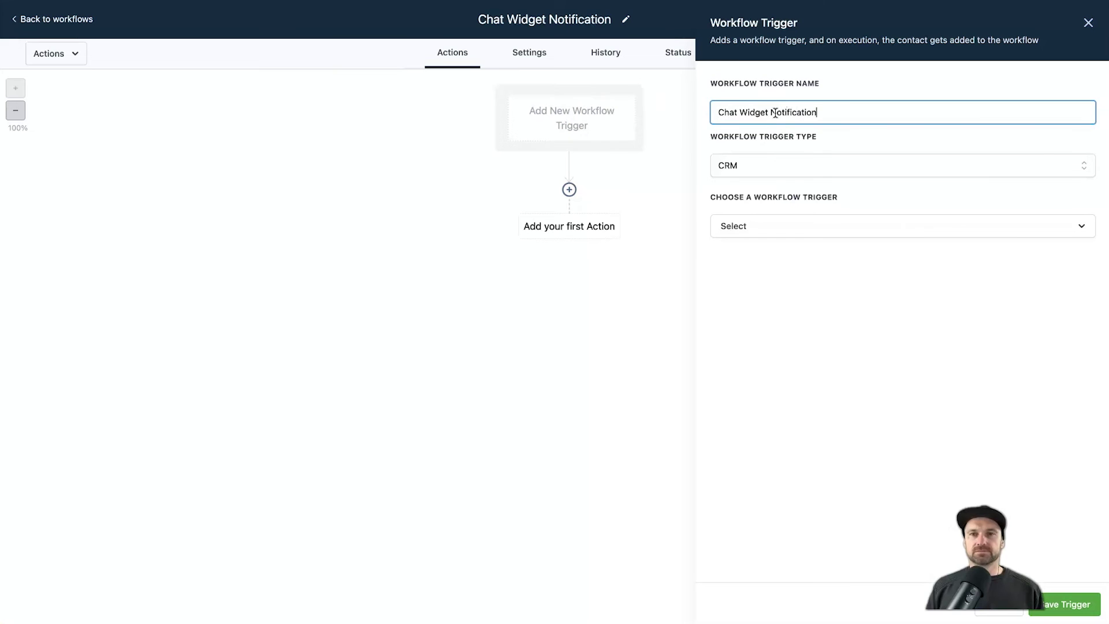
pyautogui.write('Widget Notification')
pyautogui.click(719, 167)
pyautogui.click(729, 191)
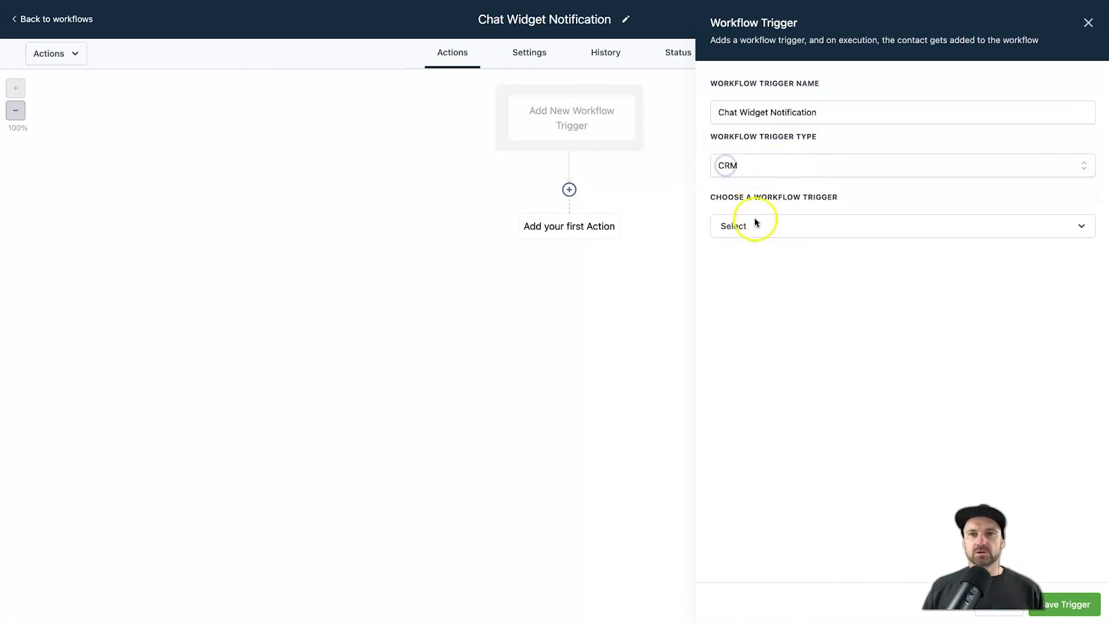
pyautogui.click(754, 228)
pyautogui.scroll(-1, 780, 330)
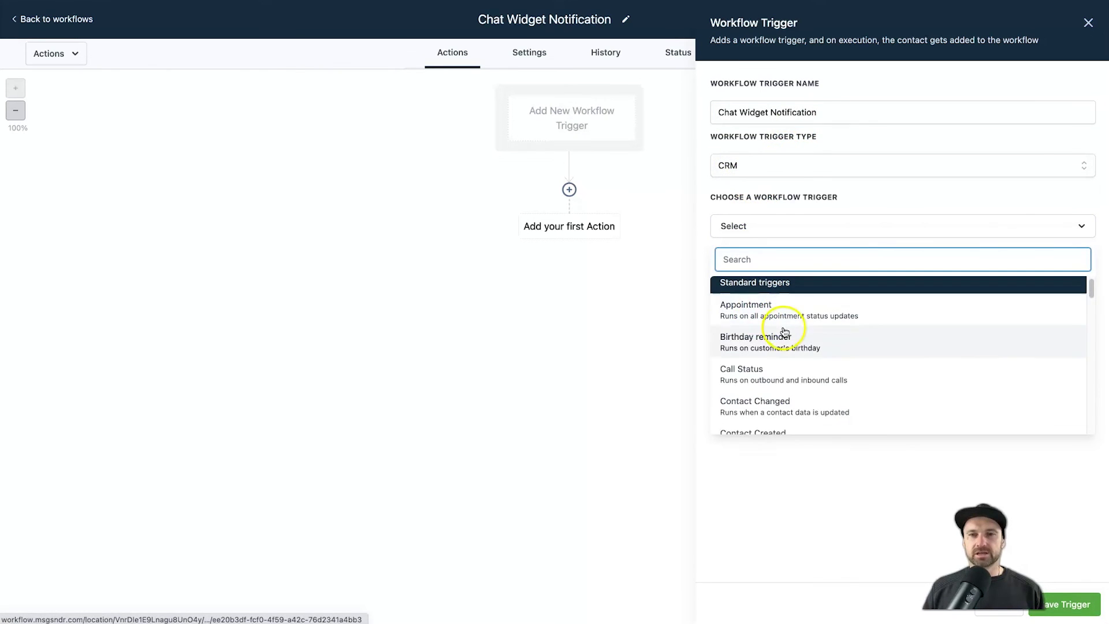
pyautogui.scroll(-4, 784, 334)
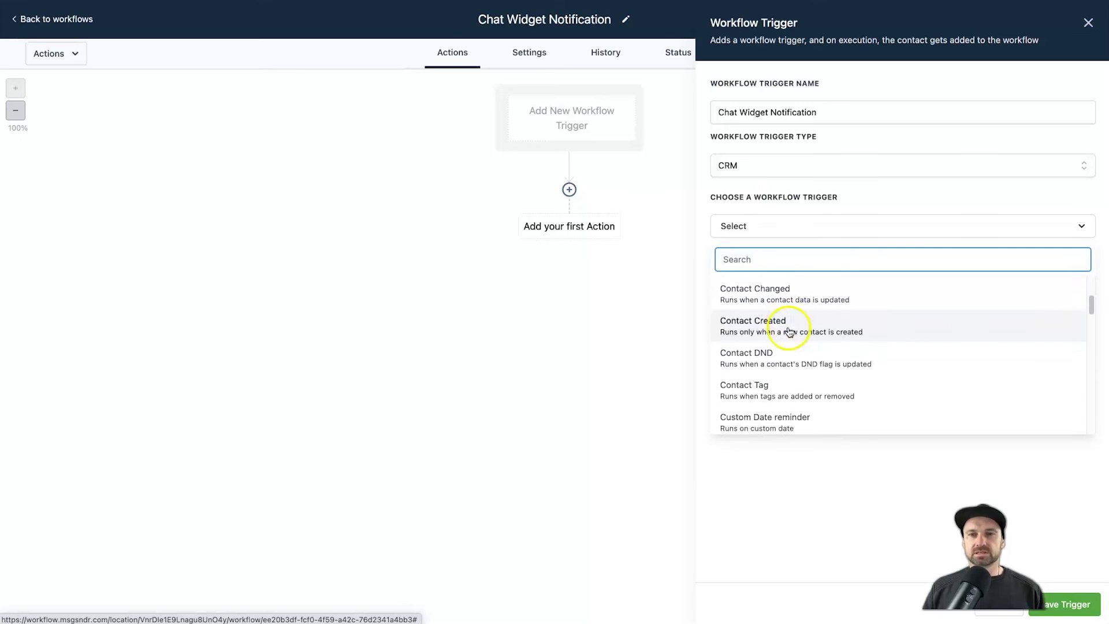
pyautogui.scroll(-2, 790, 332)
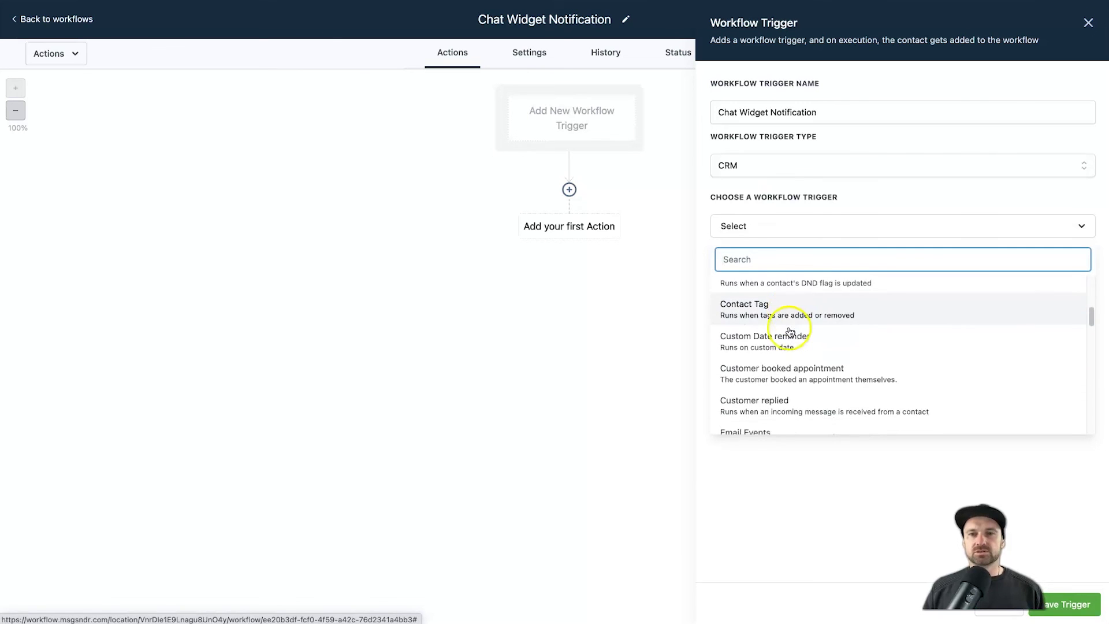
pyautogui.click(801, 392)
# Step: Filter the trigger to Reply channel = Chat Widget and save it
pyautogui.click(744, 268)
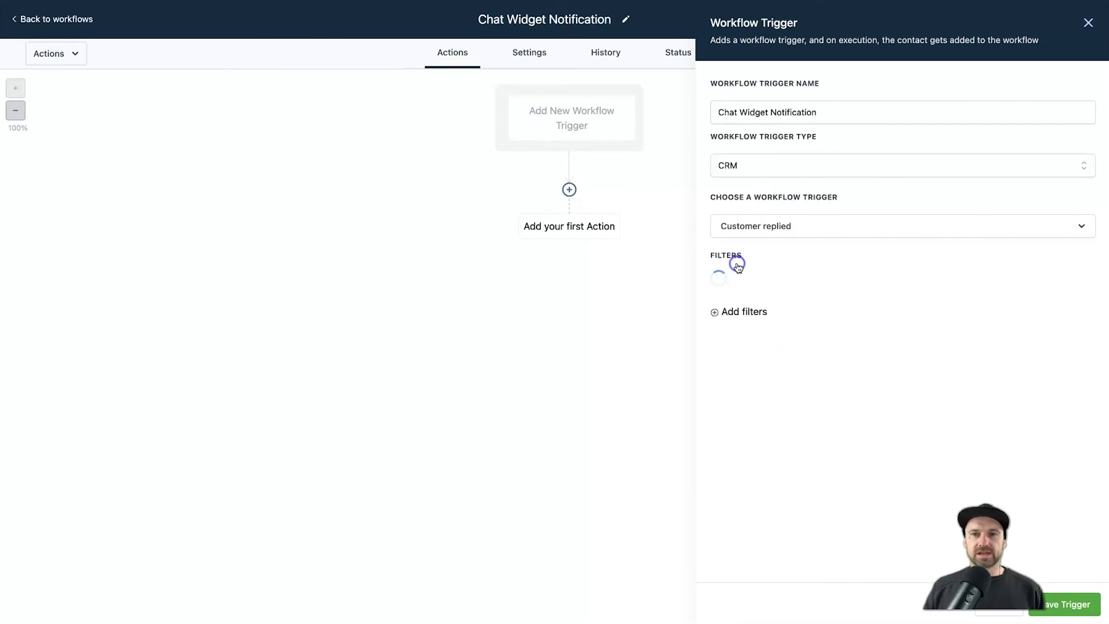
pyautogui.click(754, 282)
pyautogui.scroll(-2, 783, 384)
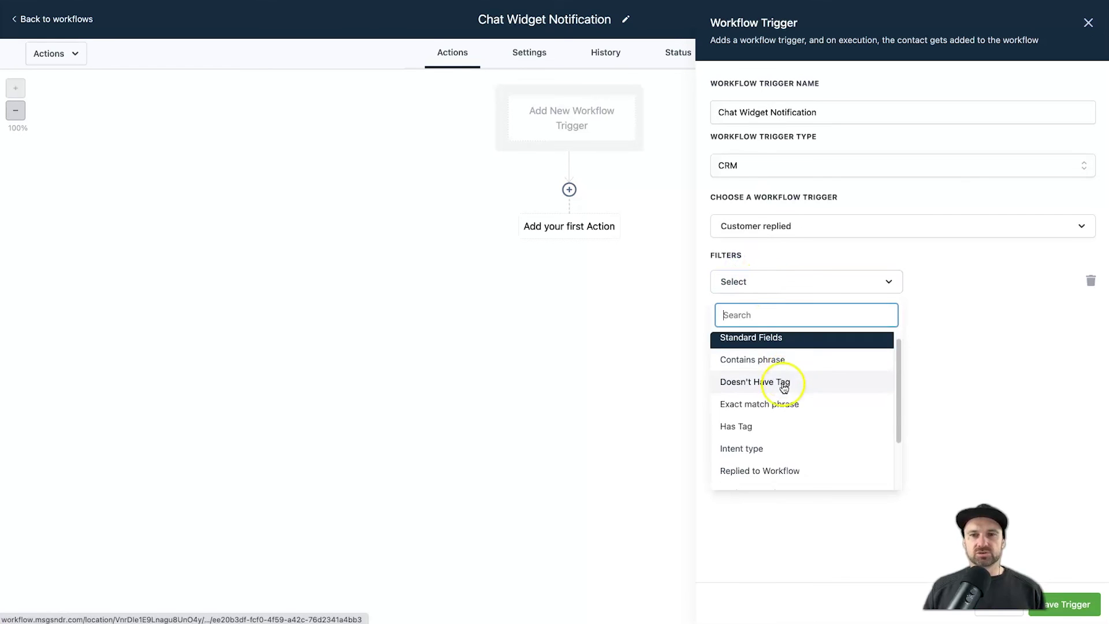
pyautogui.scroll(-1, 770, 448)
pyautogui.click(768, 435)
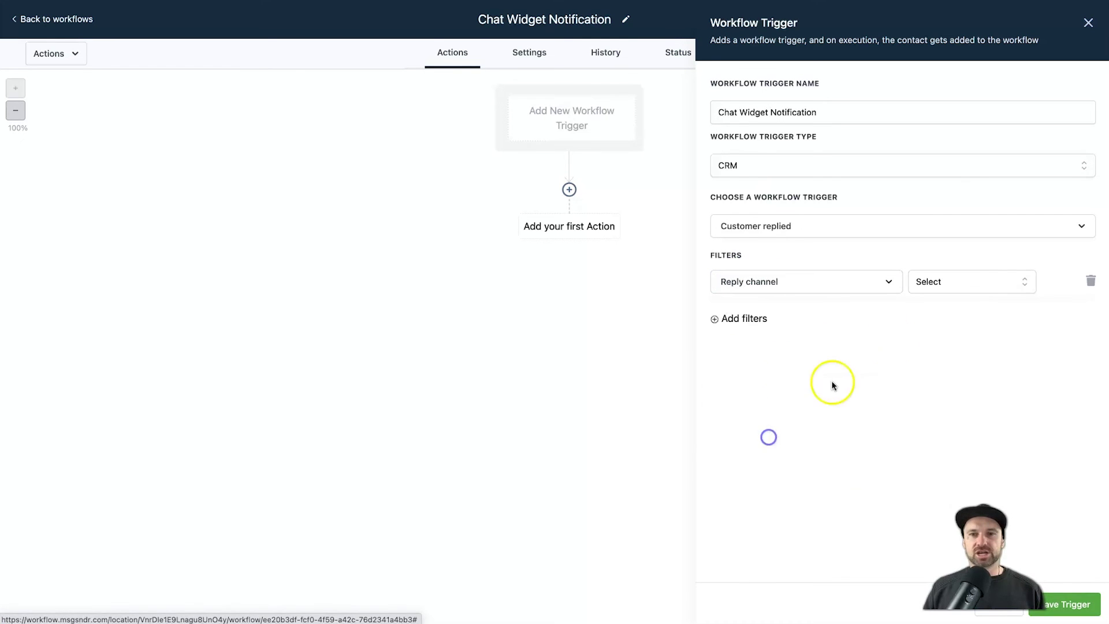
pyautogui.click(970, 291)
pyautogui.click(951, 359)
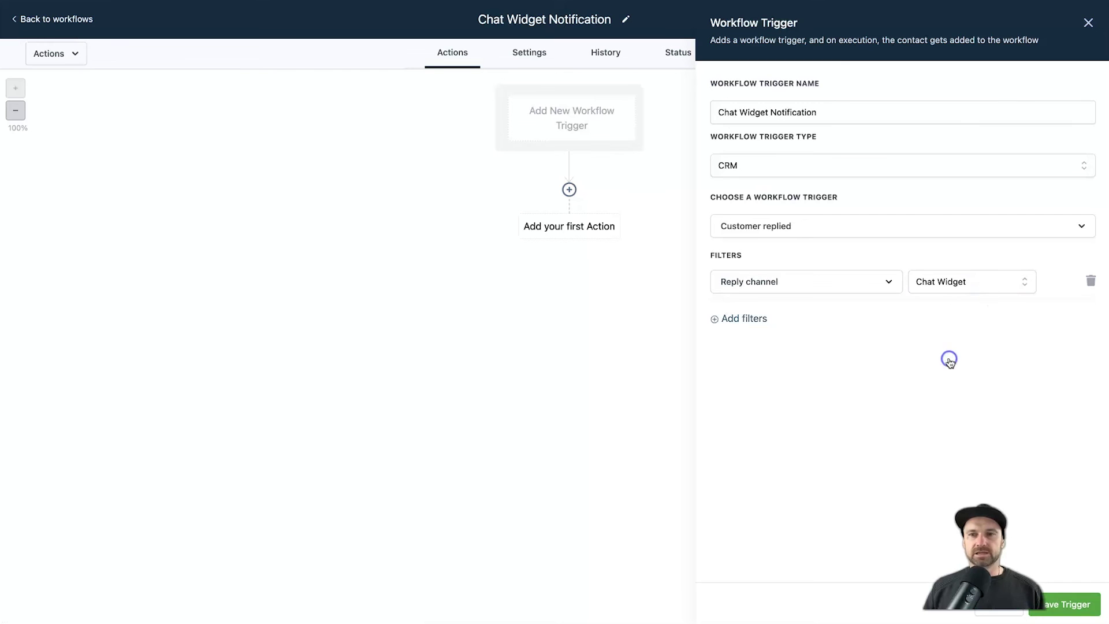
pyautogui.click(1094, 607)
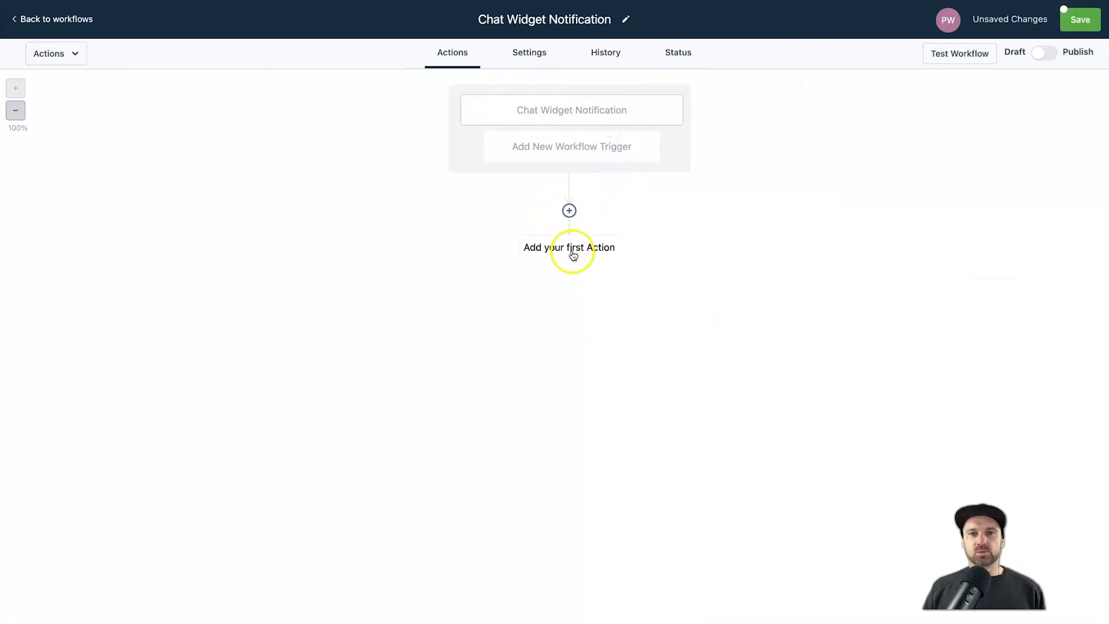
# Step: Add a Send Internal Notification action, found by searching 'inte', with type Notification
pyautogui.click(572, 249)
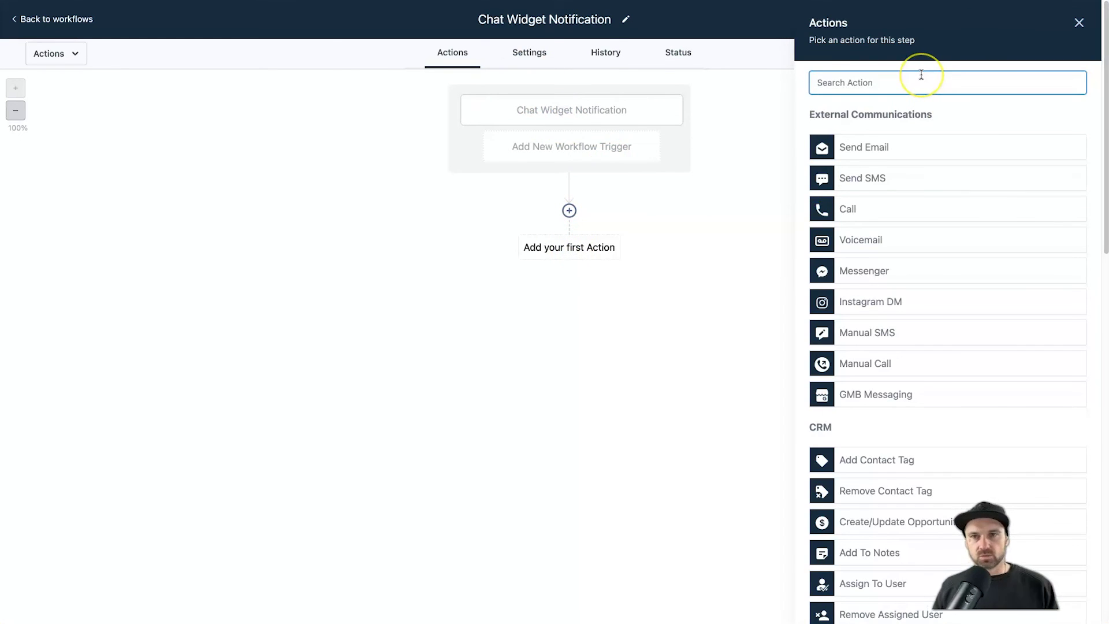
pyautogui.write('inte')
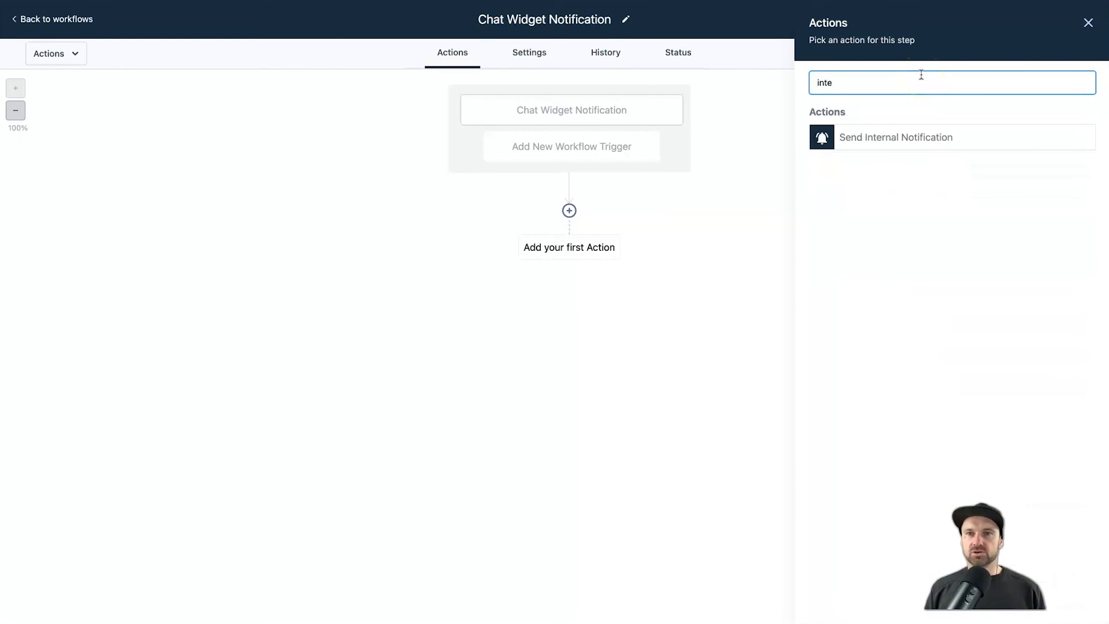
pyautogui.click(867, 141)
pyautogui.click(833, 158)
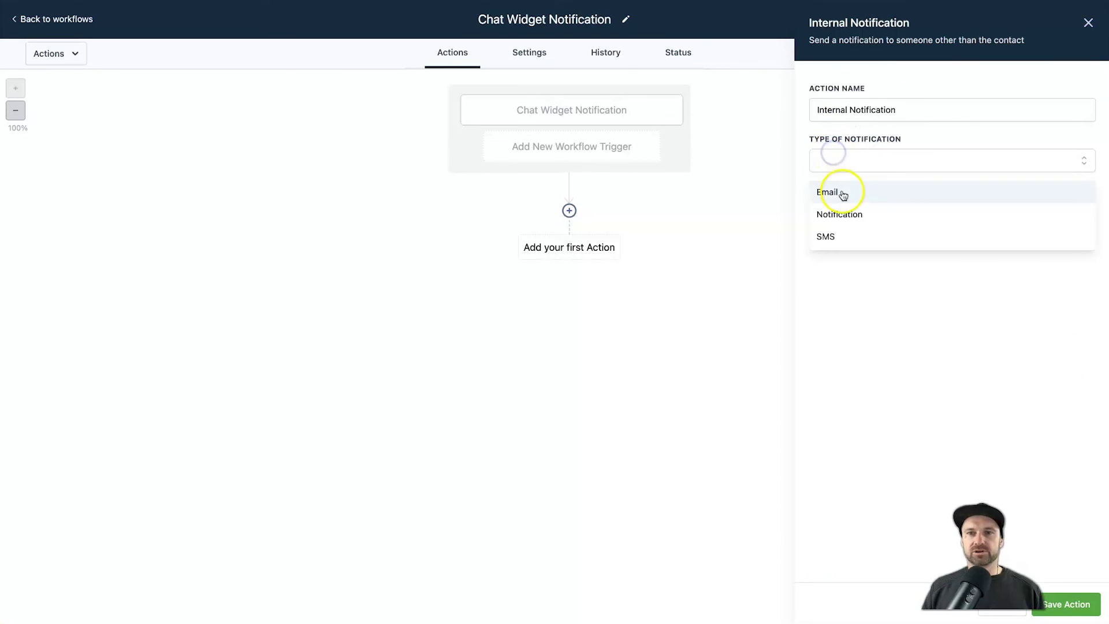
pyautogui.click(843, 214)
# Step: Enter the notification title, starting from 'Chat Widget Filled Out' and trimming its ending
pyautogui.click(856, 218)
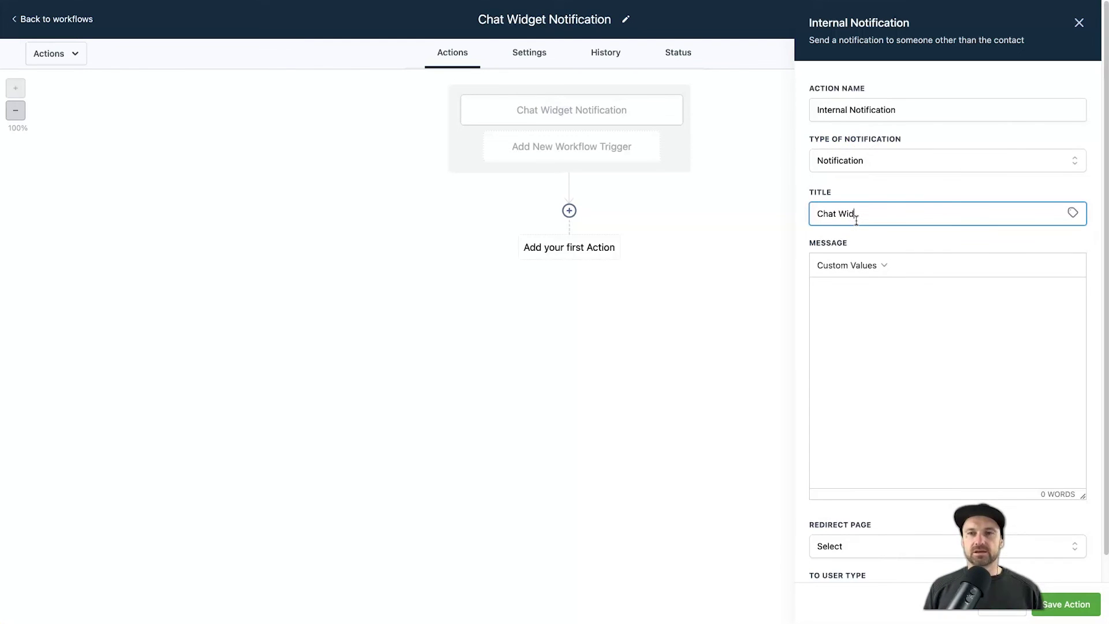
pyautogui.write('Chat Widget Filled Out')
pyautogui.scroll(-1, 856, 221)
pyautogui.click(922, 186)
pyautogui.press('BackSpace')
pyautogui.press('BackSpace')
pyautogui.press('BackSpace')
pyautogui.press('BackSpace')
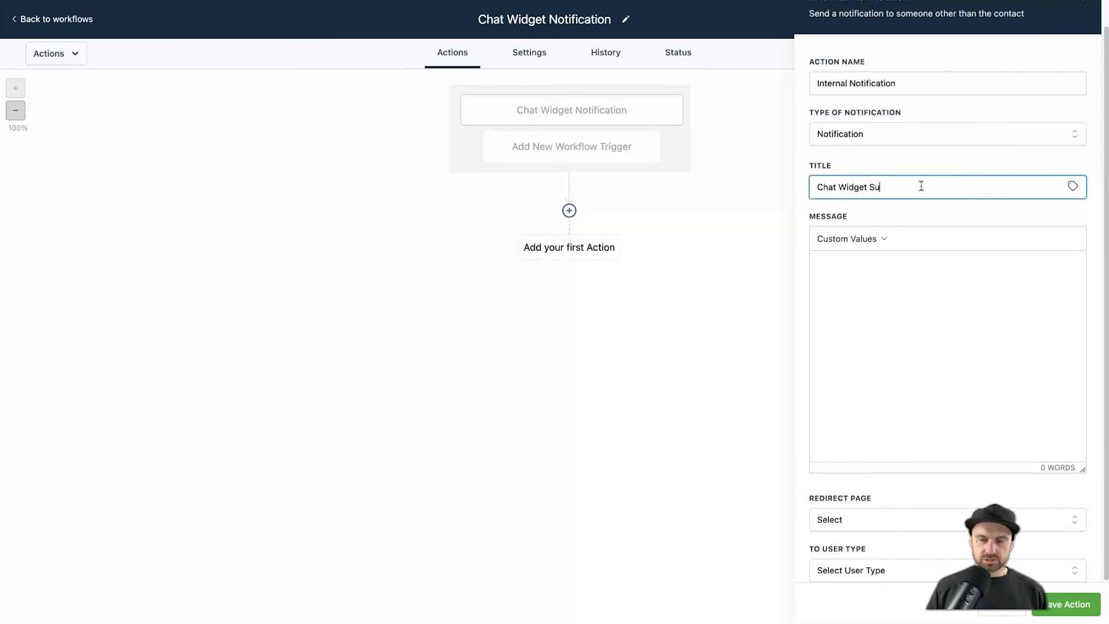
pyautogui.click(997, 254)
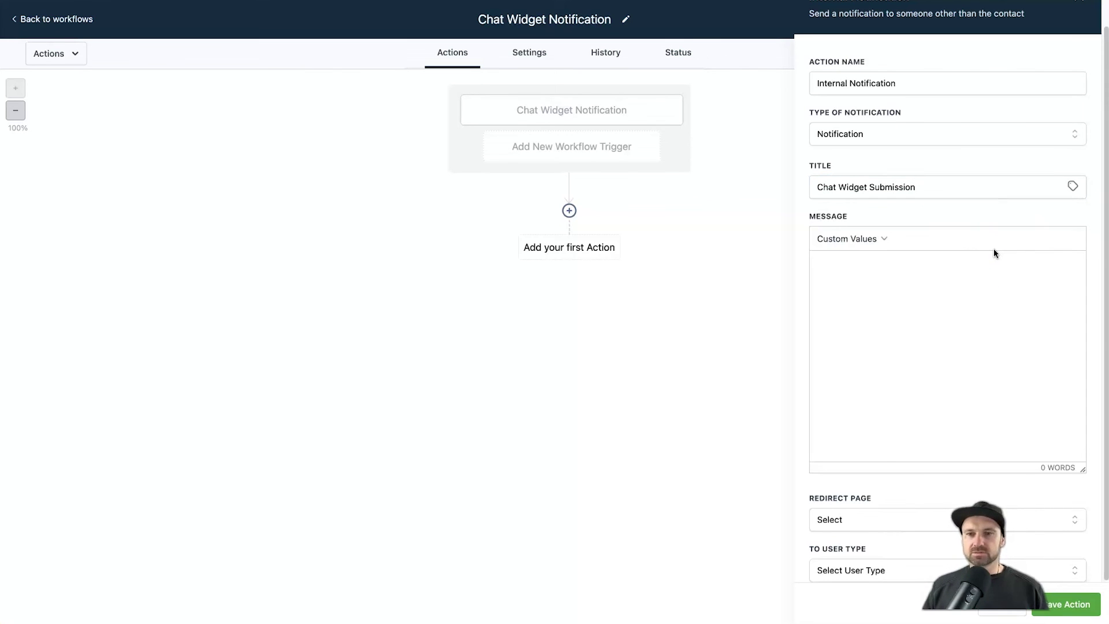
# Step: Insert the {{contact.name}} custom value into the title and paste it into the message
pyautogui.click(1072, 188)
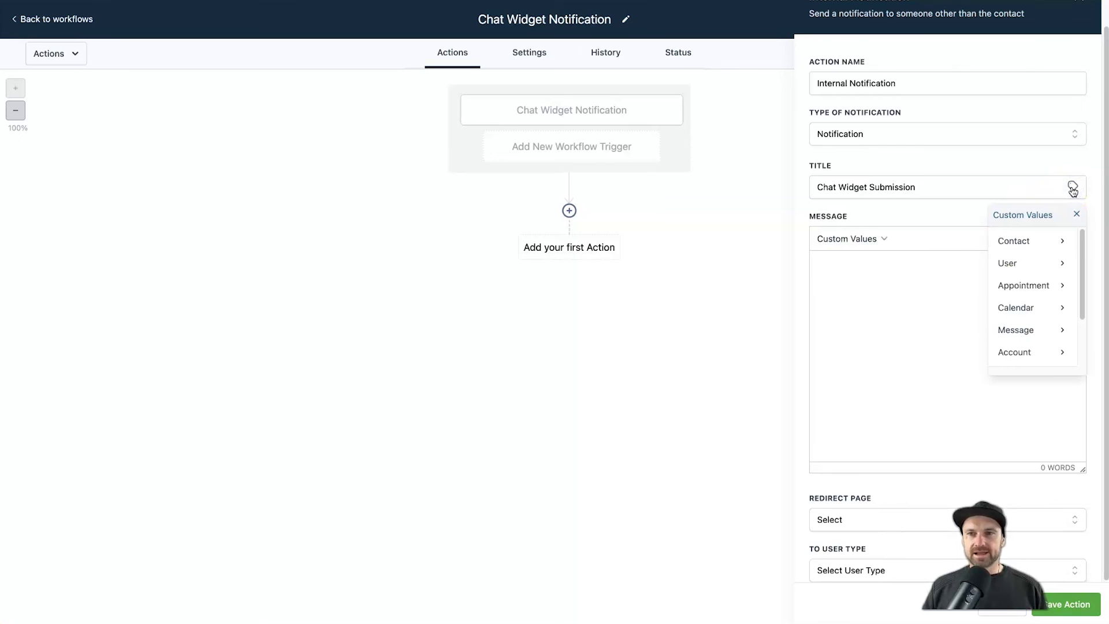
pyautogui.click(1037, 241)
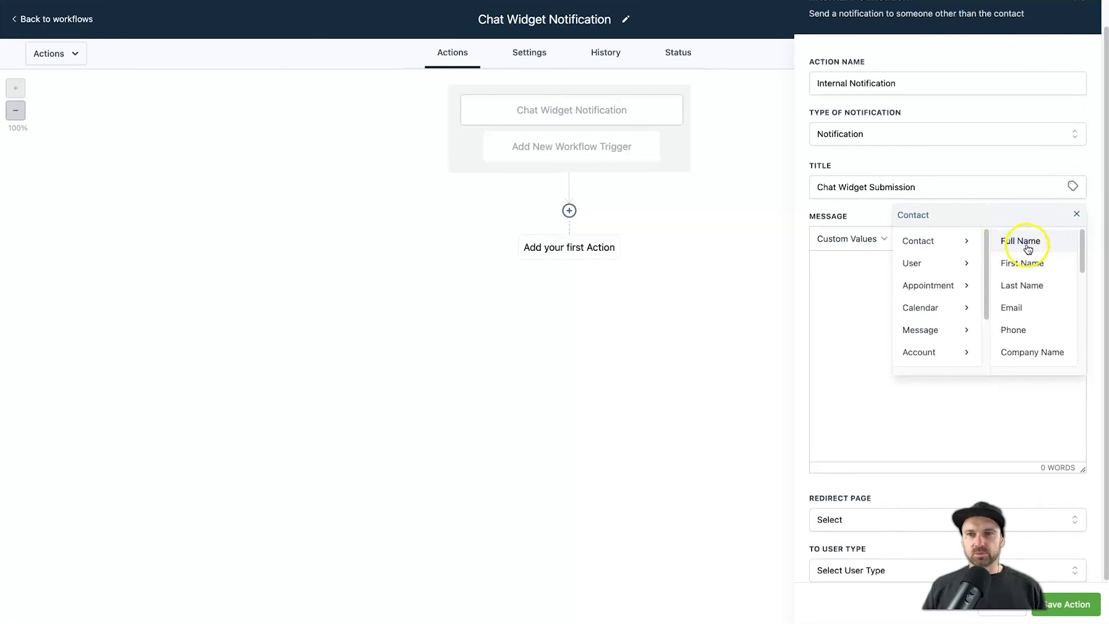
pyautogui.click(1023, 241)
pyautogui.click(919, 185)
pyautogui.moveTo(919, 186); pyautogui.dragTo(998, 188)
pyautogui.hotkey('ctrl', 'c')
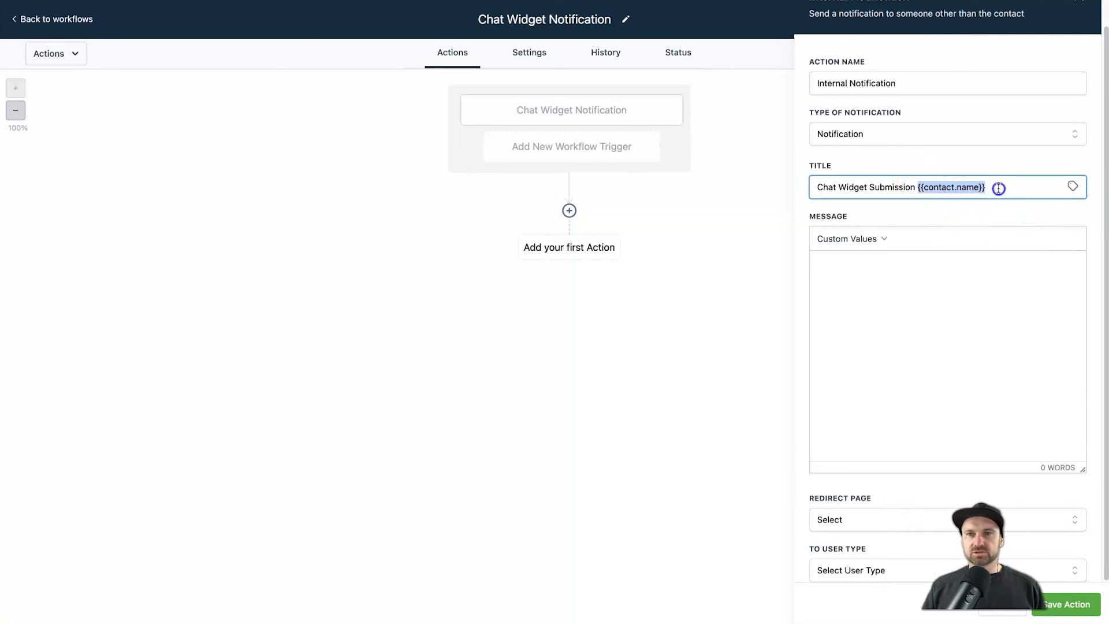
pyautogui.click(936, 261)
pyautogui.hotkey('ctrl', 'v')
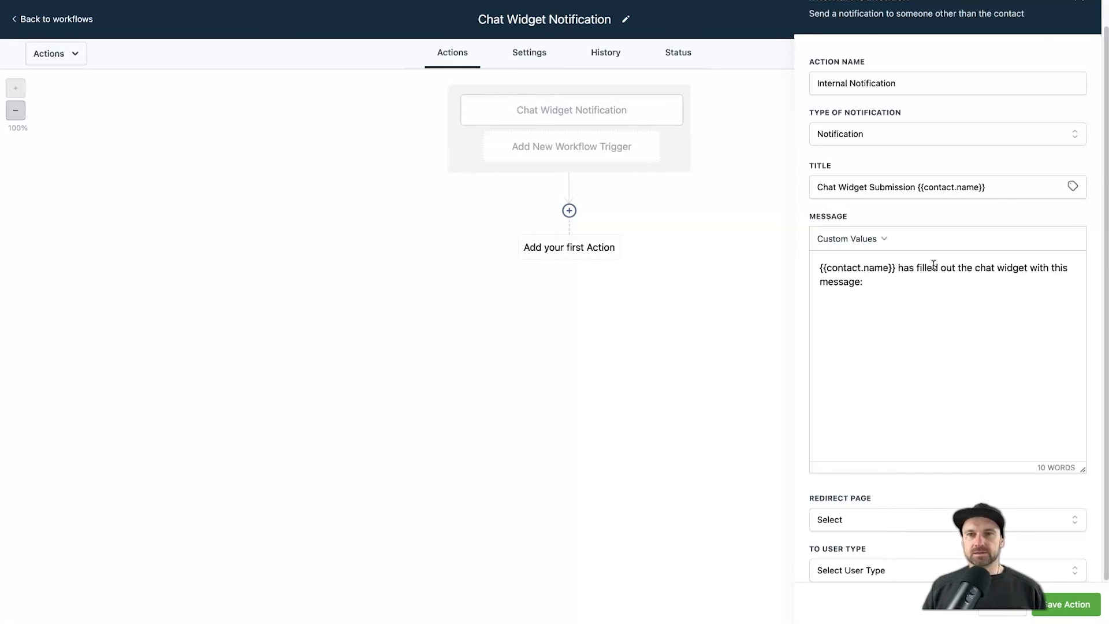
# Step: Add a second placeholder to the message and change it to {{contact.message}}
pyautogui.doubleClick(896, 269)
pyautogui.hotkey('ctrl', 'c')
pyautogui.moveTo(873, 270); pyautogui.dragTo(875, 277)
pyautogui.click(875, 279)
pyautogui.hotkey('ctrl', 'v')
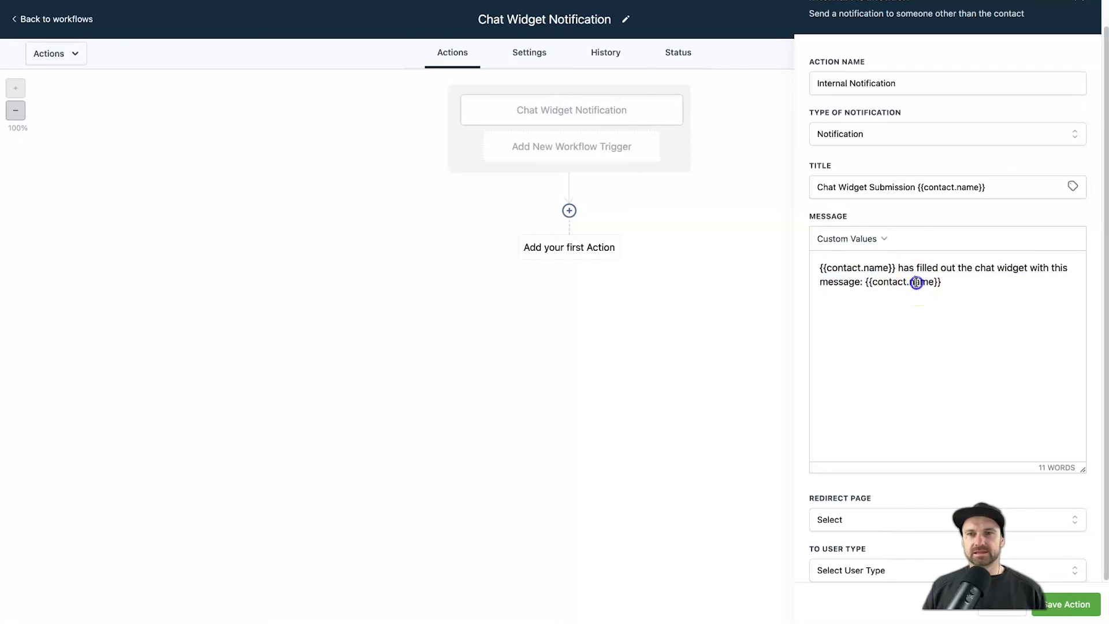
pyautogui.doubleClick(921, 281)
pyautogui.write('messag')
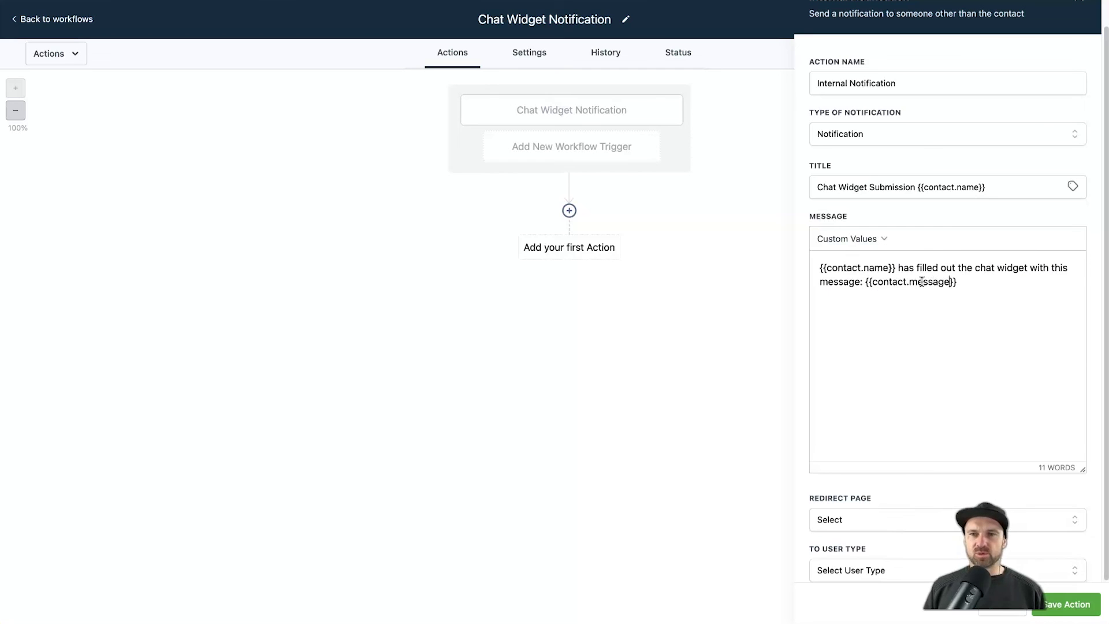
pyautogui.scroll(1, 936, 286)
pyautogui.click(964, 292)
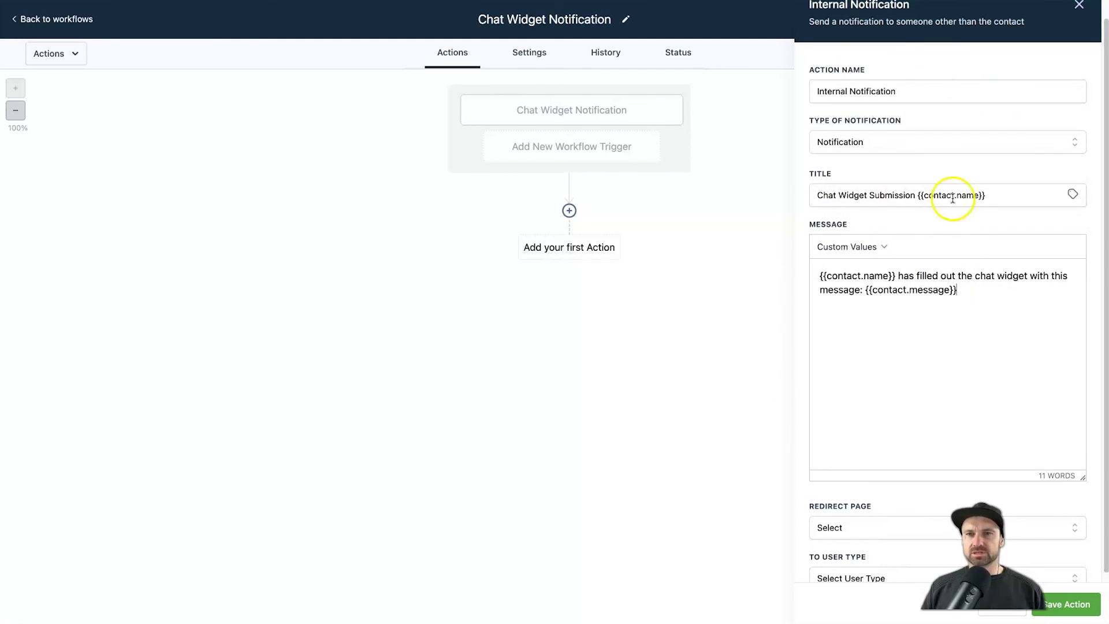
# Step: Add 'from' after 'Submission' in the notification title
pyautogui.click(916, 194)
pyautogui.write('from')
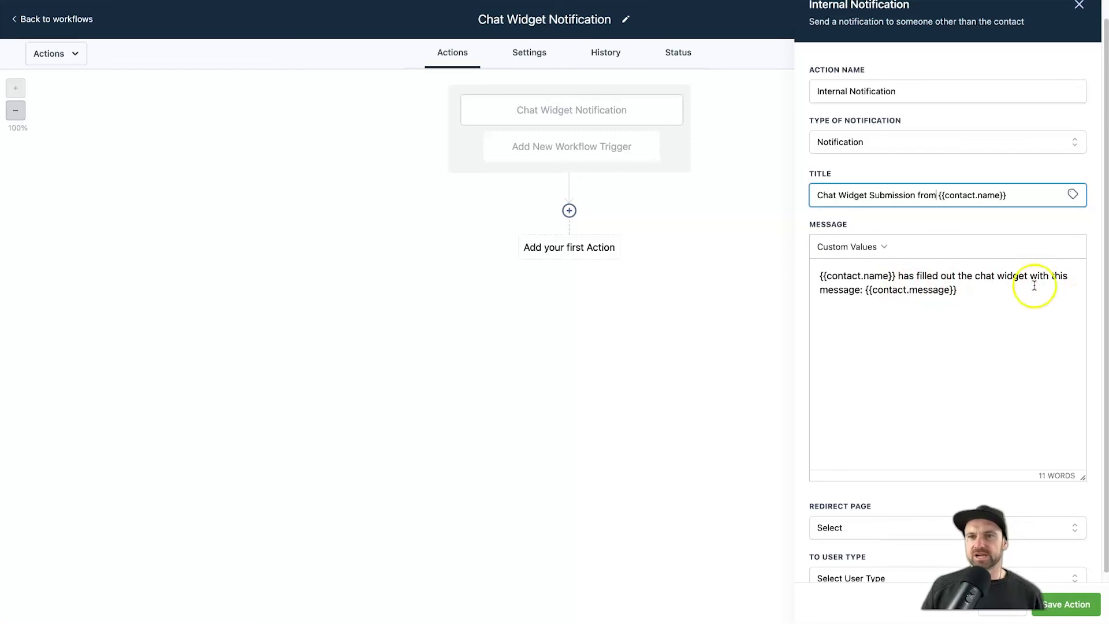
pyautogui.moveTo(864, 290); pyautogui.dragTo(946, 289)
pyautogui.click(986, 289)
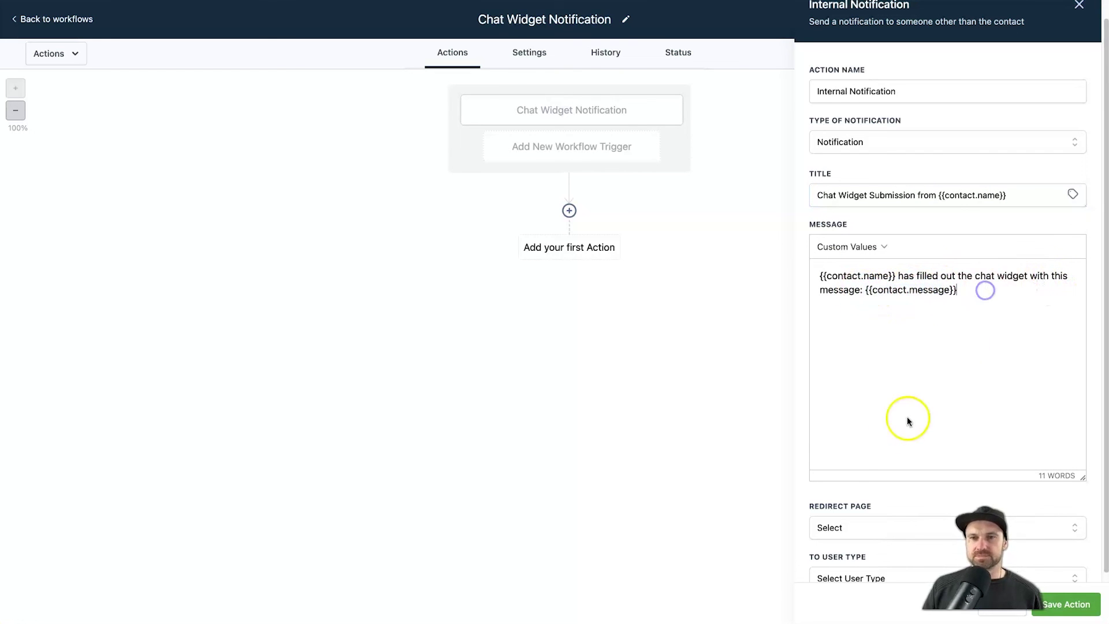
# Step: Set Redirect Page to Conversation and To User Type to All User, then save, publish and save the workflow
pyautogui.scroll(-1, 857, 457)
pyautogui.click(844, 515)
pyautogui.scroll(-1, 845, 523)
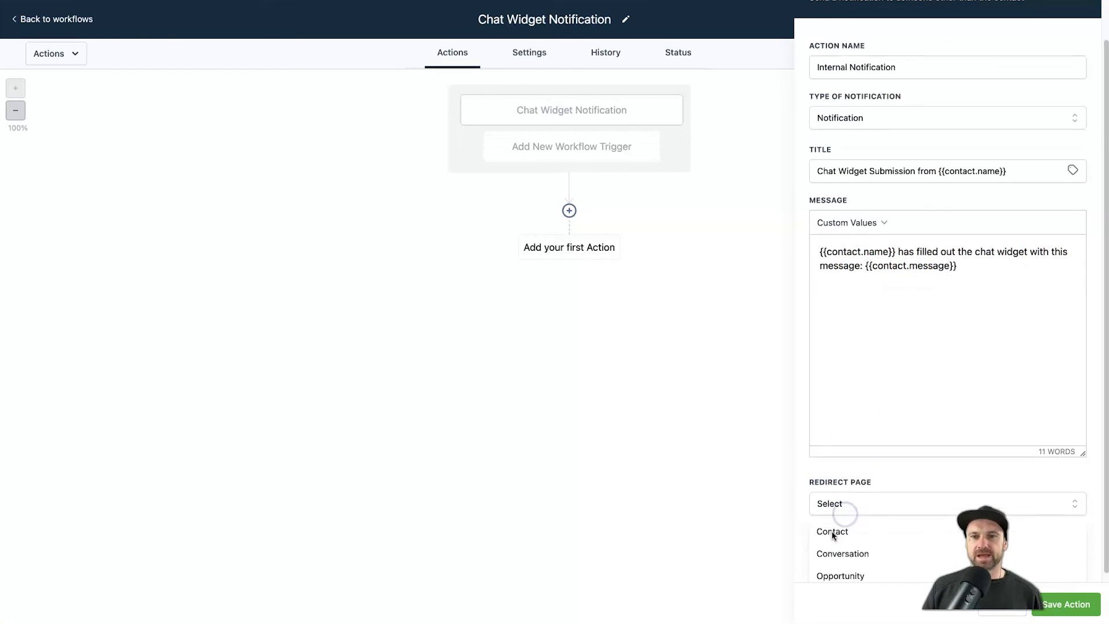
pyautogui.click(832, 551)
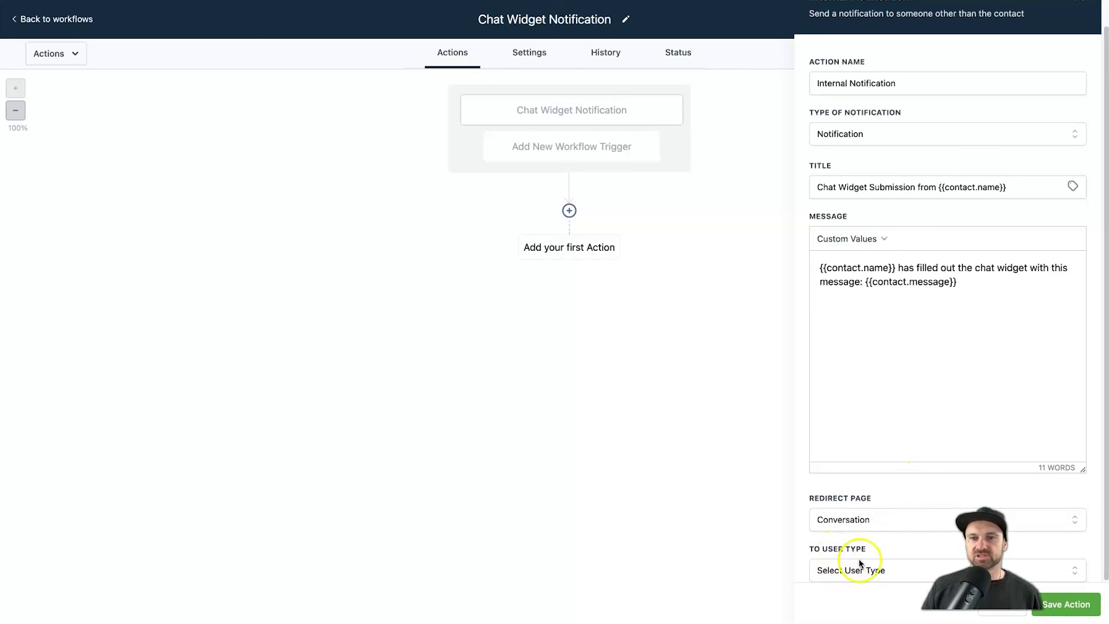
pyautogui.click(845, 569)
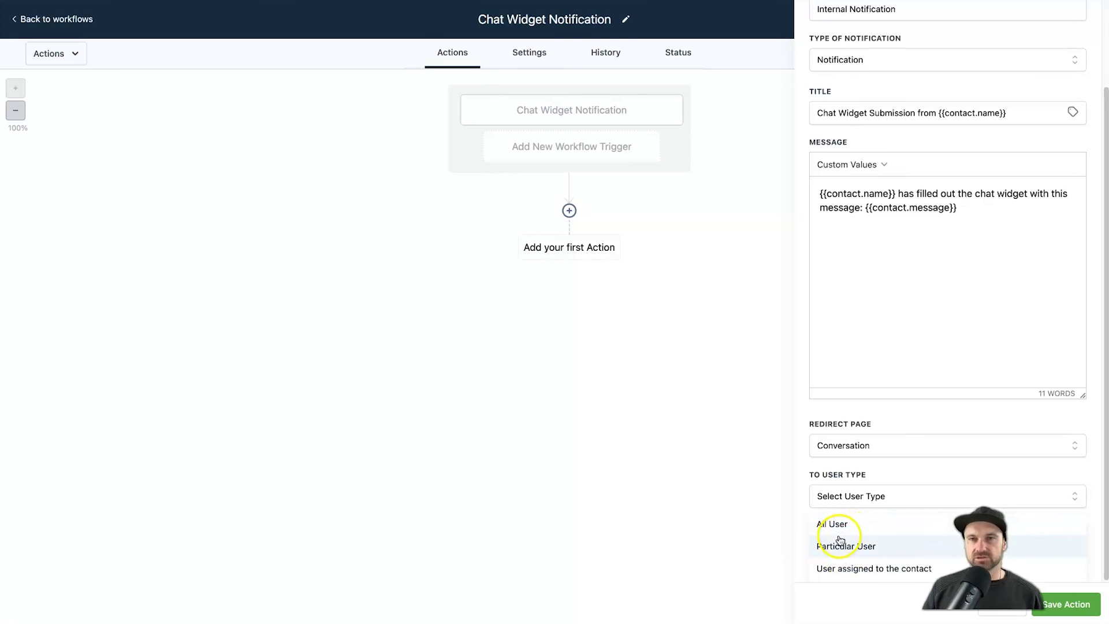
pyautogui.click(838, 526)
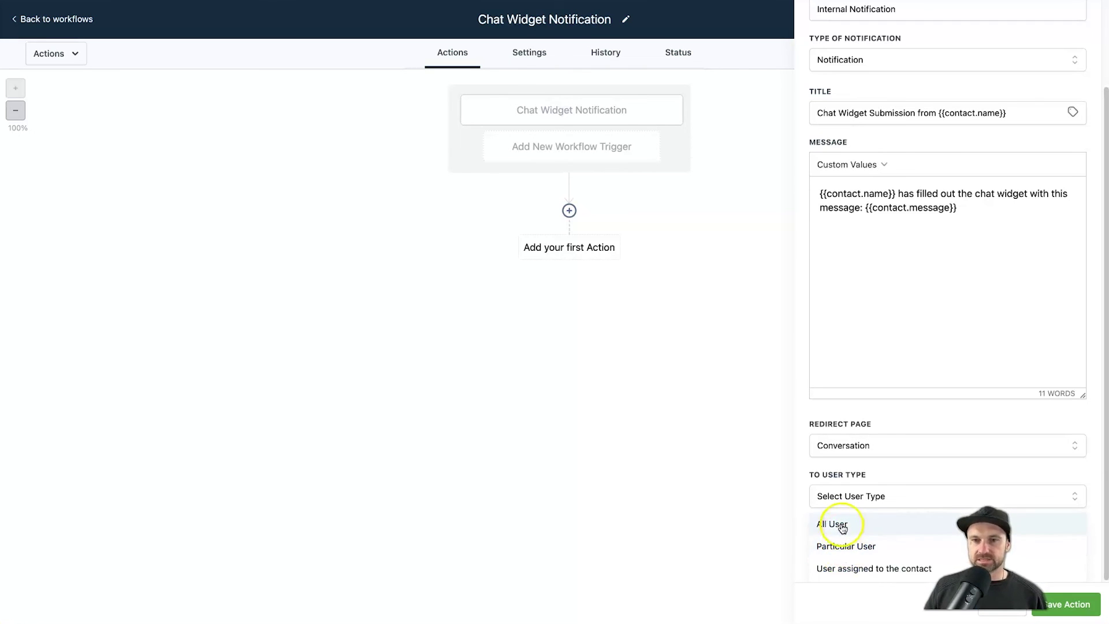
pyautogui.click(1086, 603)
pyautogui.click(1047, 54)
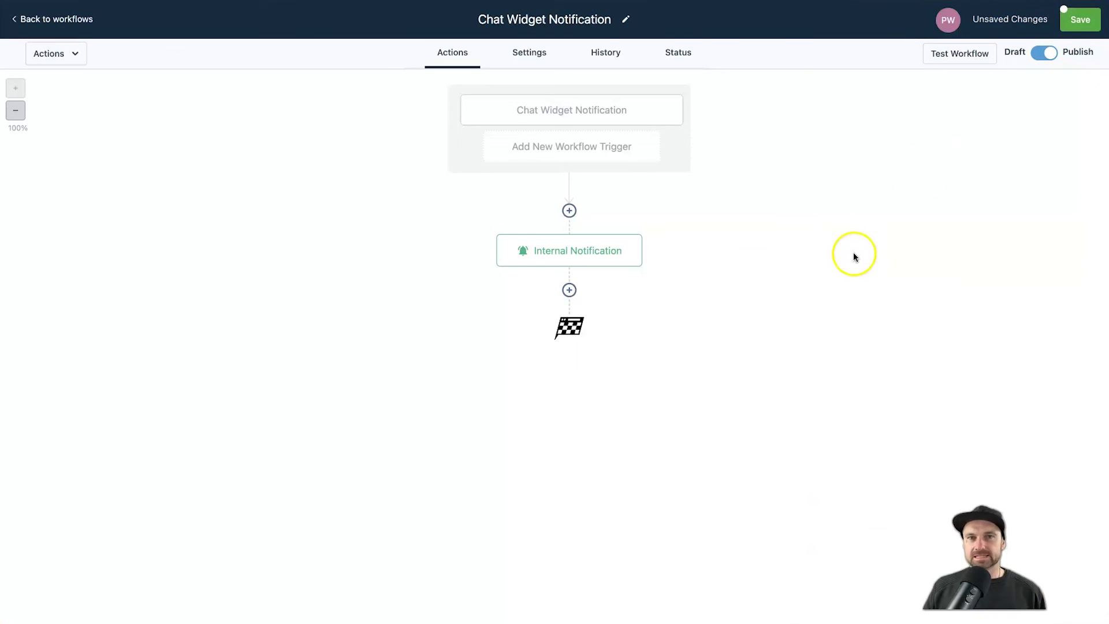
pyautogui.click(1081, 22)
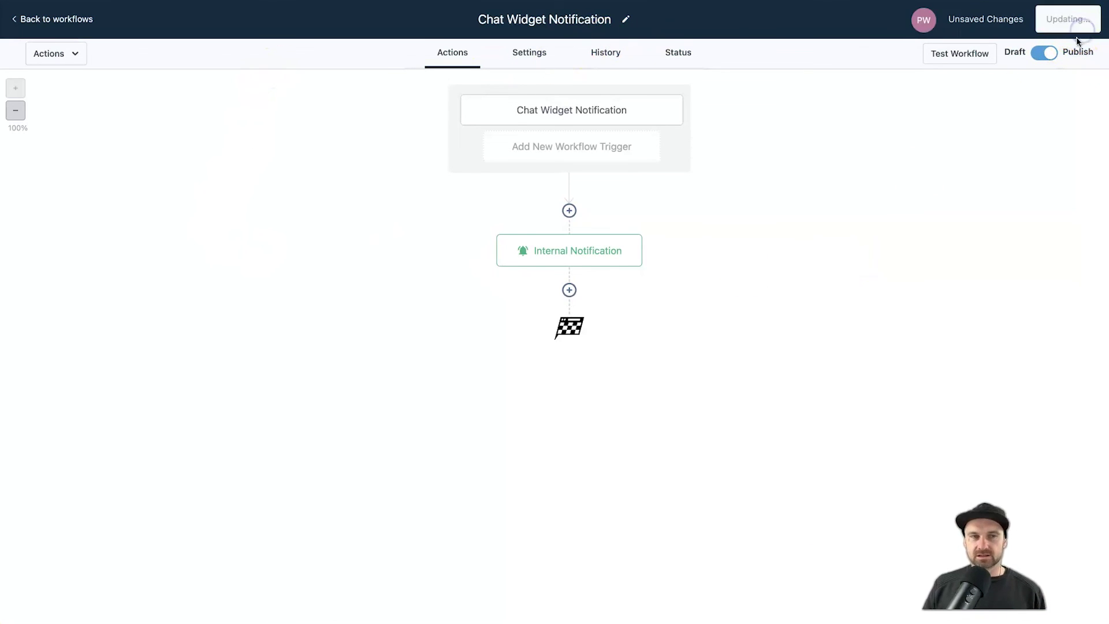